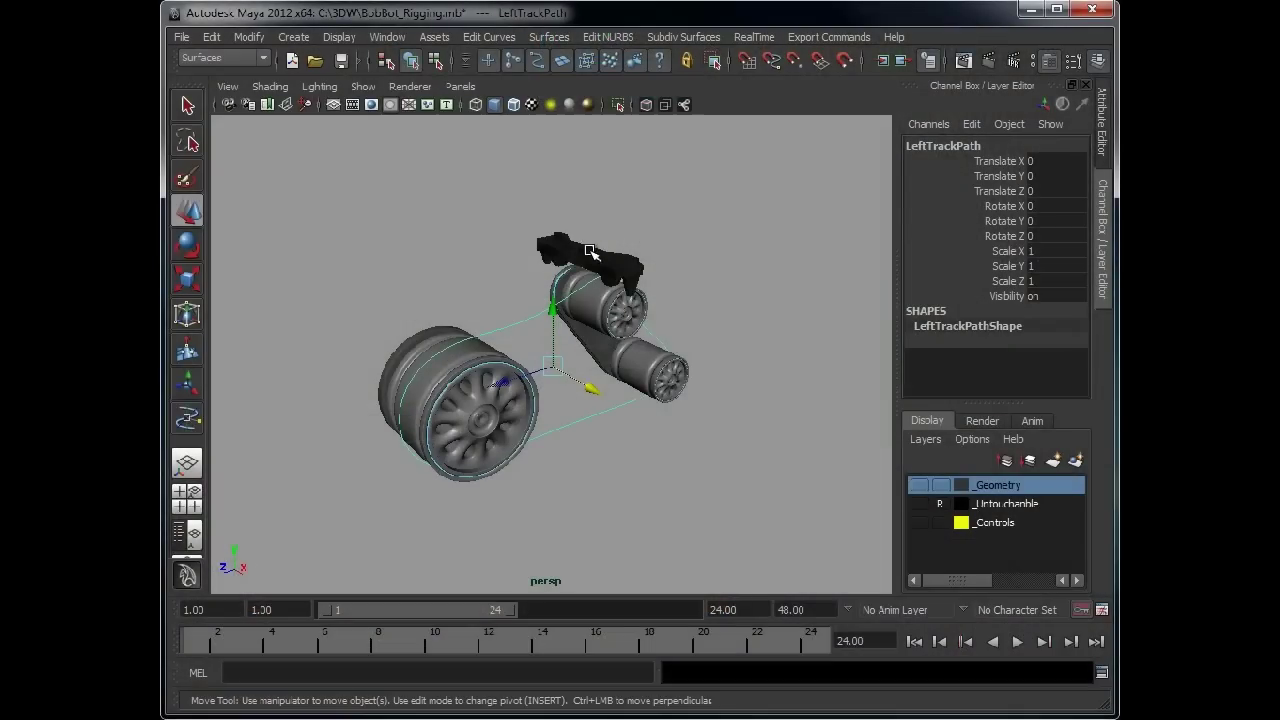
- Select the LTread00 tread piece and orbit in close to it
{"action": "left_click", "coordinate": [592, 254]}
{"action": "left_click", "coordinate": [531, 314]}
{"action": "left_click", "coordinate": [555, 248]}
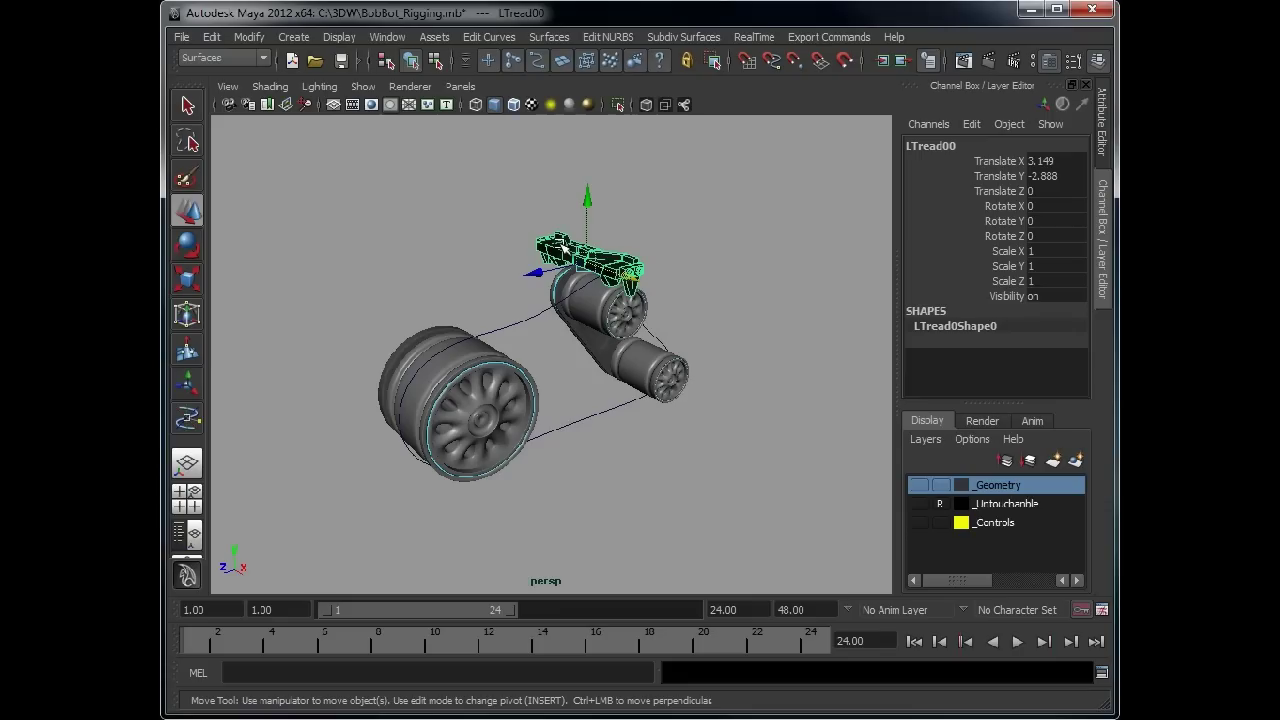
{"action": "left_click_drag", "start_coordinate": [563, 250], "coordinate": [610, 300], "text": "alt"}
{"action": "right_click_drag", "start_coordinate": [610, 300], "coordinate": [637, 317], "text": "alt"}
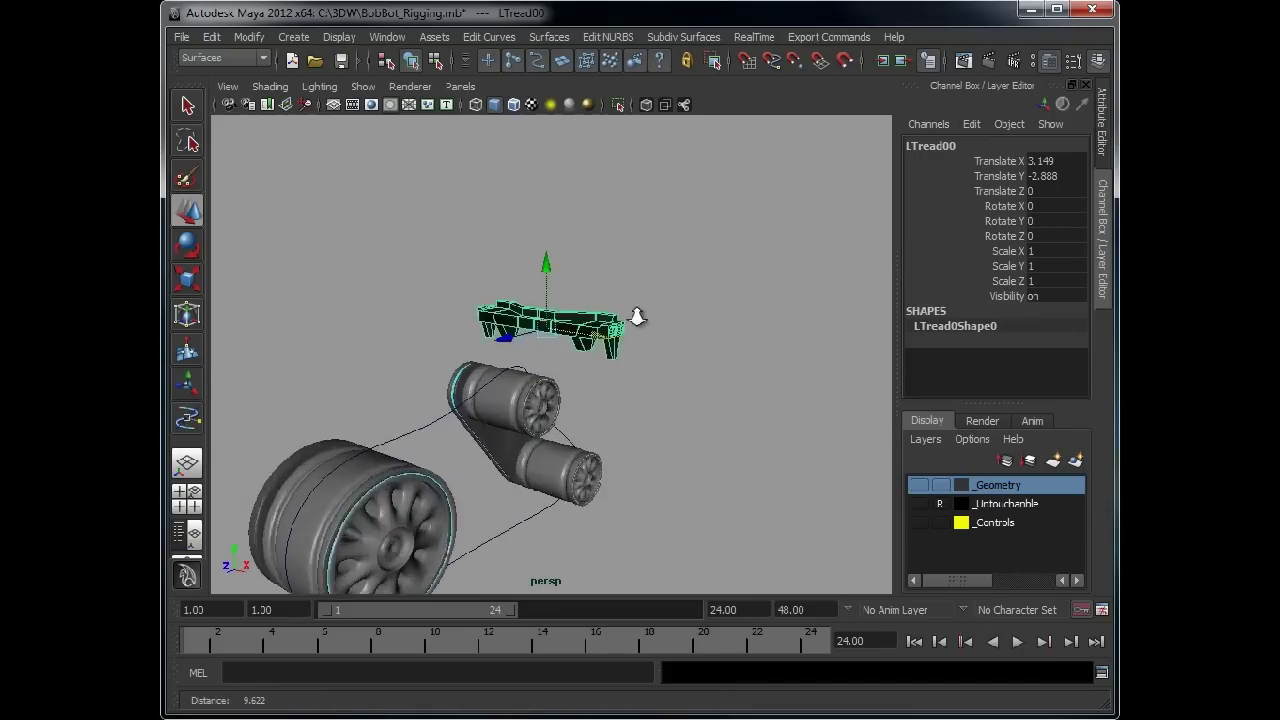
{"action": "left_click_drag", "start_coordinate": [637, 317], "coordinate": [666, 283], "text": "alt"}
{"action": "right_click_drag", "start_coordinate": [666, 283], "coordinate": [697, 328], "text": "alt"}
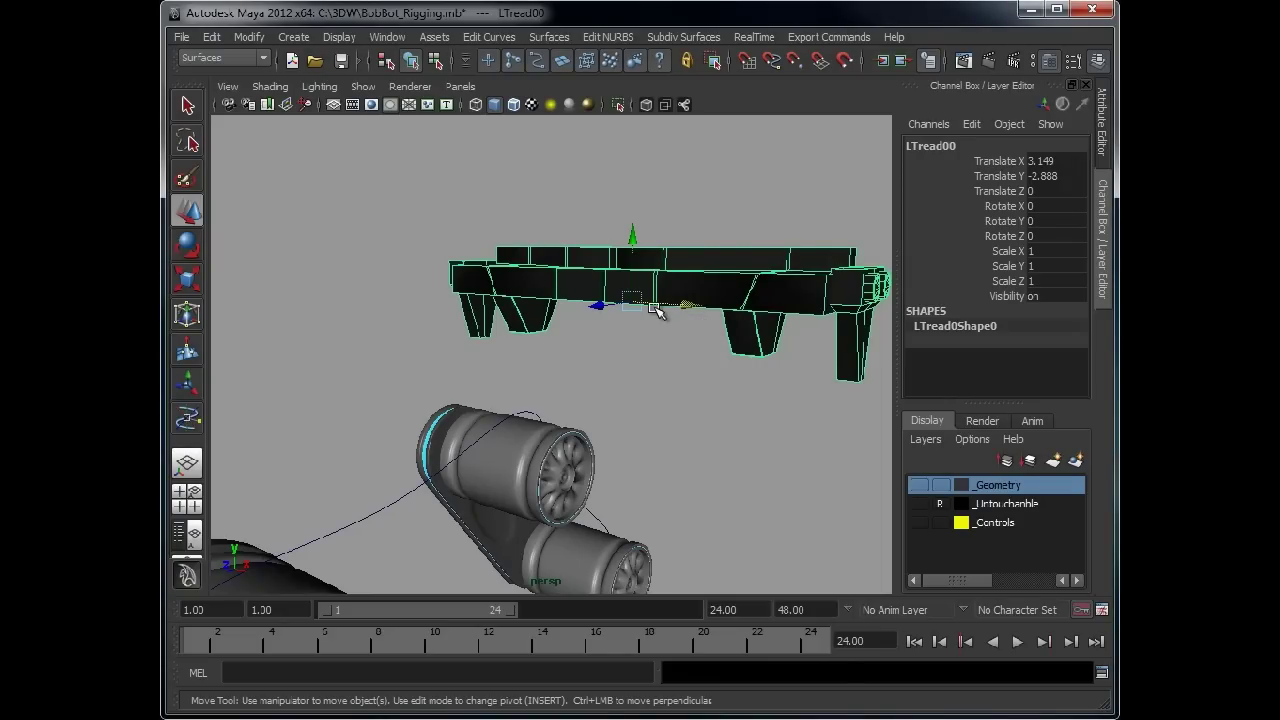
{"action": "left_click", "coordinate": [708, 191]}
{"action": "left_click_drag", "start_coordinate": [708, 191], "coordinate": [613, 321], "text": "alt"}
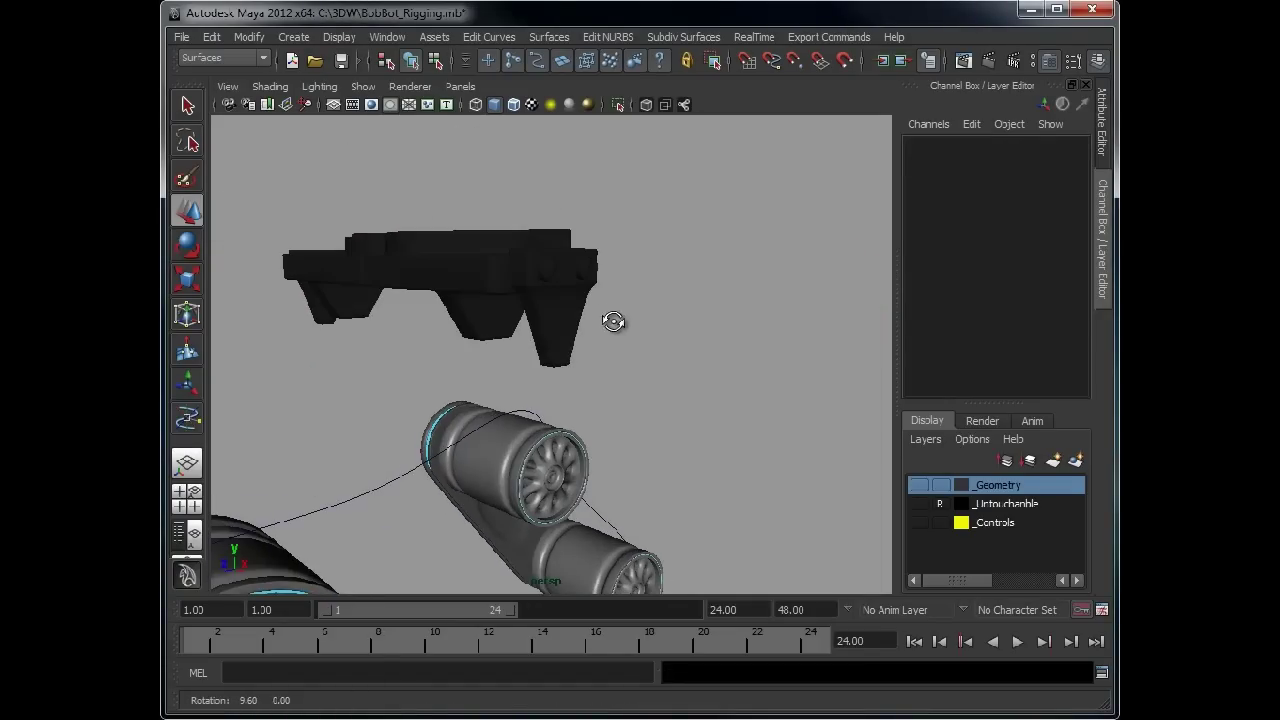
{"action": "left_click", "coordinate": [436, 276]}
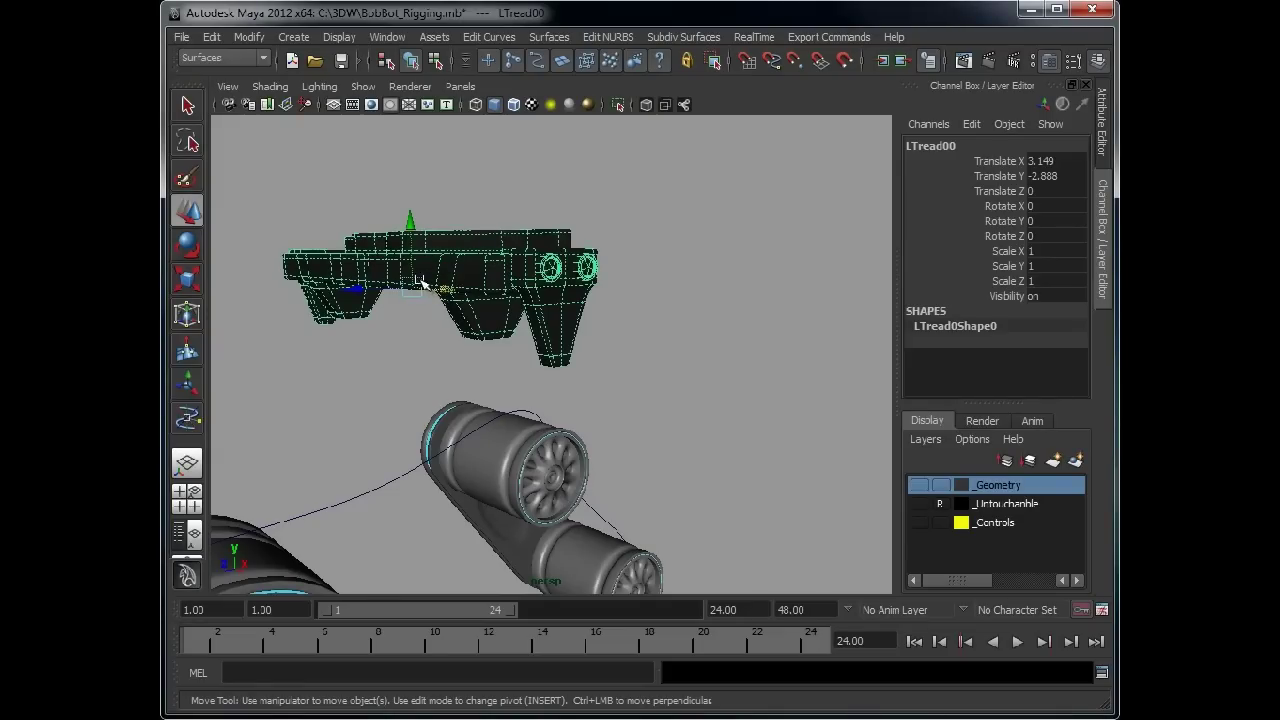
{"action": "left_click_drag", "start_coordinate": [401, 276], "coordinate": [595, 297], "text": "alt"}
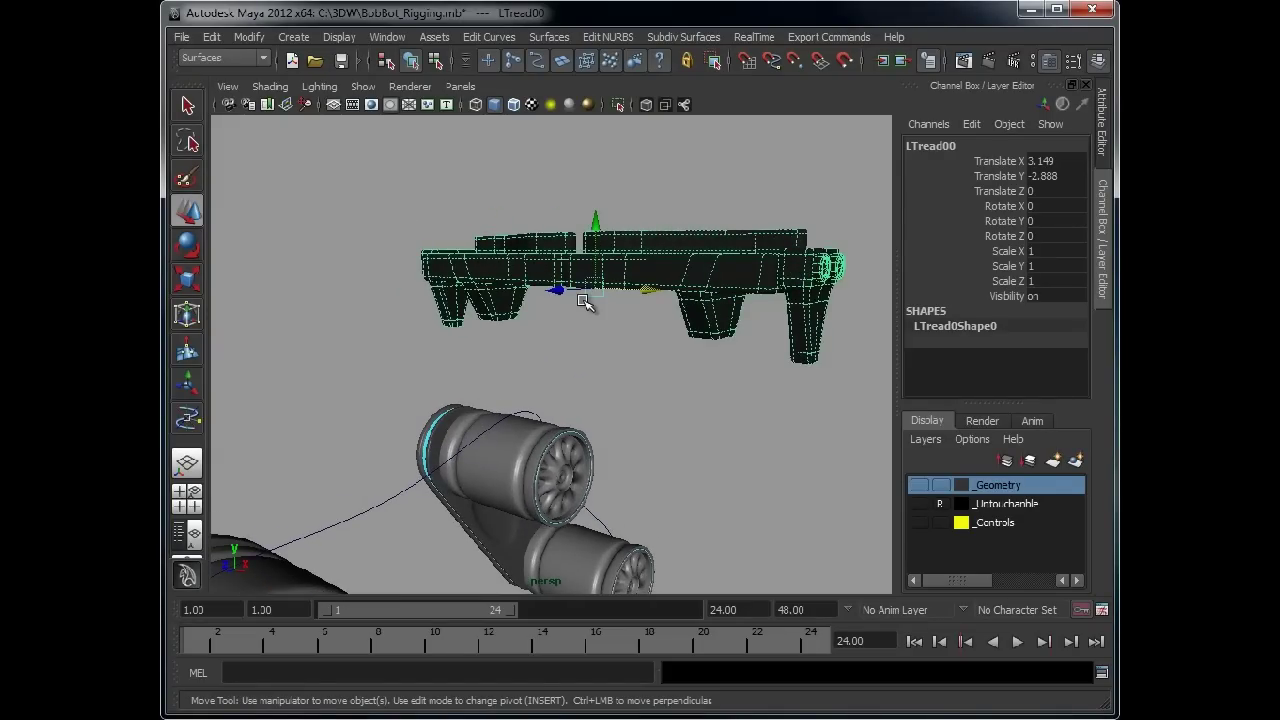
- Raise LTread00's pivot point upward in pivot-edit mode
{"action": "key", "text": "Insert"}
{"action": "middle_click_drag", "start_coordinate": [597, 241], "coordinate": [596, 218]}
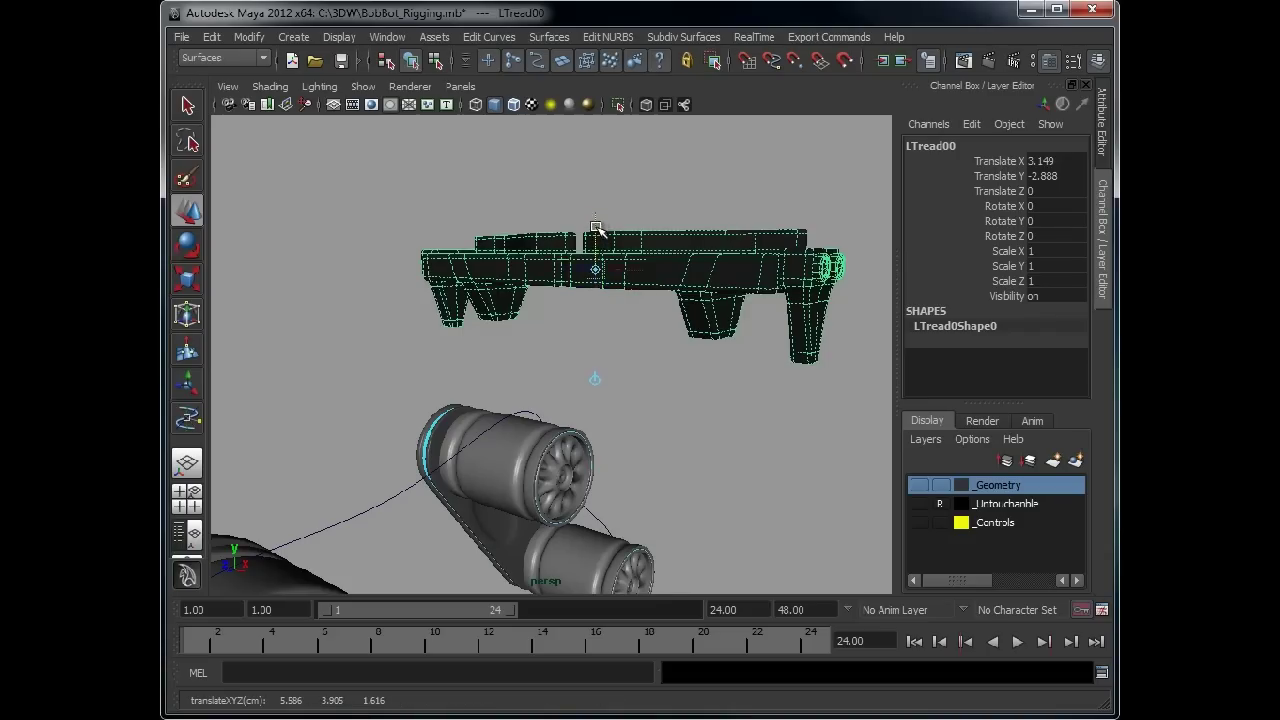
{"action": "mouse_move", "coordinate": [596, 228]}
{"action": "left_mouse_down", "text": "alt"}
{"action": "mouse_move", "coordinate": [688, 257]}
{"action": "mouse_move", "coordinate": [563, 251]}
{"action": "mouse_move", "coordinate": [590, 250]}
{"action": "left_mouse_up", "text": "alt"}
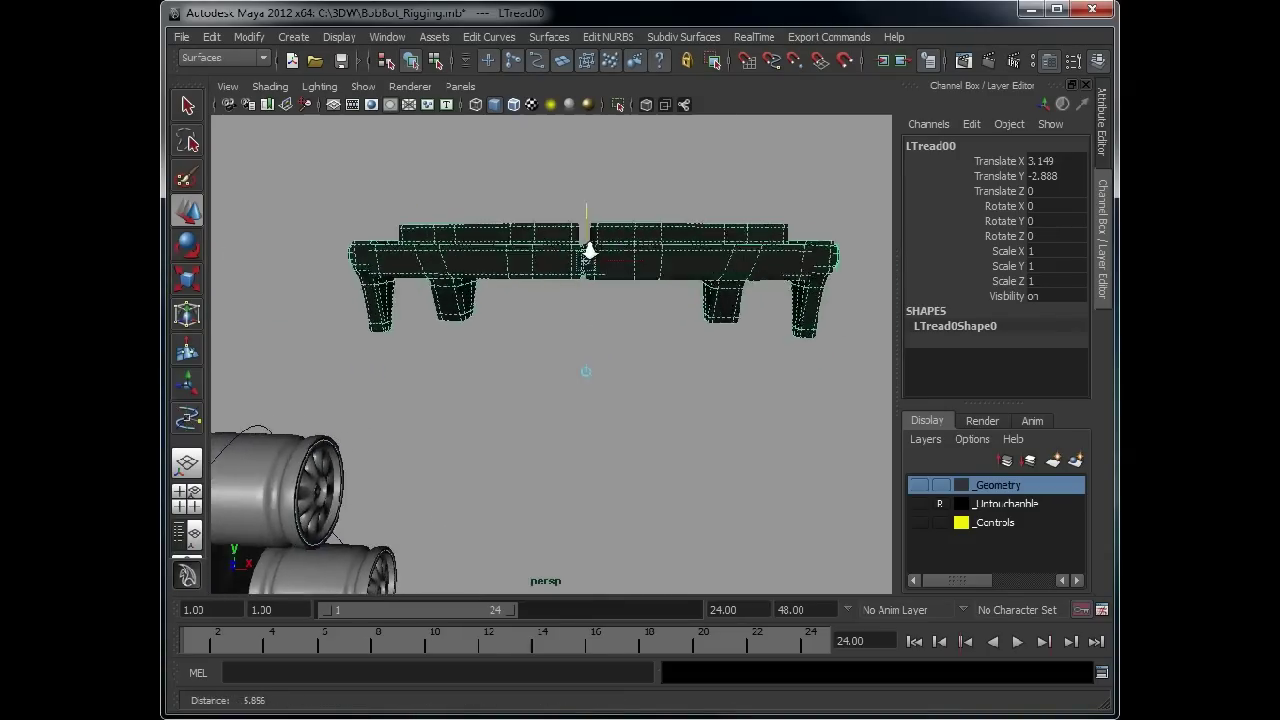
{"action": "scroll", "coordinate": [590, 250], "scroll_direction": "up", "scroll_amount": 2}
{"action": "left_click_drag", "start_coordinate": [596, 196], "coordinate": [596, 195]}
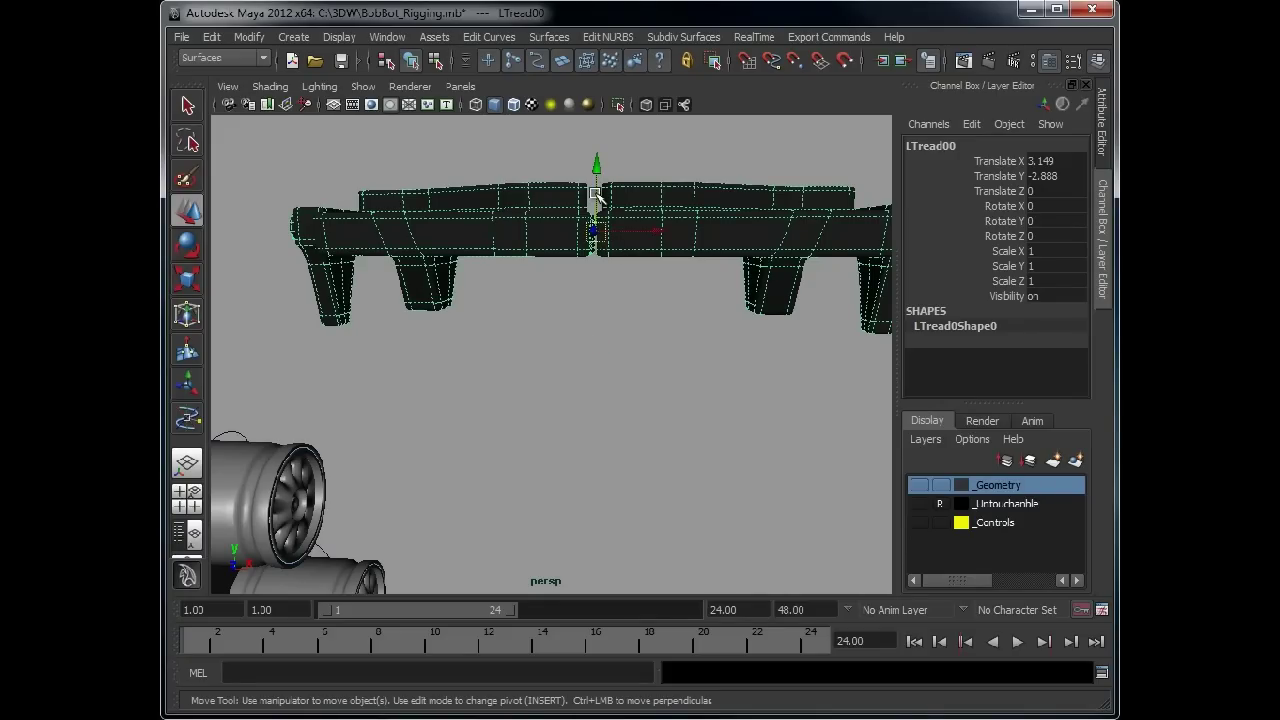
{"action": "right_click_drag", "start_coordinate": [714, 363], "coordinate": [557, 369], "text": "alt"}
{"action": "left_click_drag", "start_coordinate": [557, 369], "coordinate": [603, 300], "text": "alt"}
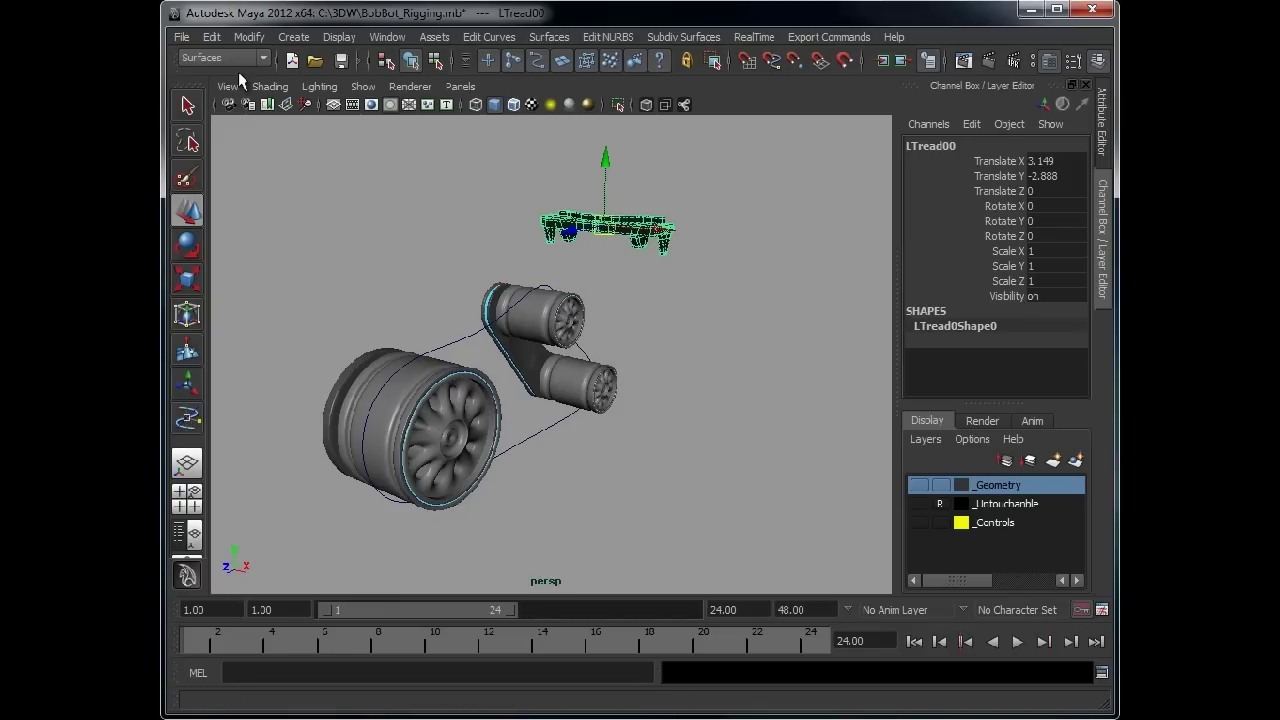
{"action": "left_click_drag", "start_coordinate": [686, 274], "coordinate": [685, 276], "text": "alt"}
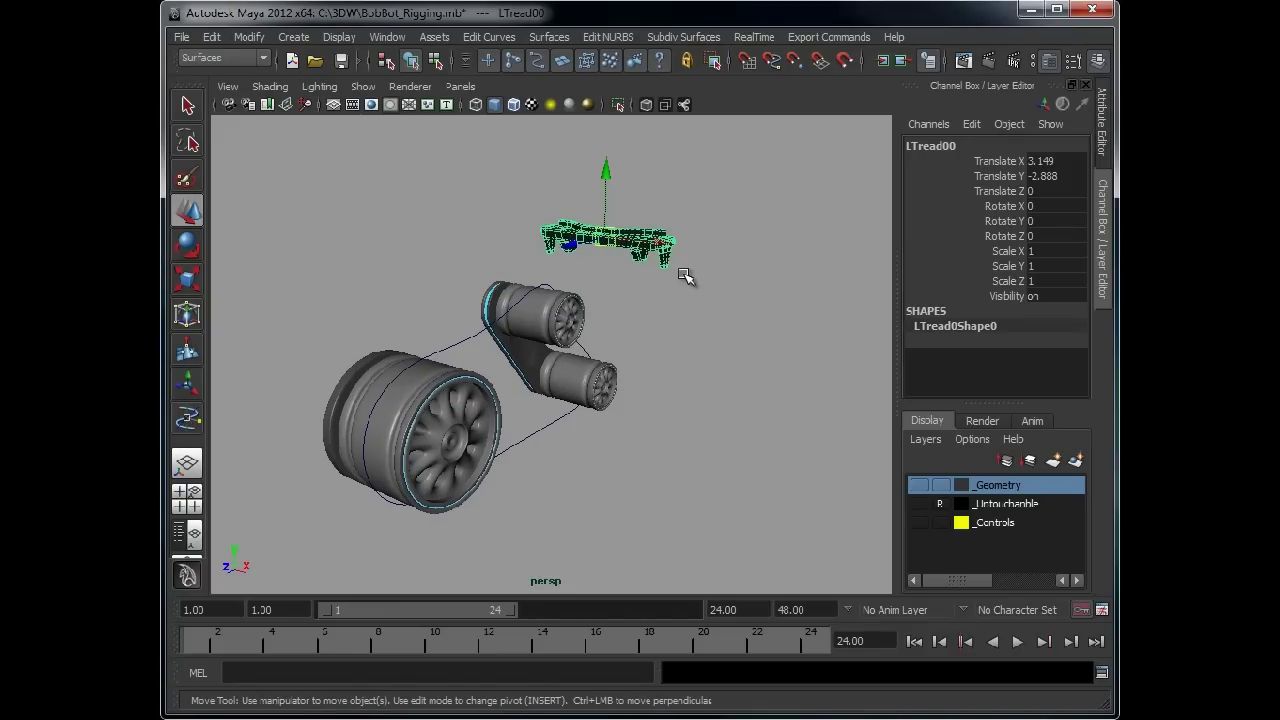
- Duplicate LTread00 into LTread01 and move the copy left along X
{"action": "key", "text": "ctrl+d"}
{"action": "middle_click_drag", "start_coordinate": [686, 276], "coordinate": [620, 248]}
{"action": "left_click", "coordinate": [620, 248]}
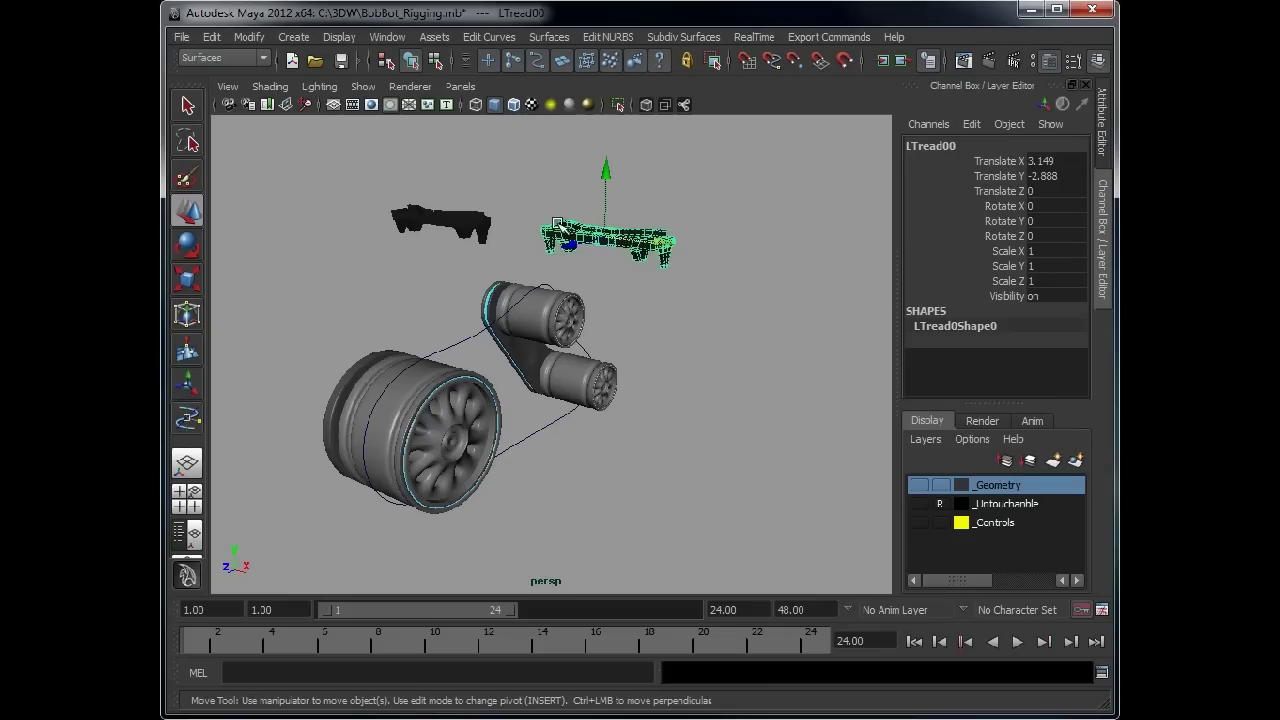
{"action": "left_click_drag", "start_coordinate": [591, 335], "coordinate": [531, 306], "text": "alt"}
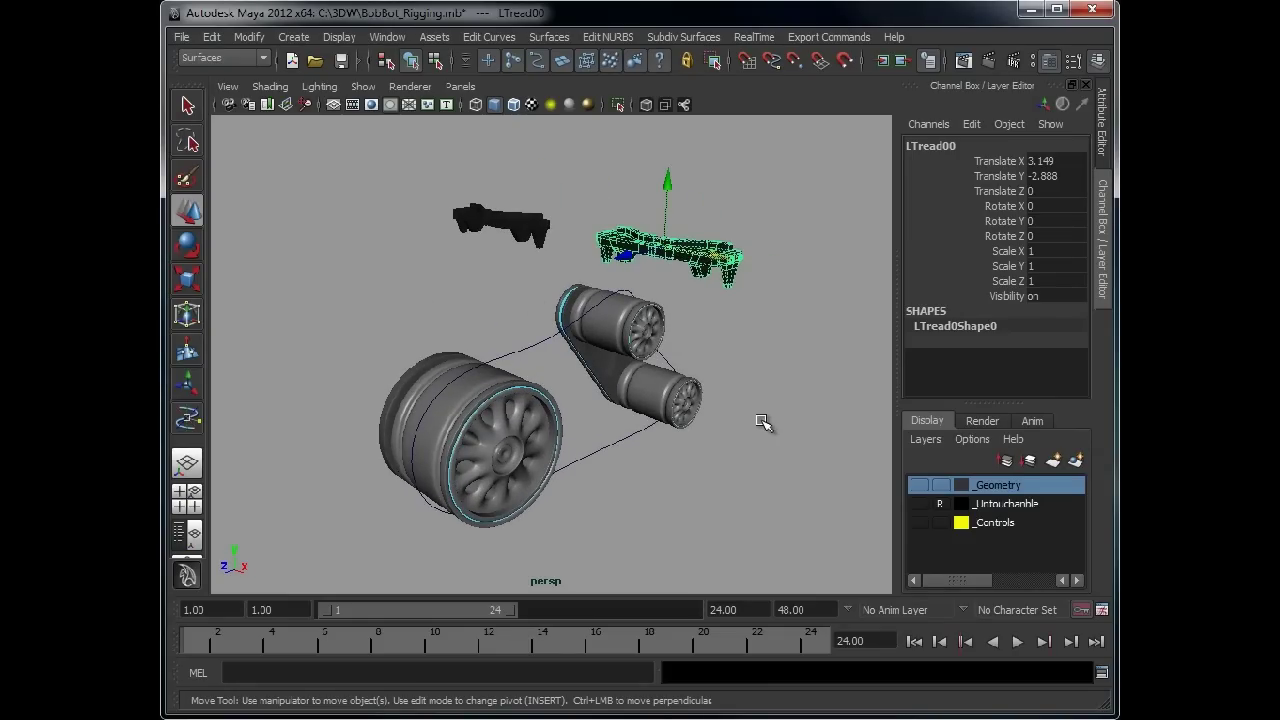
- Hide the interface panels for a full viewport, keeping the Time Slider visible
{"action": "left_click", "coordinate": [720, 325]}
{"action": "key", "text": "ctrl+space"}
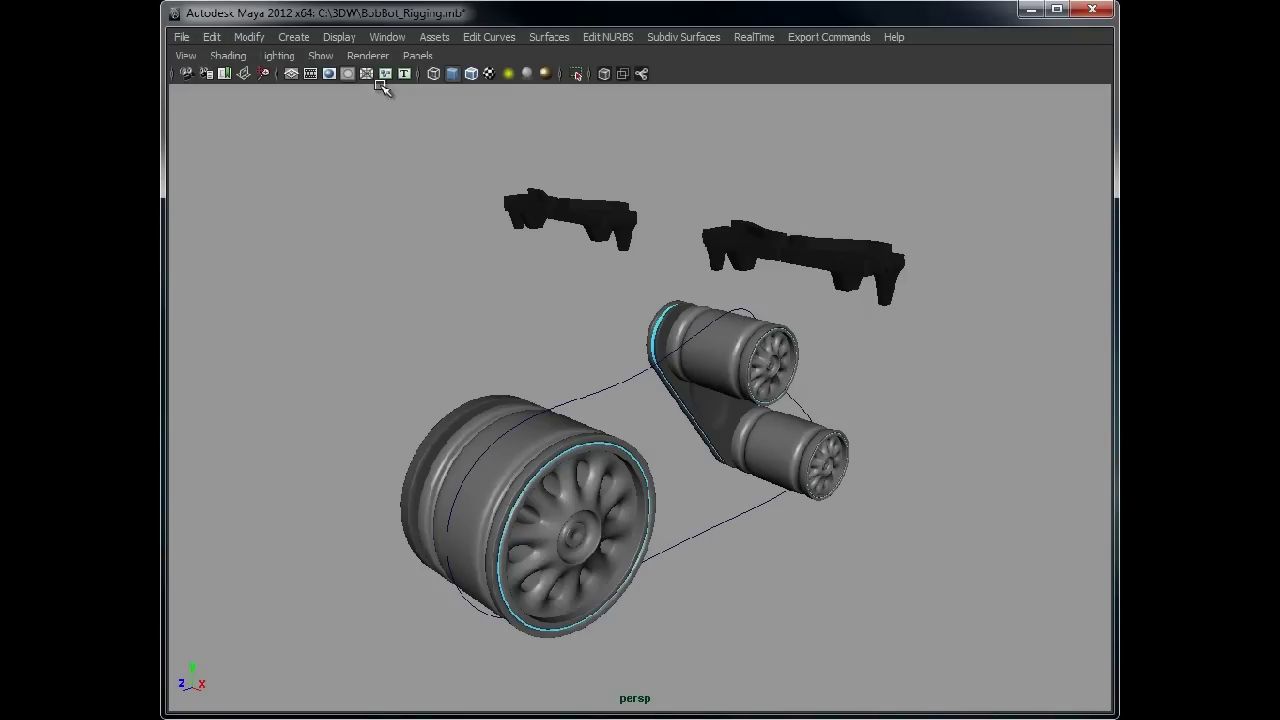
{"action": "left_click", "coordinate": [340, 38]}
{"action": "mouse_move", "coordinate": [356, 101]}
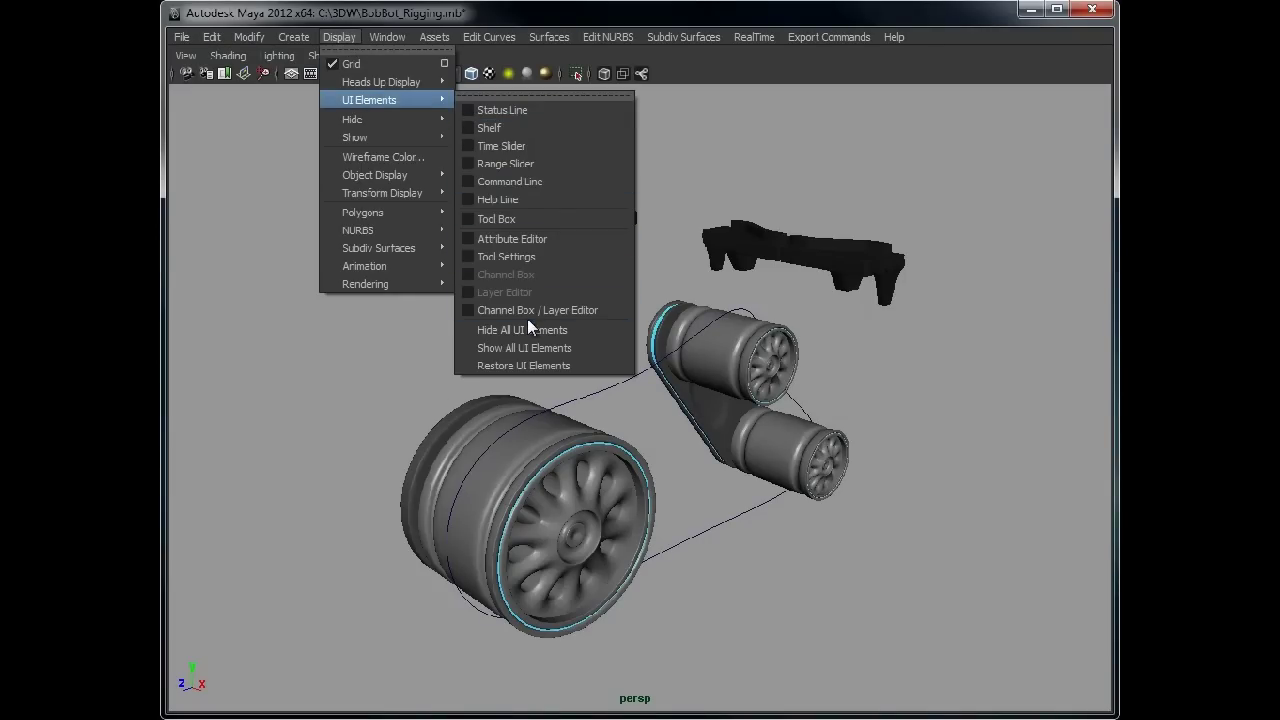
{"action": "left_click", "coordinate": [528, 146]}
{"action": "left_click_drag", "start_coordinate": [940, 409], "coordinate": [808, 369], "text": "alt"}
- Select LTread01 with the track path, then restore all interface elements
{"action": "left_click", "coordinate": [560, 249]}
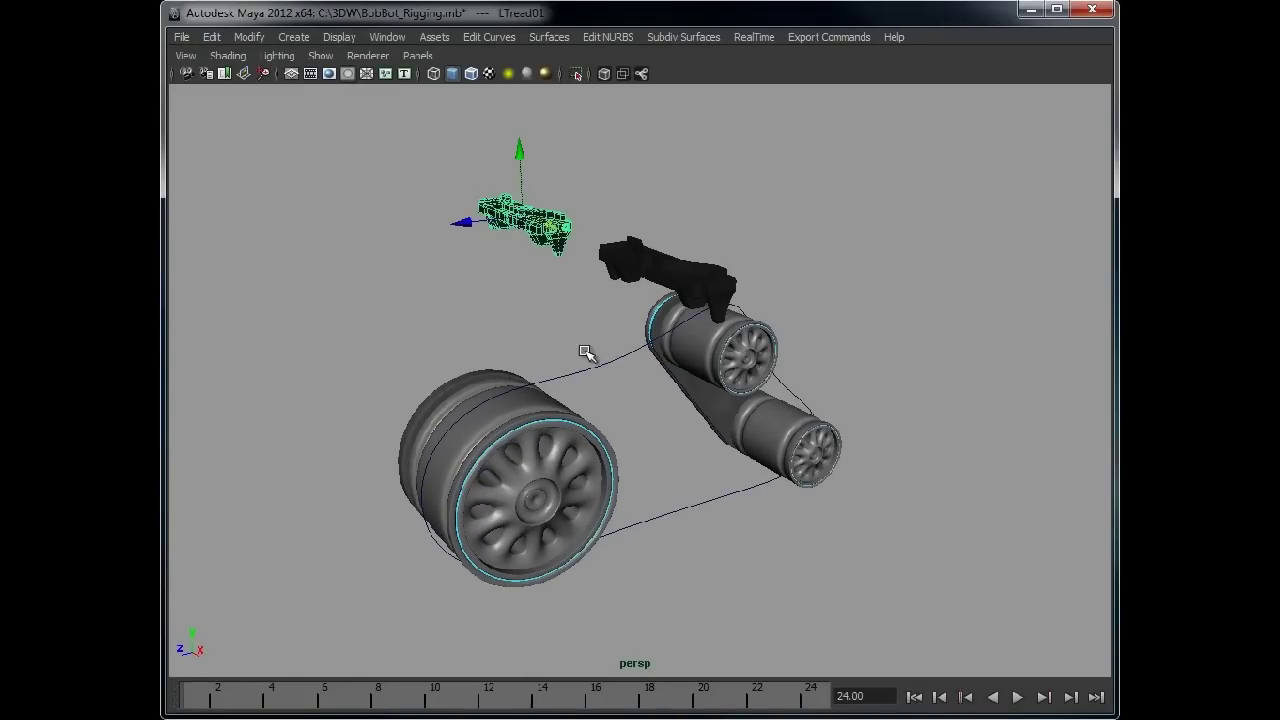
{"action": "left_click", "coordinate": [608, 360], "text": "shift"}
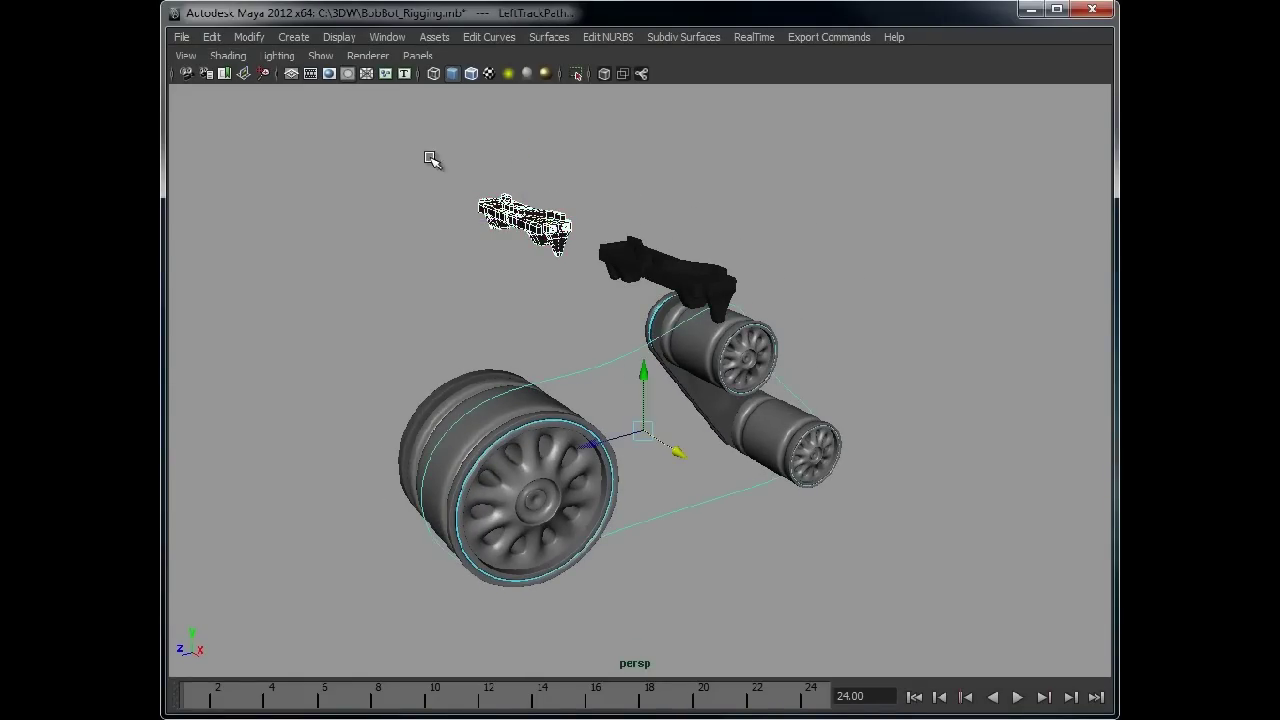
{"action": "left_click", "coordinate": [637, 153]}
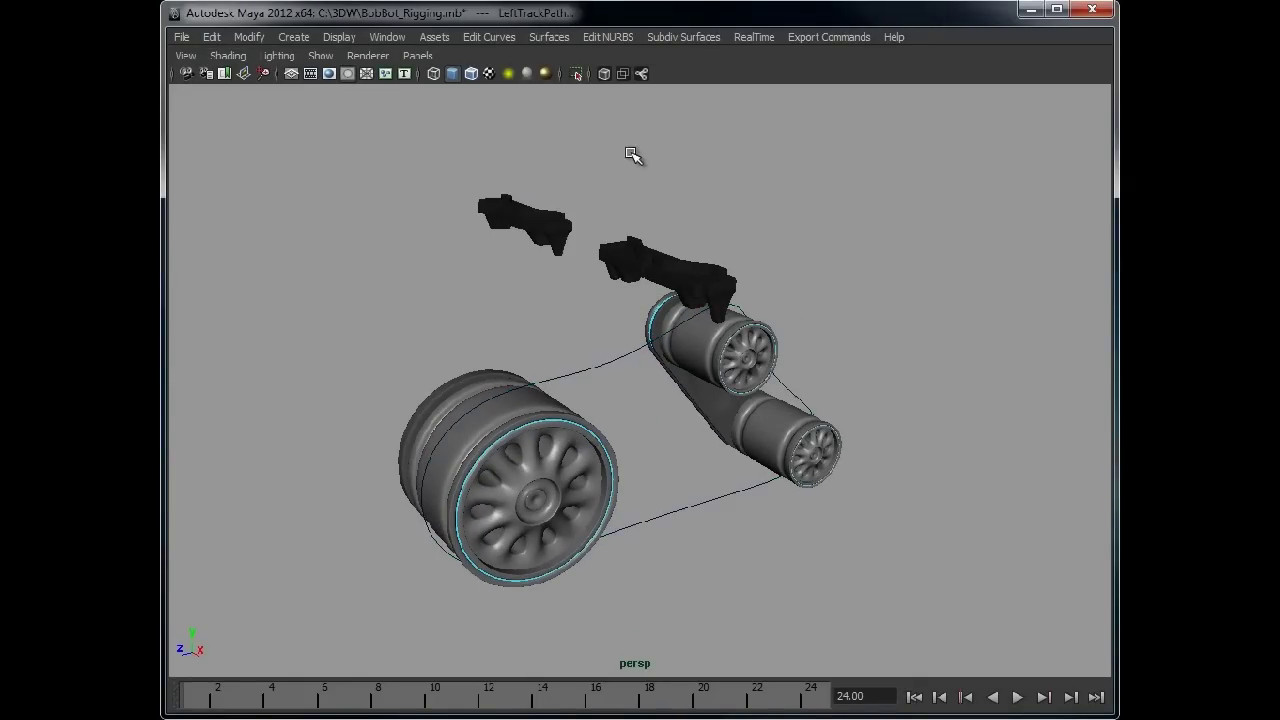
{"action": "key", "text": "ctrl+space"}
{"action": "key", "text": "ctrl+space"}
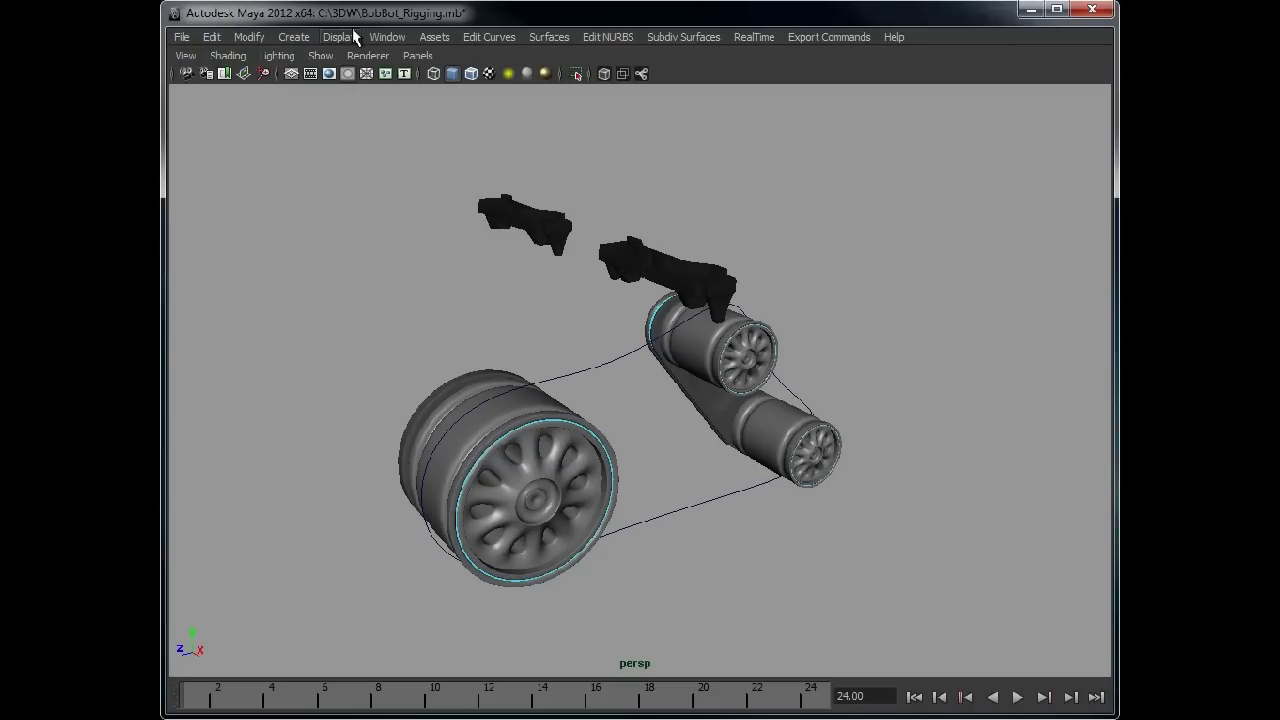
{"action": "left_click", "coordinate": [339, 37]}
{"action": "mouse_move", "coordinate": [382, 98]}
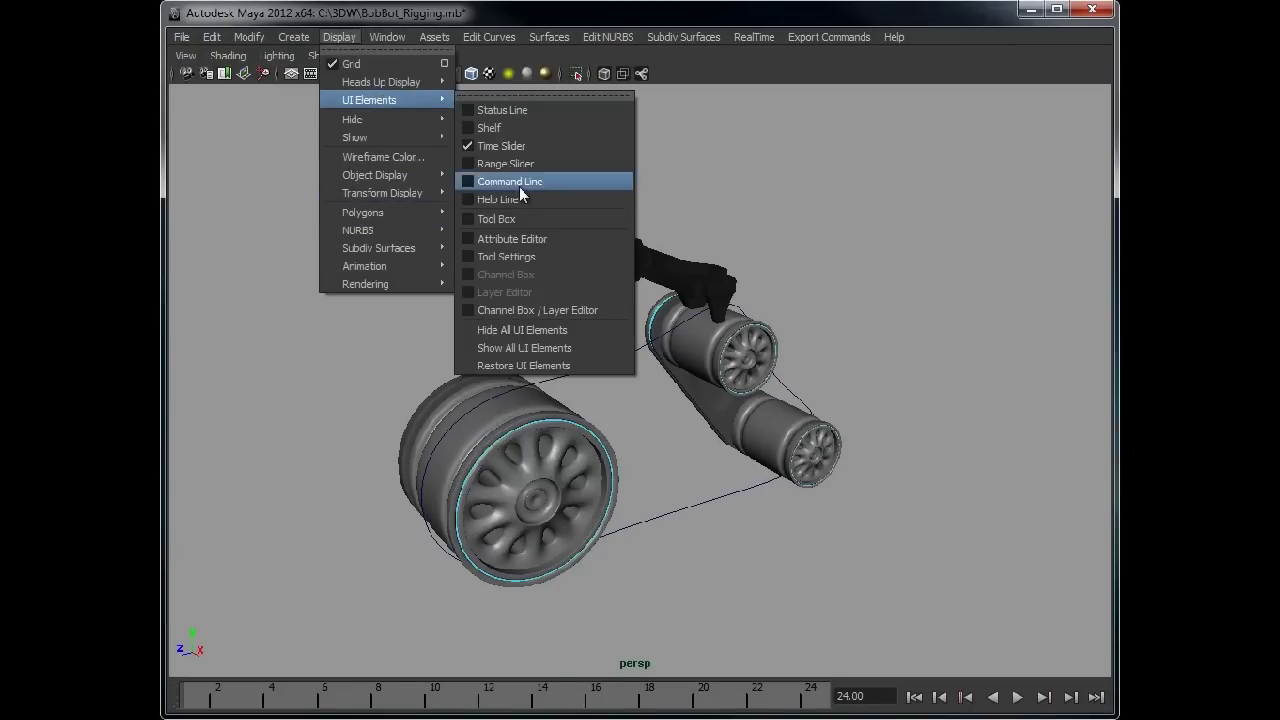
{"action": "left_click", "coordinate": [537, 366]}
{"action": "left_click", "coordinate": [339, 37]}
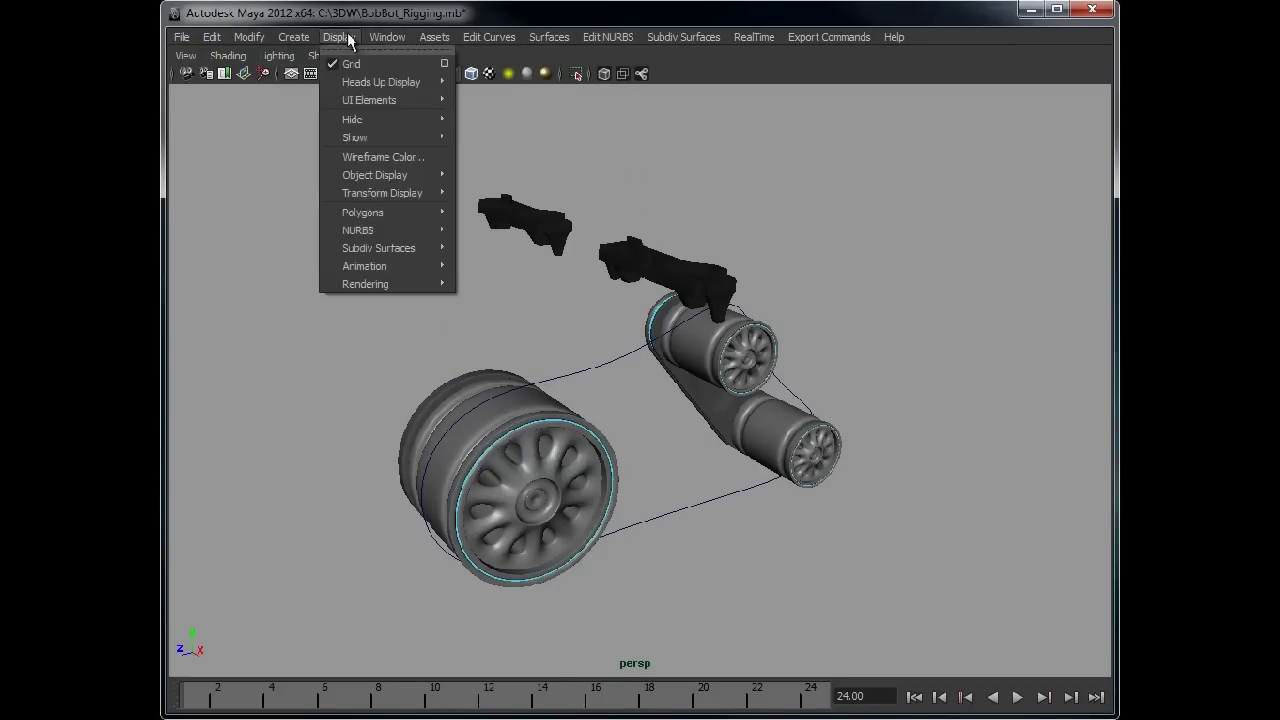
- Restore all interface panels, activate the Move tool, and close Tool Settings
{"action": "mouse_move", "coordinate": [400, 282]}
{"action": "mouse_move", "coordinate": [393, 100]}
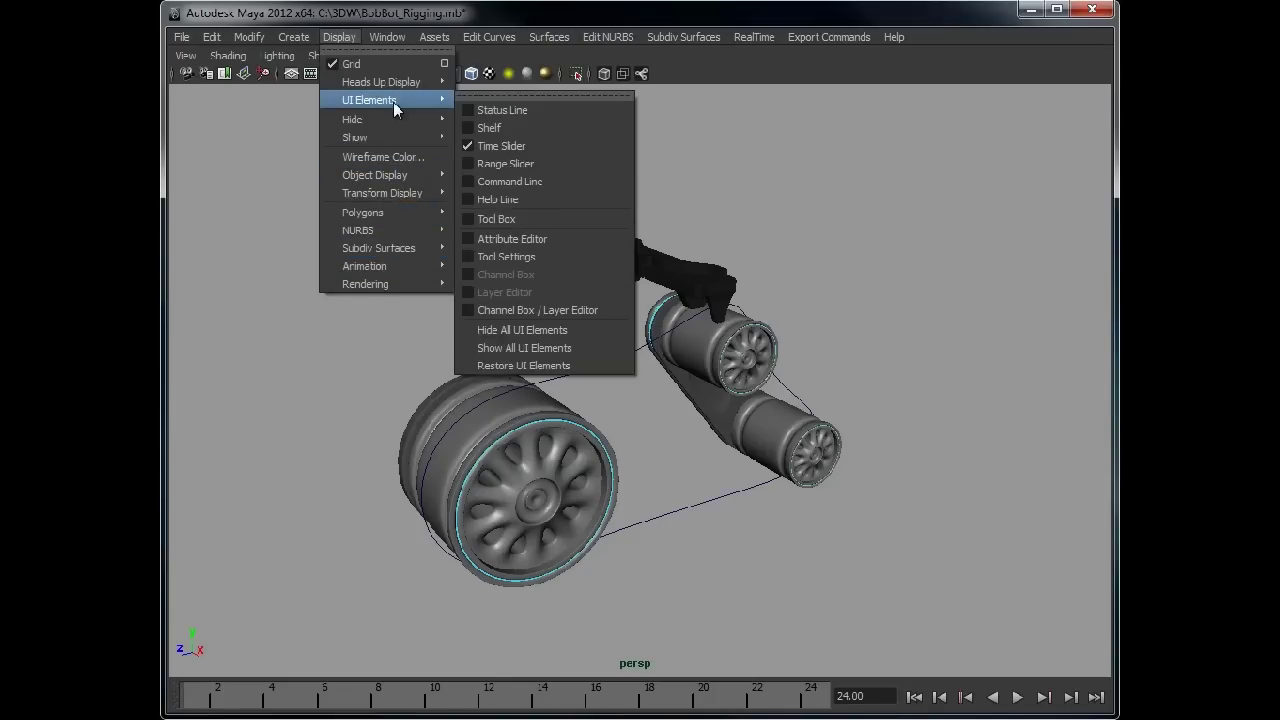
{"action": "left_click", "coordinate": [540, 348]}
{"action": "key", "text": "w"}
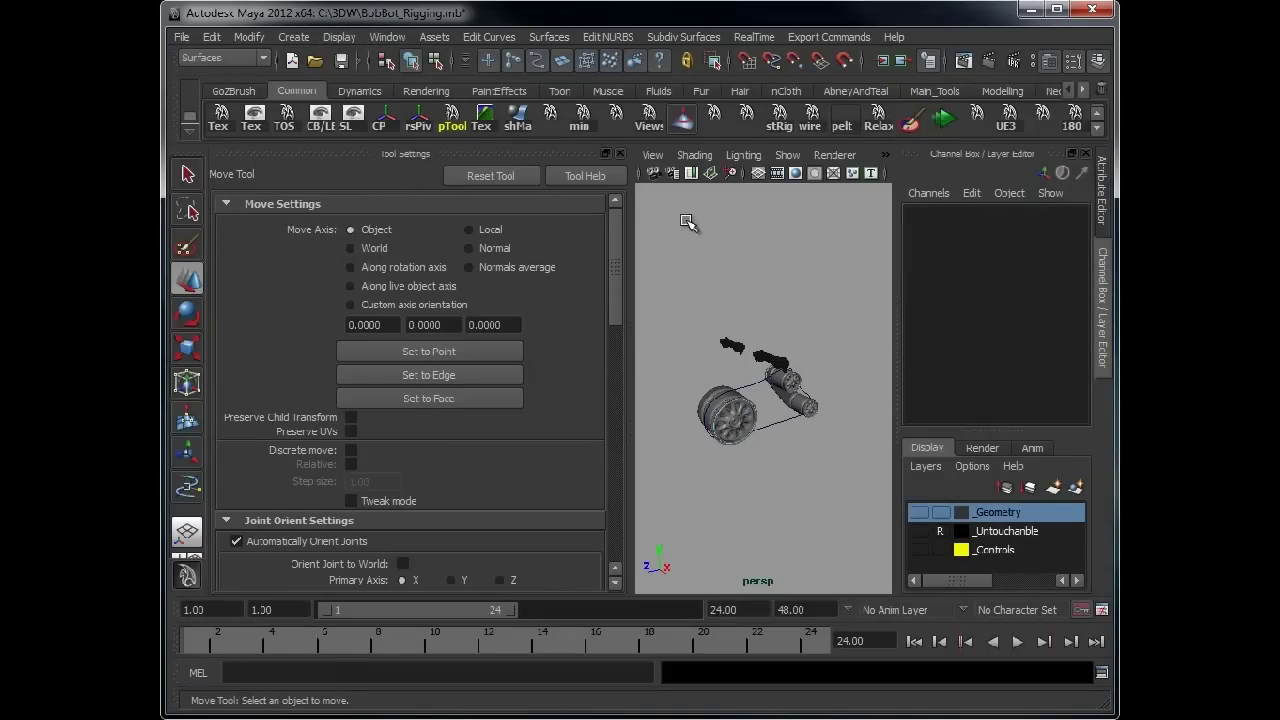
{"action": "left_click", "coordinate": [620, 153]}
{"action": "left_click_drag", "start_coordinate": [714, 306], "coordinate": [465, 285], "text": "alt"}
- Switch to the Animation menu set and hide the panels for a full viewport
{"action": "left_click", "coordinate": [222, 58]}
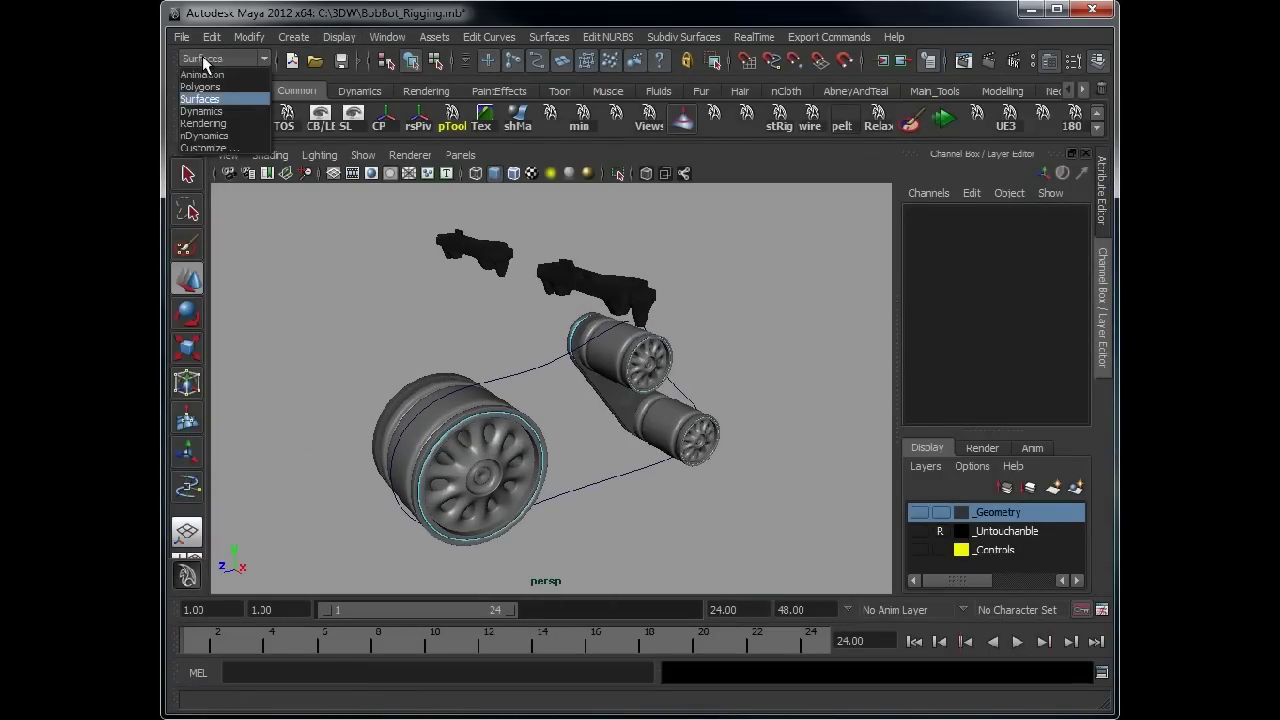
{"action": "left_click", "coordinate": [210, 76]}
{"action": "key", "text": "space"}
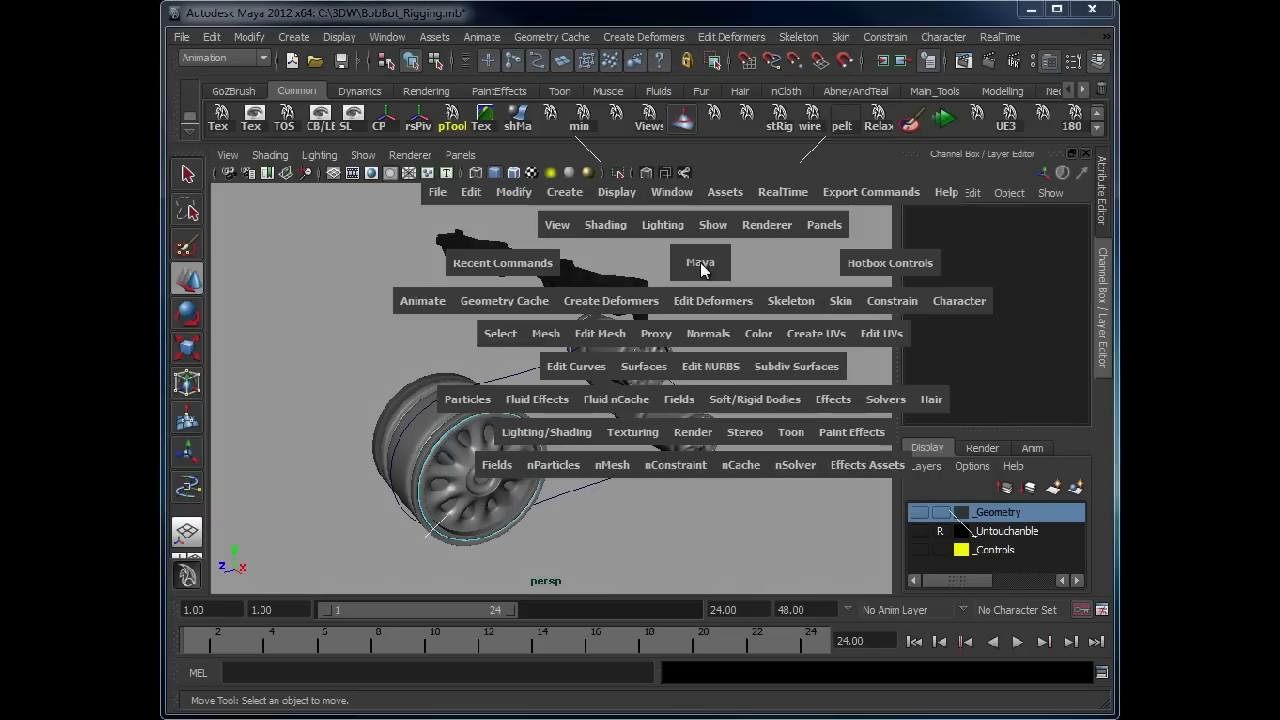
{"action": "key", "text": "ctrl+space"}
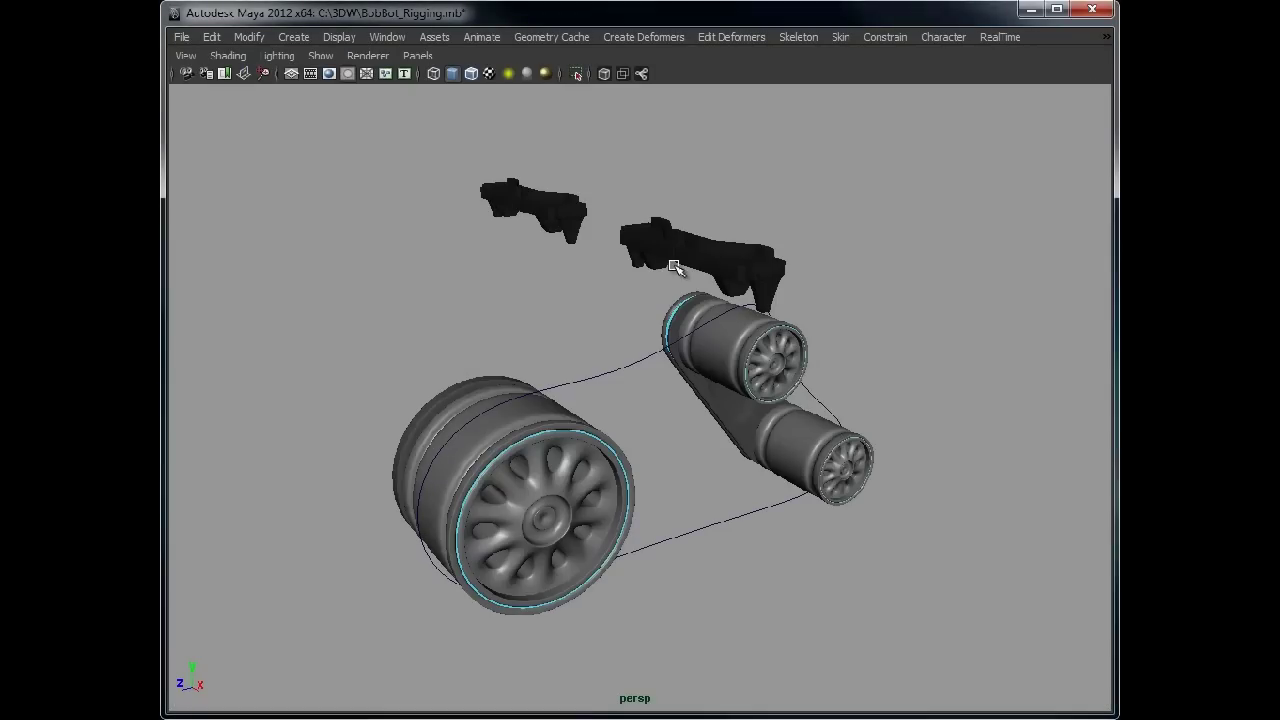
- Select the tread piece plus LeftTrackPath and bring up the Animate menu
{"action": "left_click", "coordinate": [541, 206]}
{"action": "left_click", "coordinate": [628, 366], "text": "shift"}
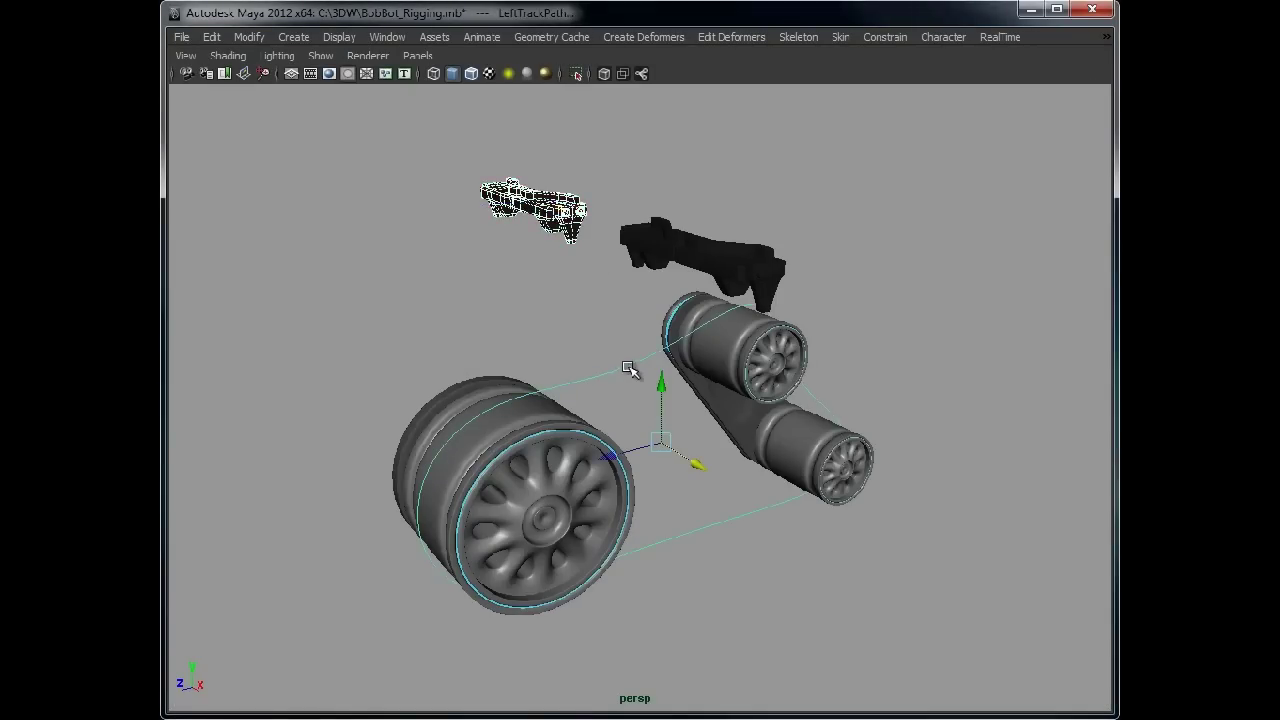
{"action": "key", "text": "space"}
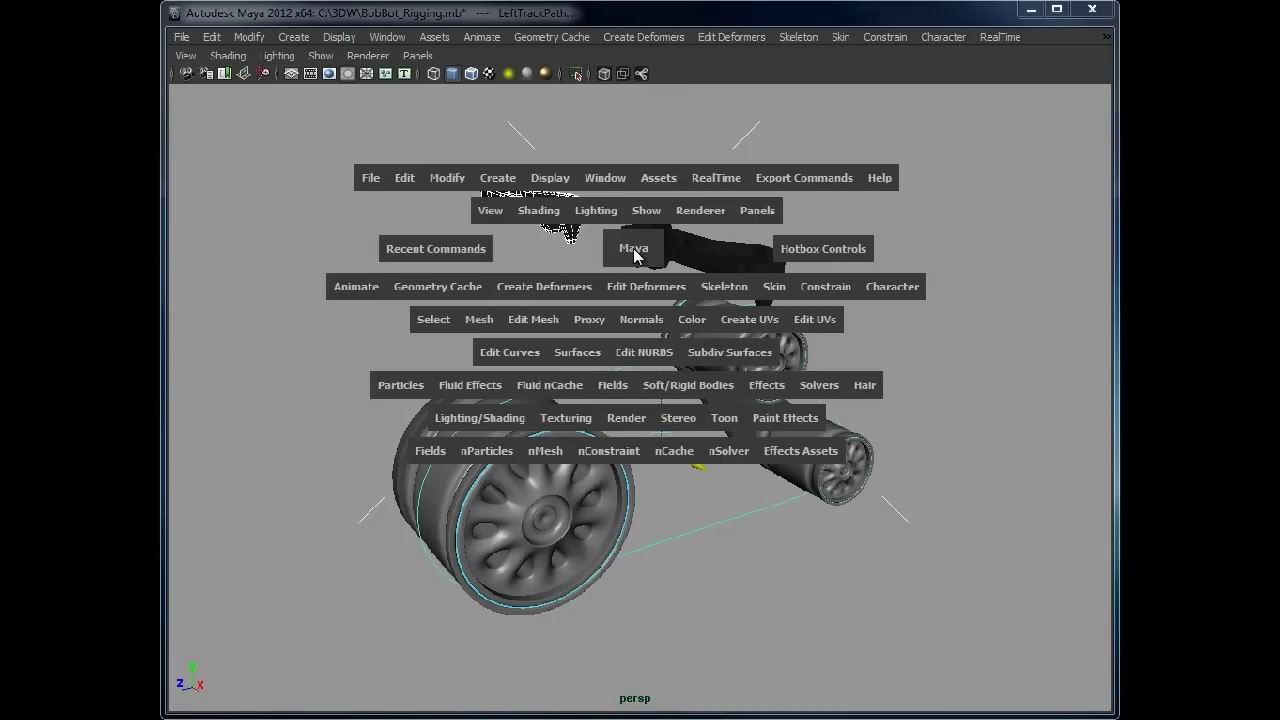
{"action": "left_click", "coordinate": [355, 287]}
{"action": "mouse_move", "coordinate": [407, 614]}
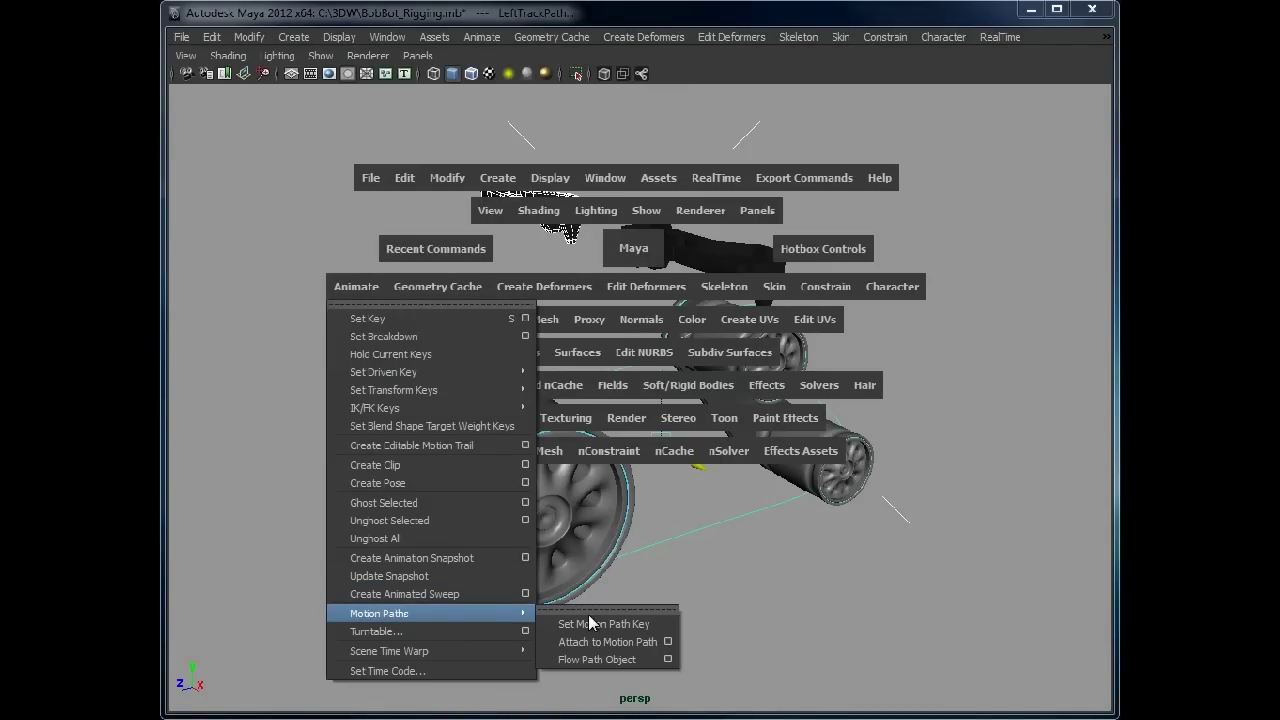
- Bring up the Attach to Motion Path options, positioned clear of the wheel rig
{"action": "left_click", "coordinate": [668, 642]}
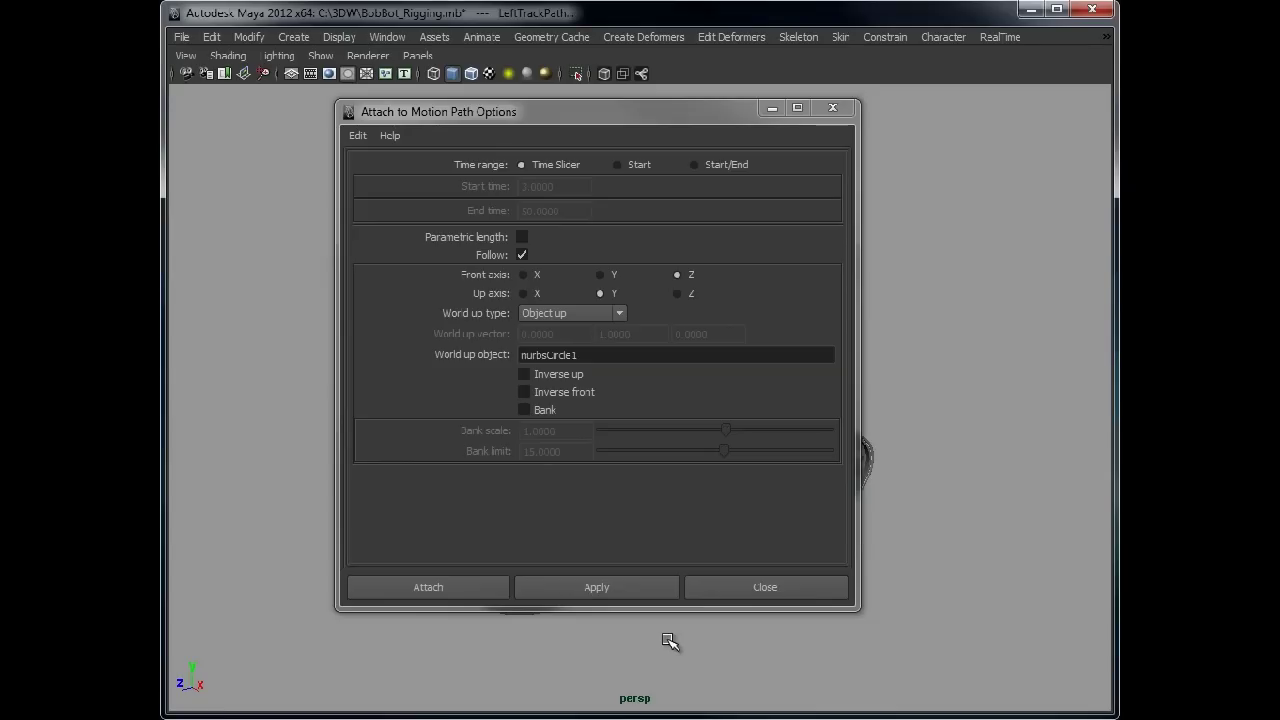
{"action": "left_click_drag", "start_coordinate": [634, 117], "coordinate": [866, 90]}
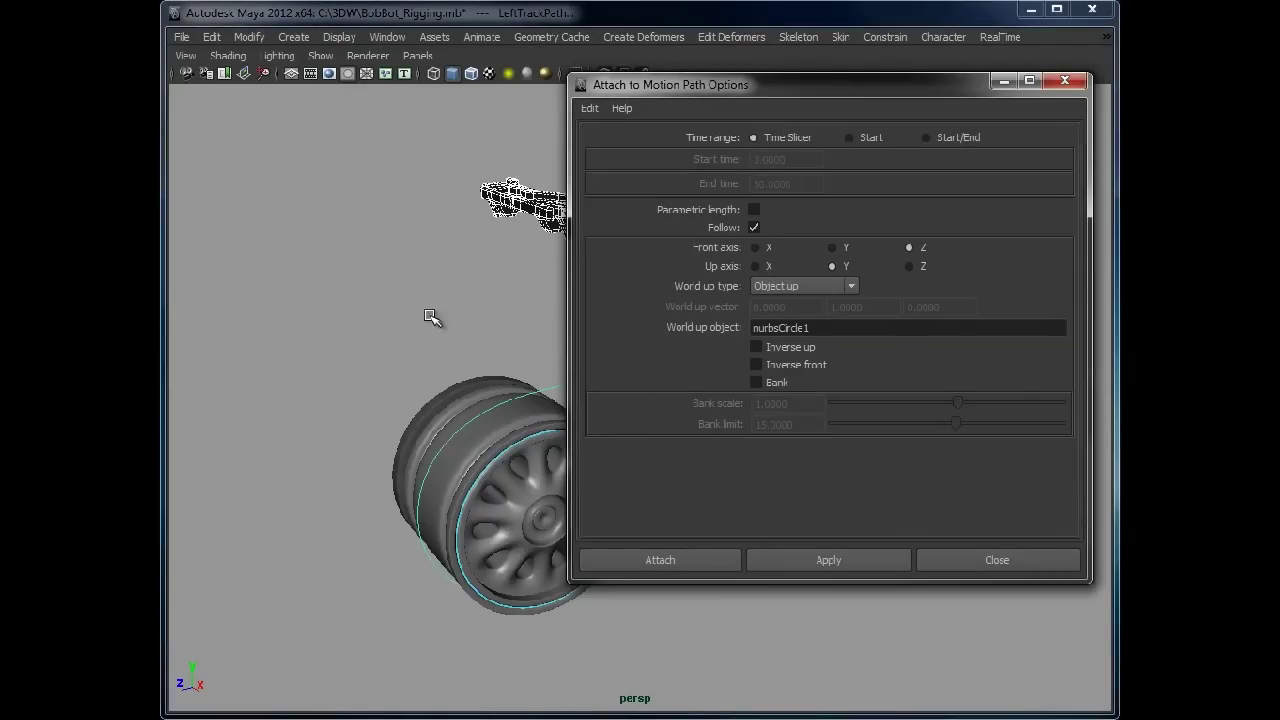
{"action": "left_click_drag", "start_coordinate": [255, 290], "coordinate": [370, 295], "text": "alt"}
{"action": "left_click_drag", "start_coordinate": [478, 298], "coordinate": [418, 293], "text": "alt"}
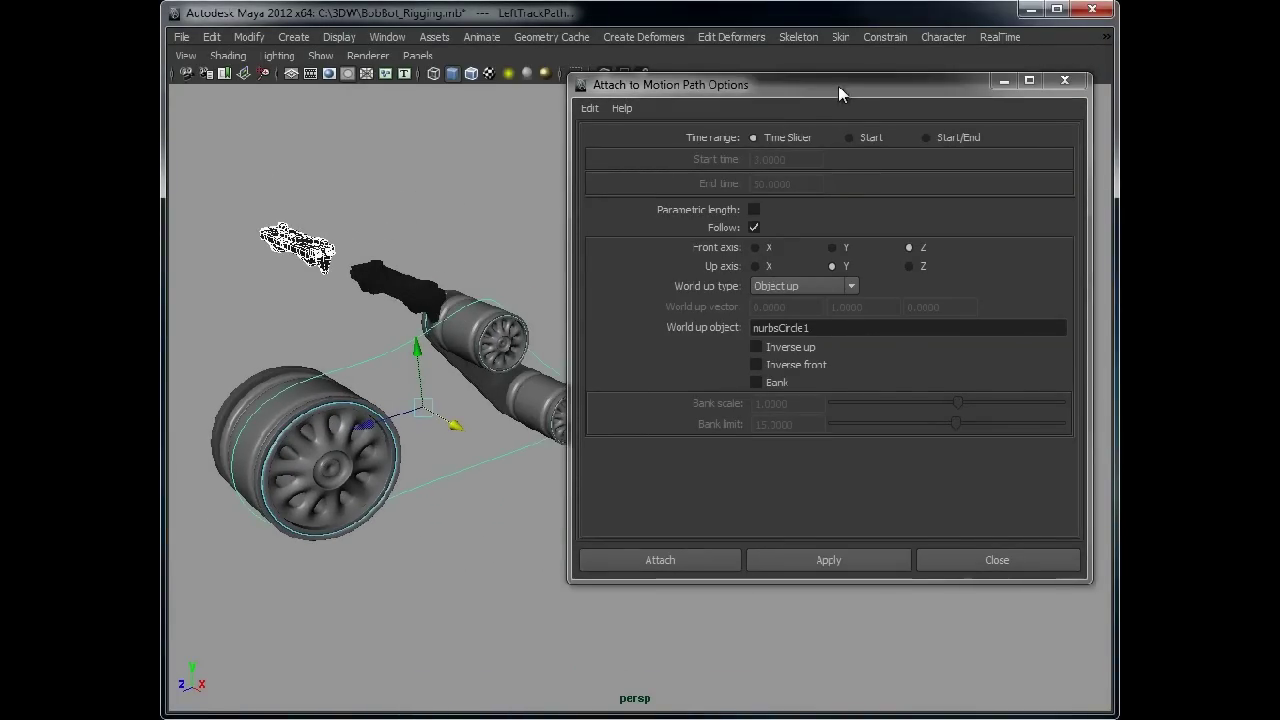
{"action": "left_click_drag", "start_coordinate": [838, 85], "coordinate": [843, 164]}
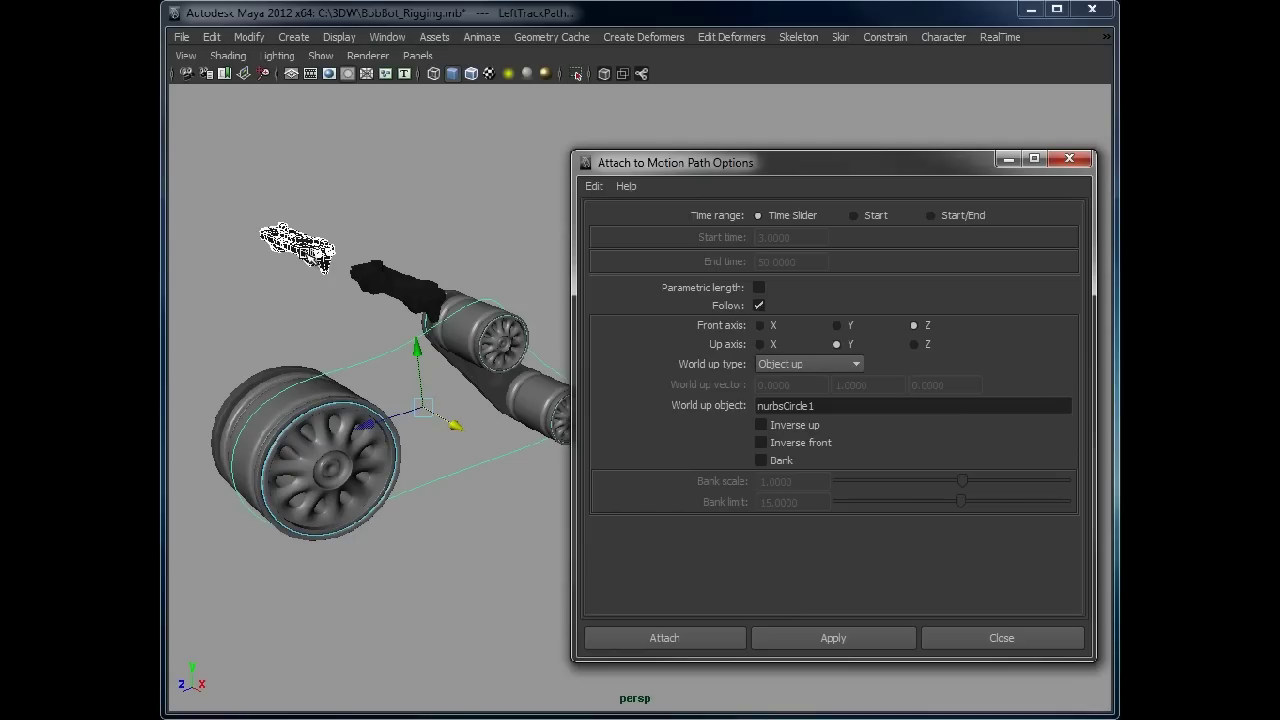
- Keep World up type as Object up and enter LeftTrackPath as the world up object
{"action": "left_click", "coordinate": [857, 365]}
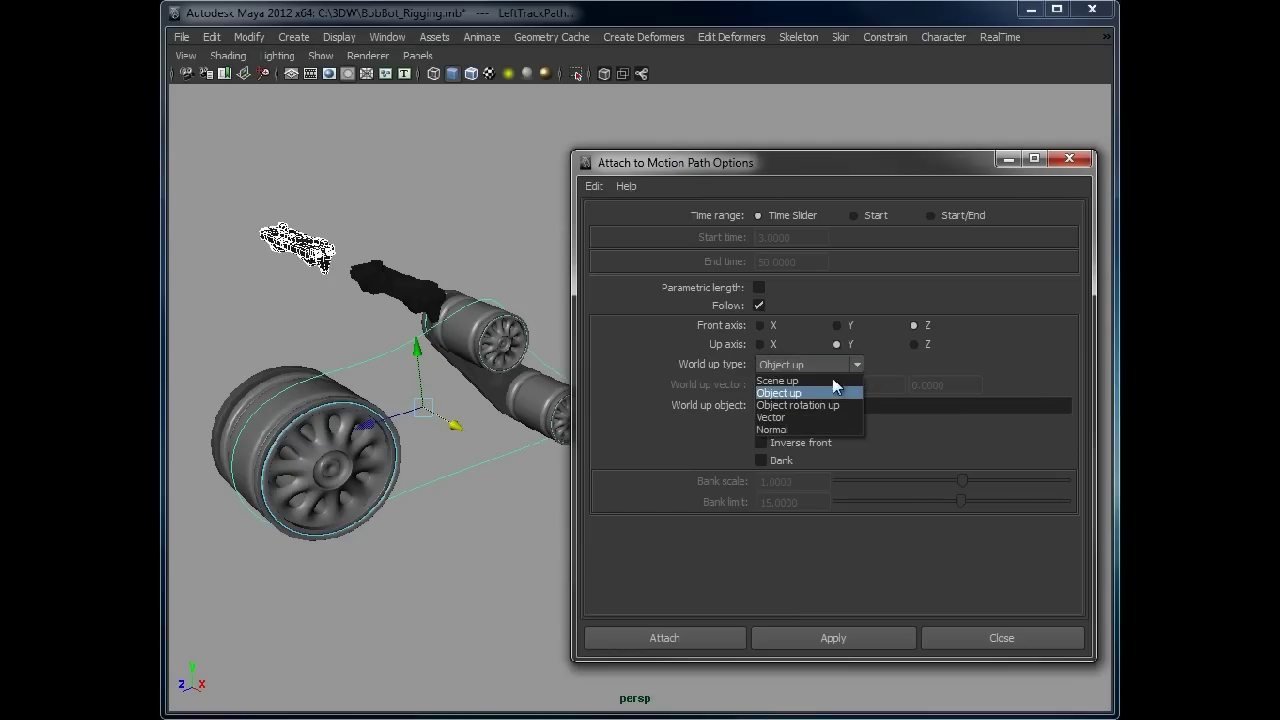
{"action": "left_click", "coordinate": [830, 378]}
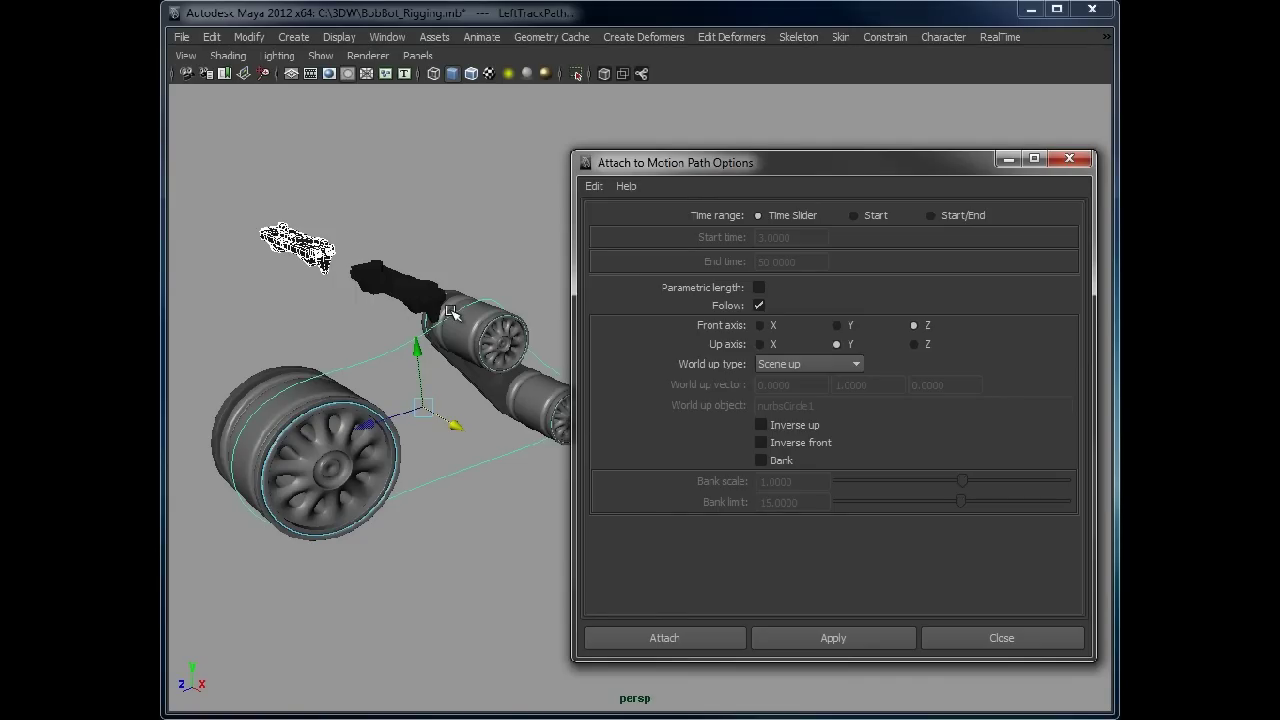
{"action": "left_click", "coordinate": [857, 365]}
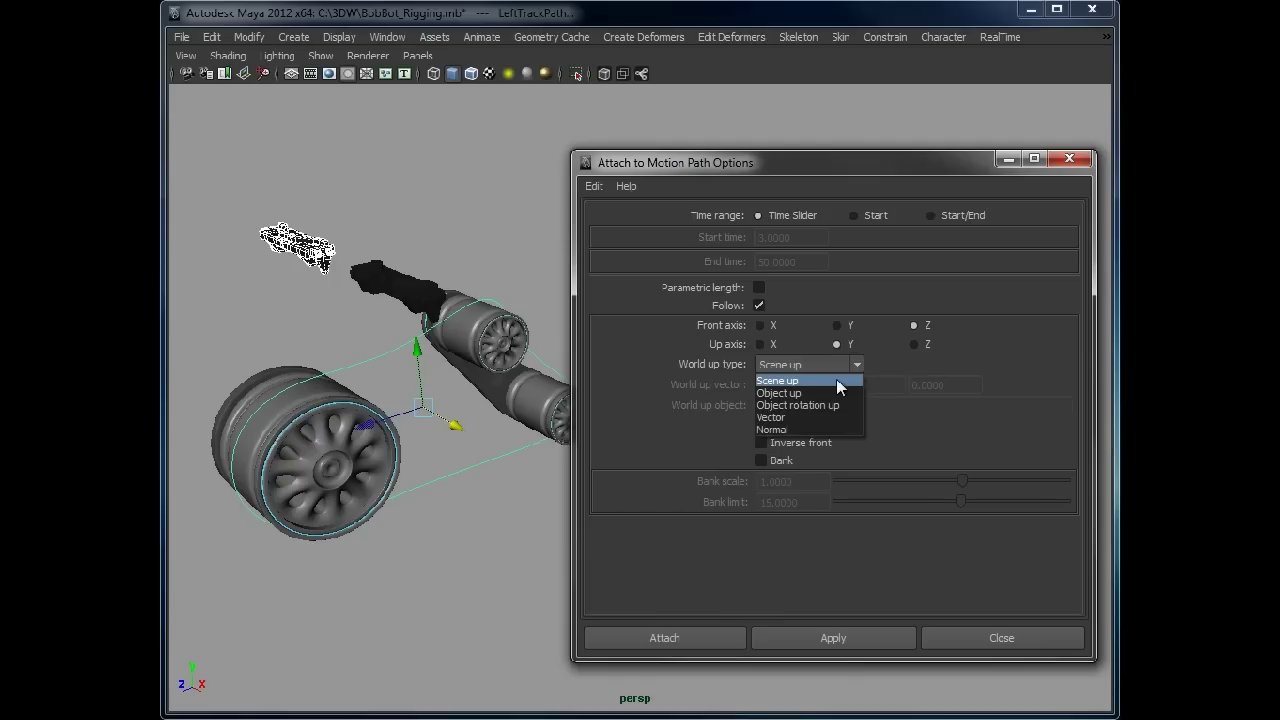
{"action": "left_click", "coordinate": [1000, 347]}
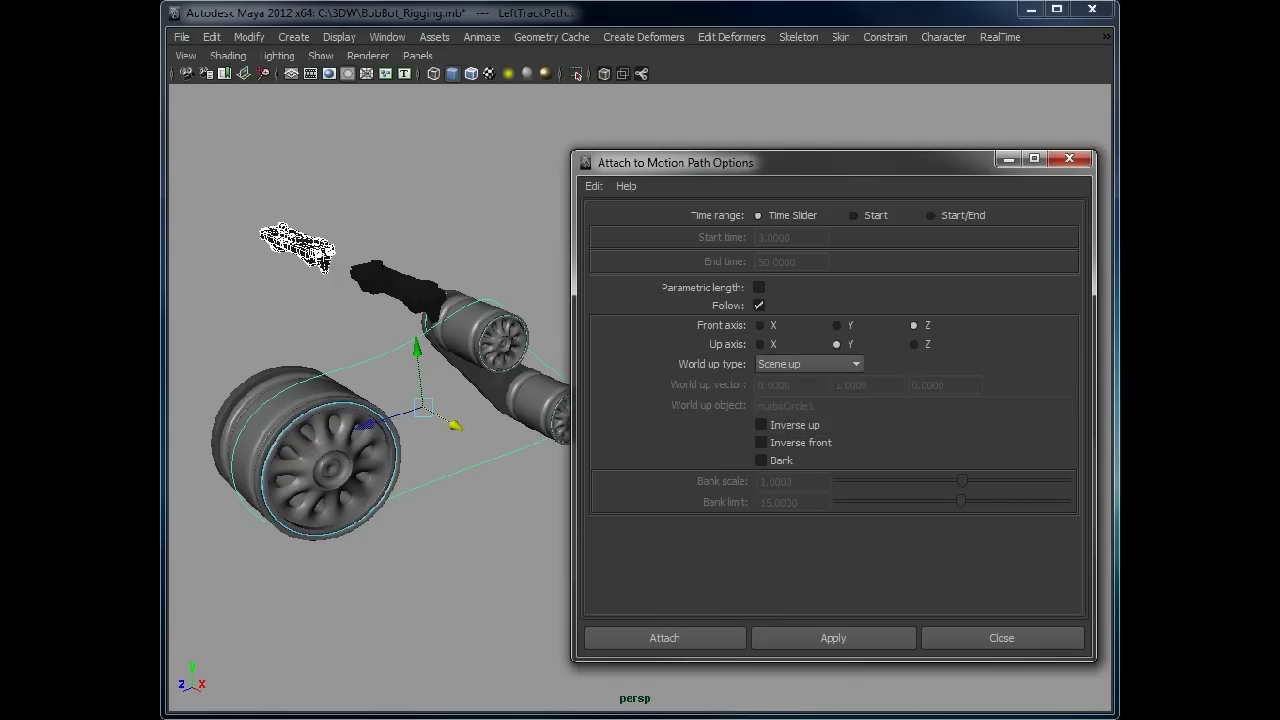
{"action": "left_click", "coordinate": [851, 363]}
{"action": "left_click", "coordinate": [832, 394]}
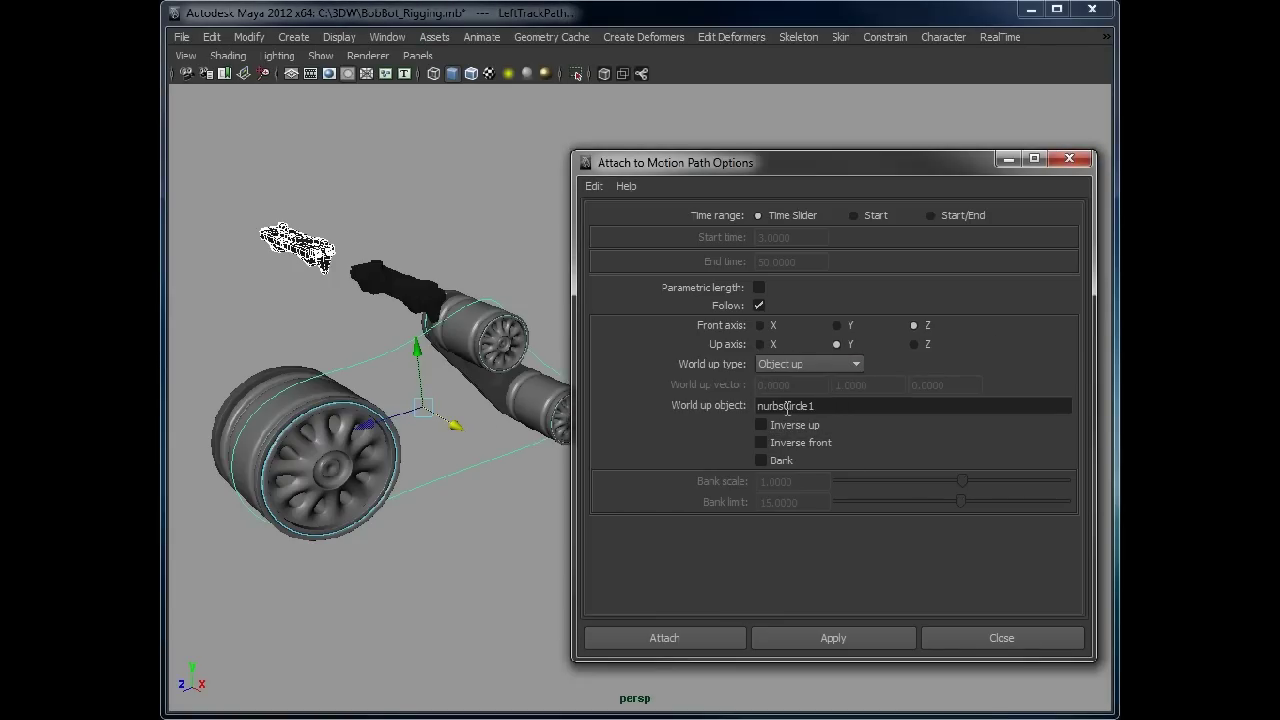
{"action": "double_click", "coordinate": [787, 407]}
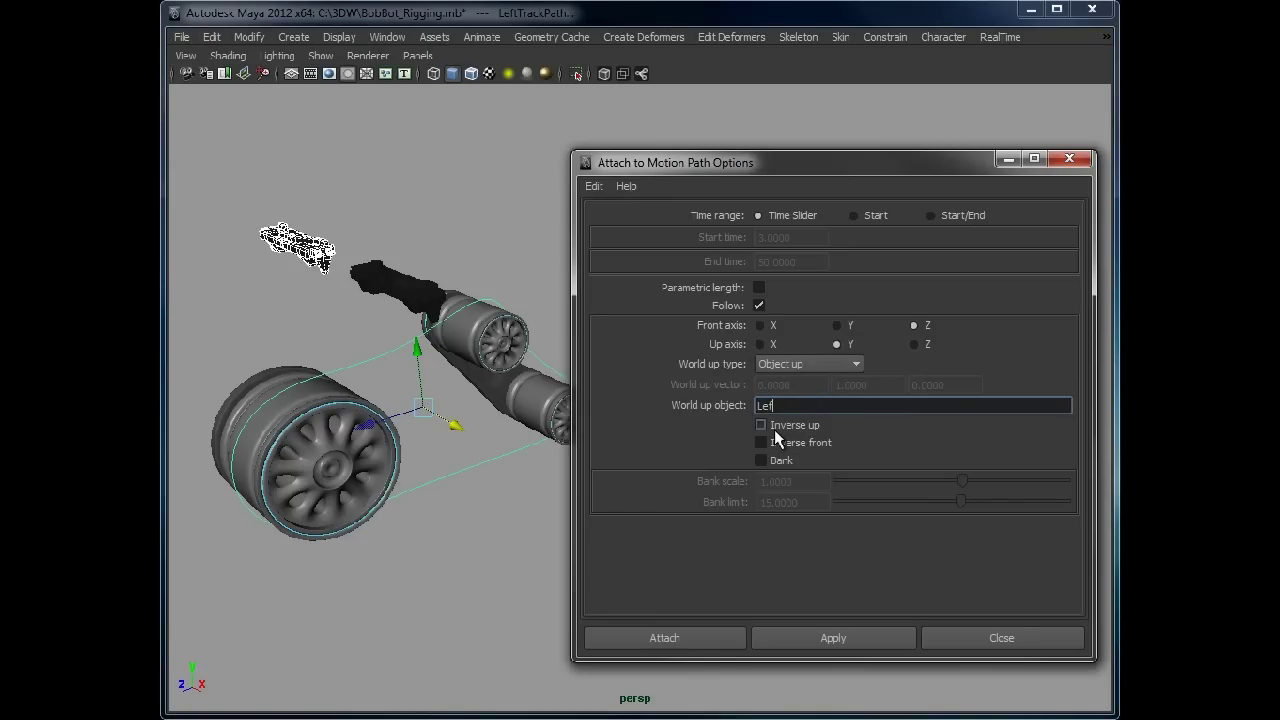
{"action": "type", "text": "LeftTrackPath"}
- Attach the tread to LeftTrackPath and clear the selection
{"action": "left_click", "coordinate": [689, 640]}
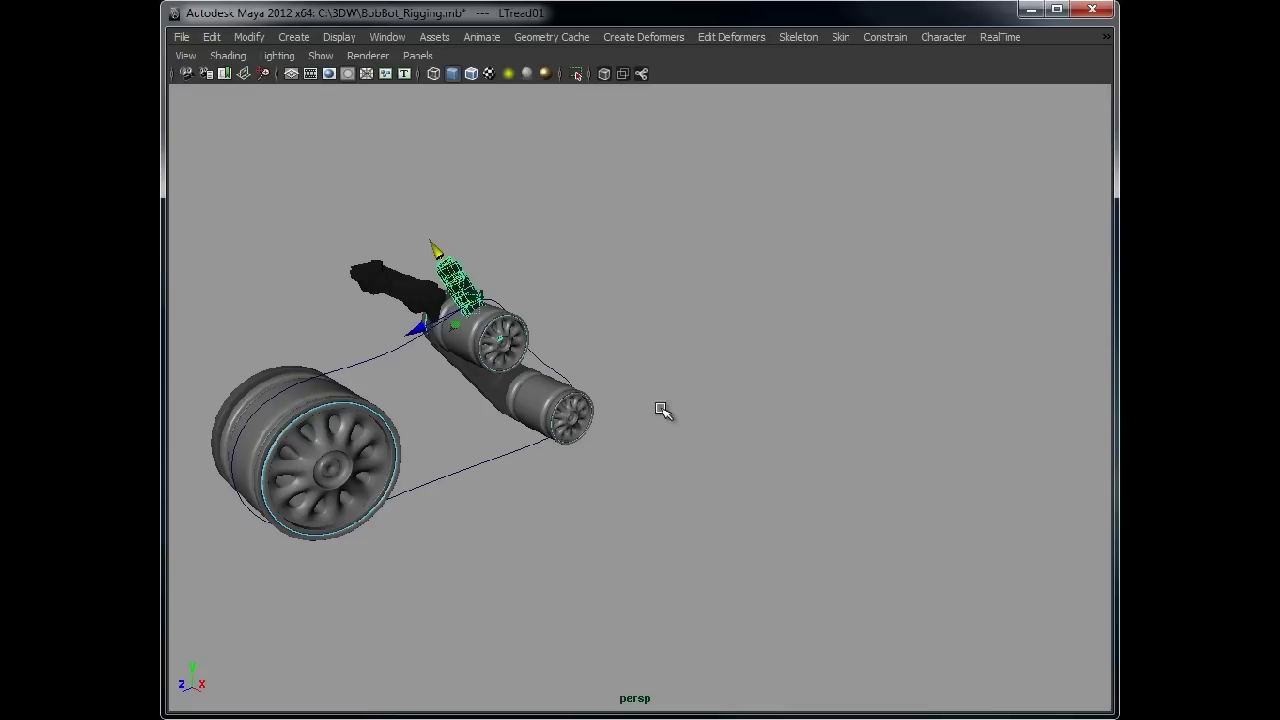
{"action": "left_click", "coordinate": [664, 245]}
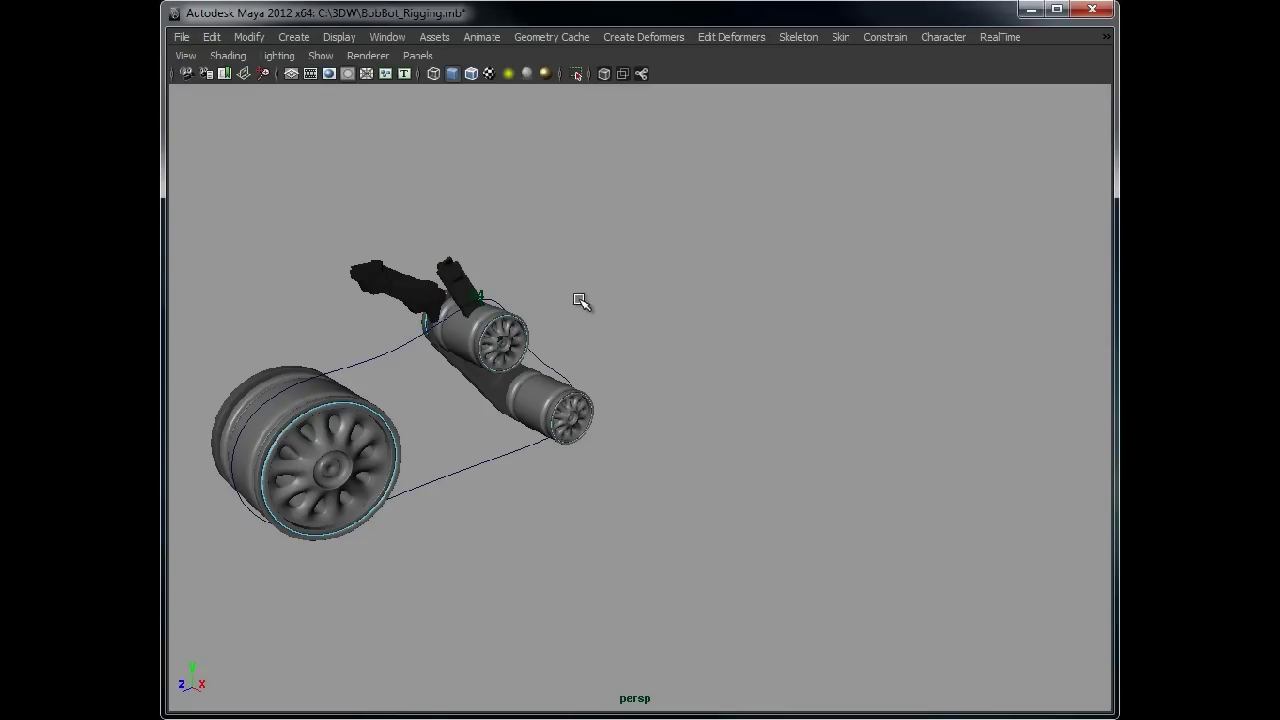
{"action": "left_click_drag", "start_coordinate": [580, 300], "coordinate": [734, 297], "text": "alt"}
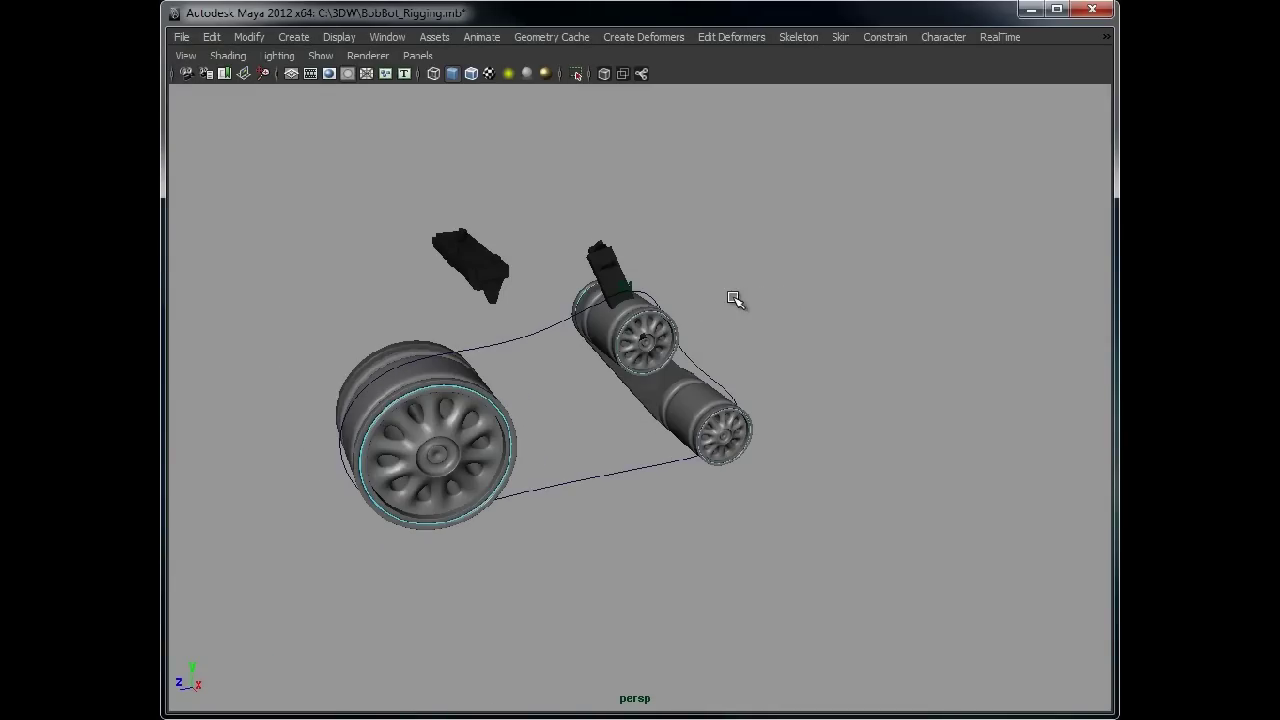
- Restore the panels and scrub the tread along the path to frame 15, then back to 1
{"action": "key", "text": "ctrl+space"}
{"action": "mouse_move", "coordinate": [190, 645]}
{"action": "left_mouse_down"}
{"action": "mouse_move", "coordinate": [815, 646]}
{"action": "mouse_move", "coordinate": [180, 650]}
{"action": "mouse_move", "coordinate": [905, 652]}
{"action": "left_mouse_up"}
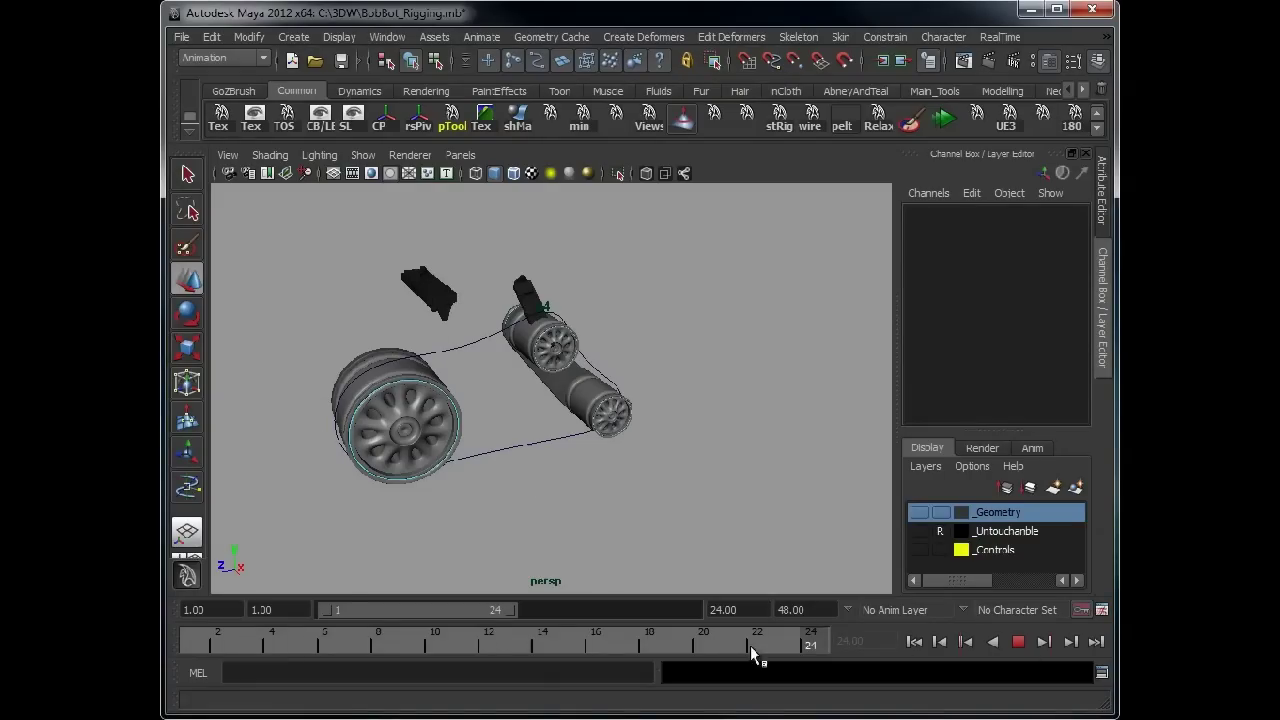
{"action": "left_click_drag", "start_coordinate": [750, 646], "coordinate": [190, 645]}
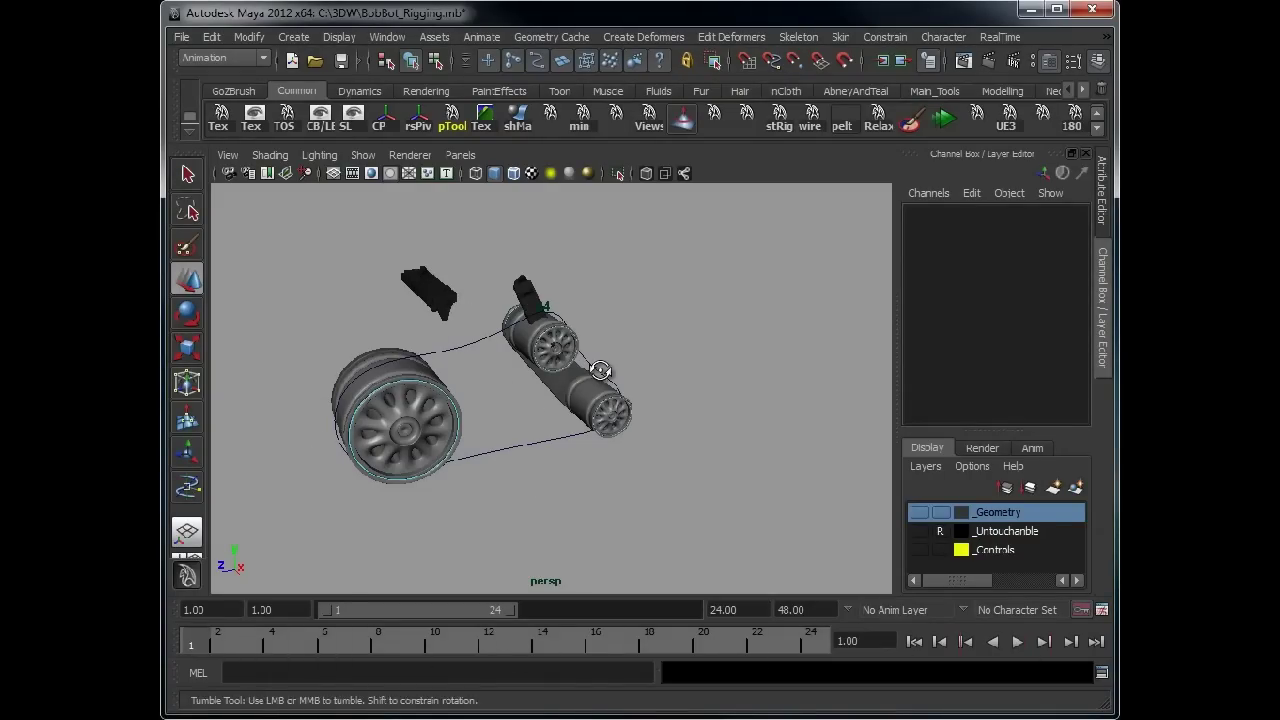
{"action": "left_click_drag", "start_coordinate": [600, 370], "coordinate": [714, 357], "text": "alt"}
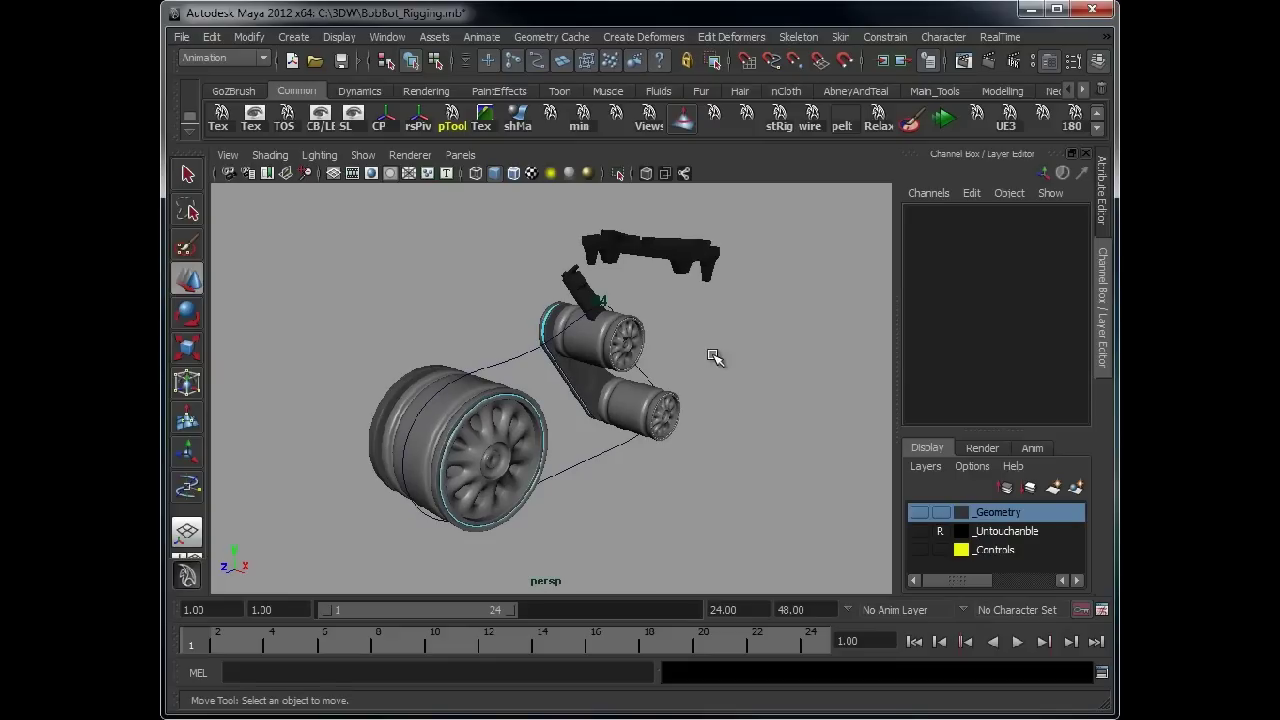
{"action": "left_click", "coordinate": [567, 282]}
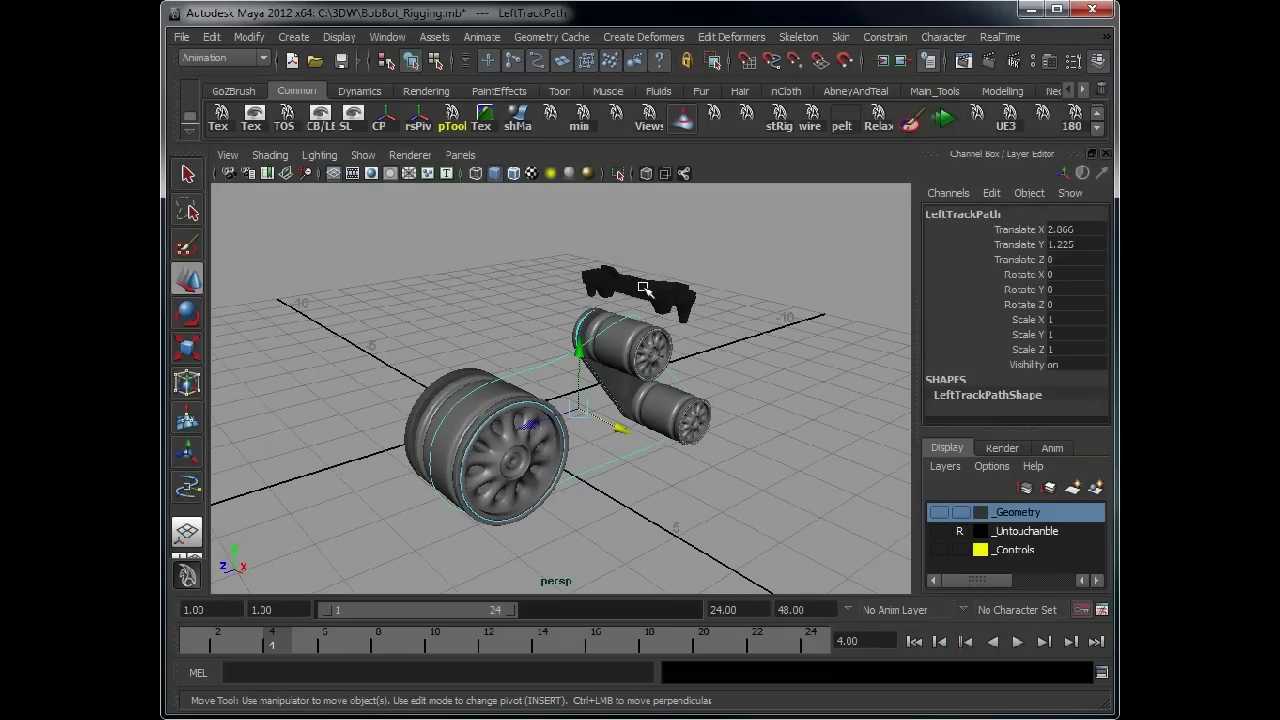
{"action": "left_click_drag", "start_coordinate": [543, 342], "coordinate": [591, 371], "text": "alt"}
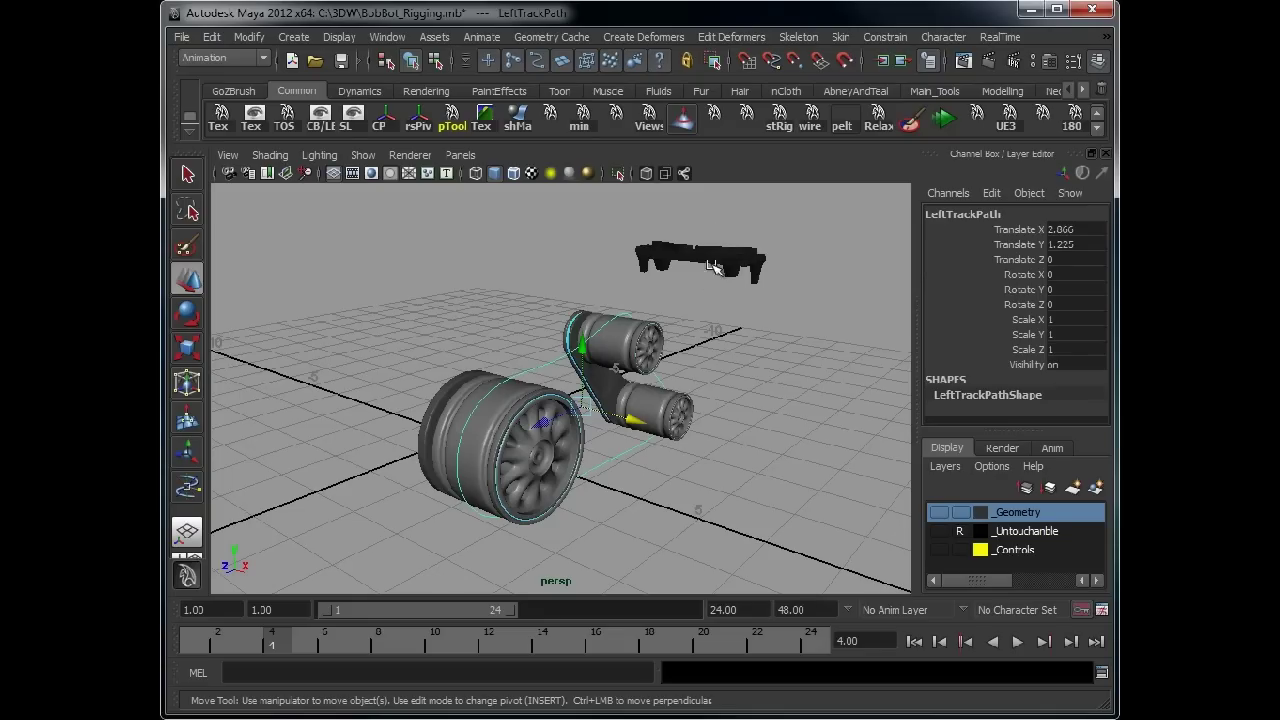
{"action": "left_click_drag", "start_coordinate": [712, 266], "coordinate": [449, 460], "text": "alt"}
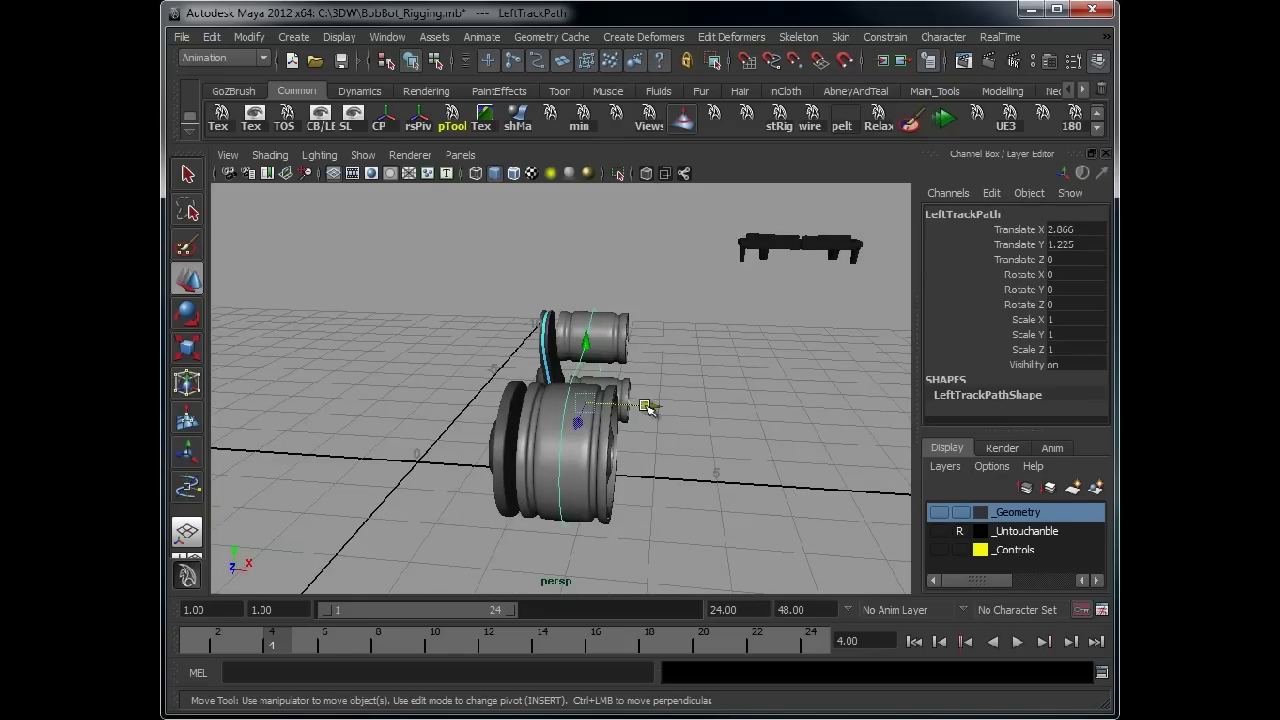
{"action": "mouse_move", "coordinate": [645, 405]}
{"action": "left_mouse_down"}
{"action": "mouse_move", "coordinate": [484, 402]}
{"action": "mouse_move", "coordinate": [645, 406]}
{"action": "left_mouse_up"}
{"action": "key", "text": "ctrl+z"}
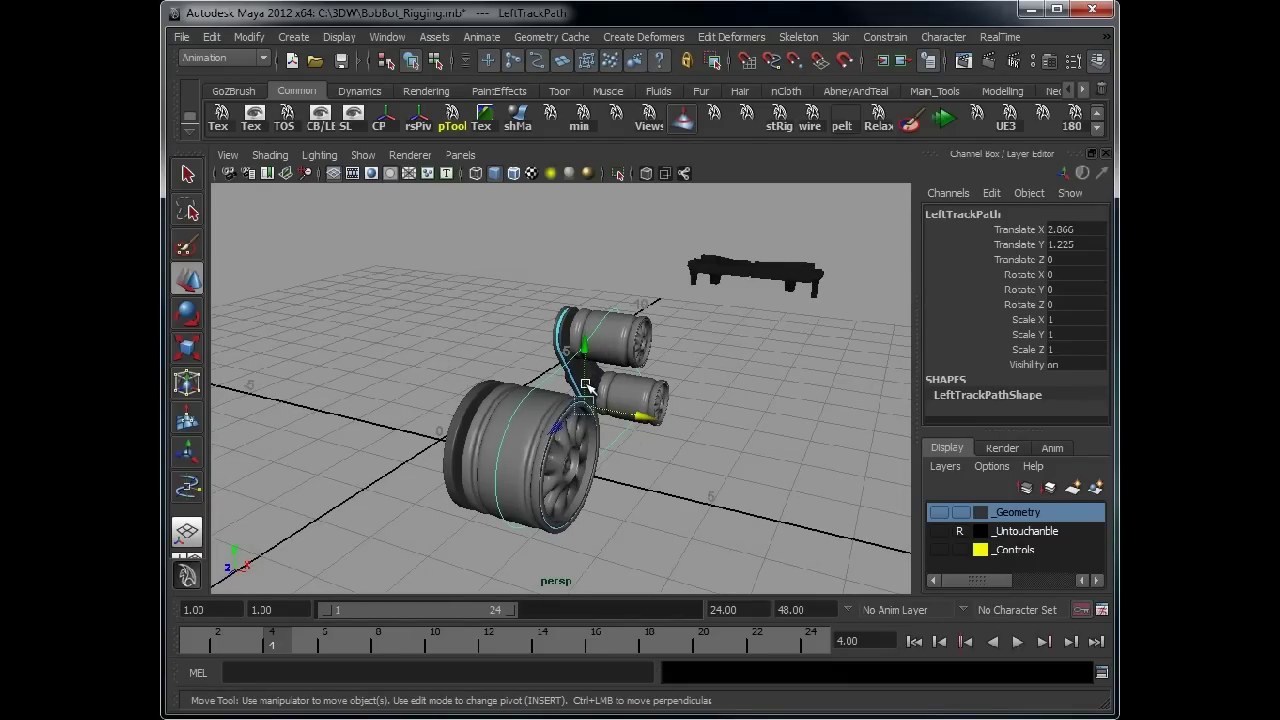
- Duplicate LTread00 and slide the new copy left along X
{"action": "left_click_drag", "start_coordinate": [752, 341], "coordinate": [686, 360], "text": "alt"}
{"action": "left_click", "coordinate": [705, 320]}
{"action": "left_click", "coordinate": [734, 267]}
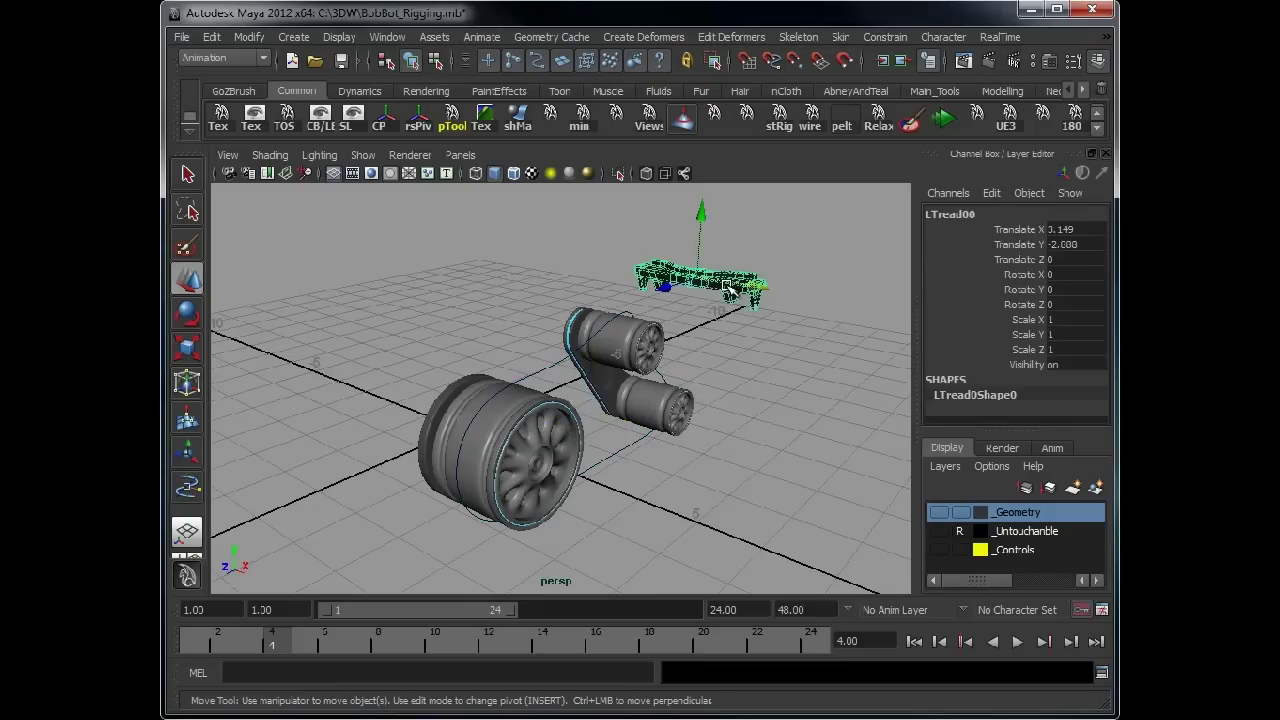
{"action": "key", "text": "ctrl+d"}
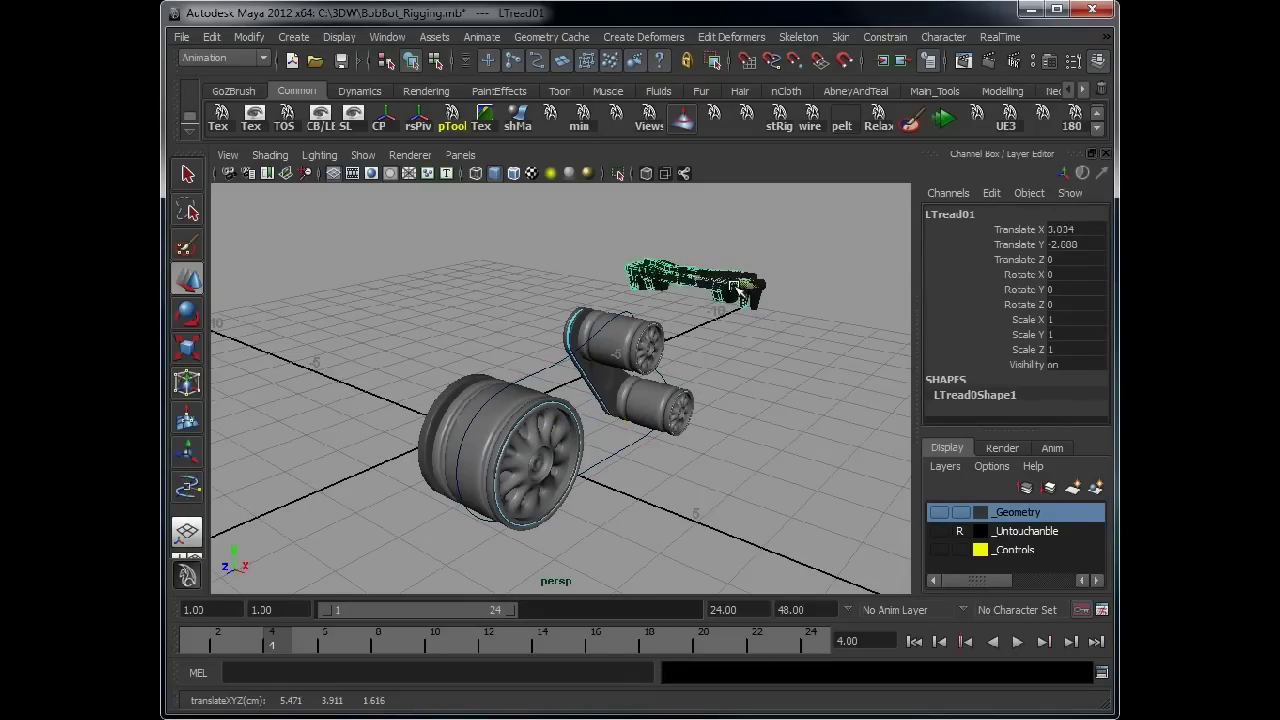
{"action": "middle_click_drag", "start_coordinate": [752, 316], "coordinate": [553, 370]}
- Snap LeftTrackPath to the grid origin, then undo to restore its position
{"action": "left_click", "coordinate": [553, 370]}
{"action": "left_click_drag", "start_coordinate": [553, 370], "coordinate": [637, 410], "text": "alt"}
{"action": "key", "text": "w"}
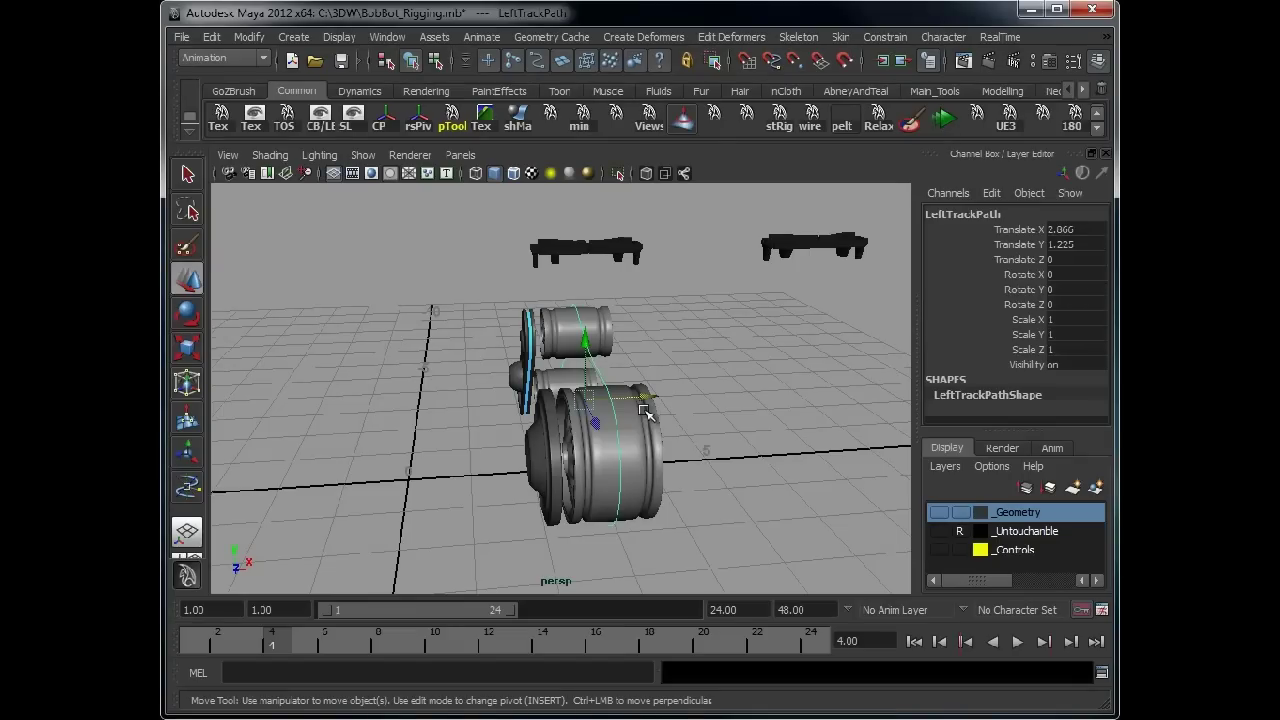
{"action": "middle_click_drag", "start_coordinate": [443, 486], "coordinate": [410, 480]}
{"action": "left_click_drag", "start_coordinate": [409, 480], "coordinate": [455, 421], "text": "alt"}
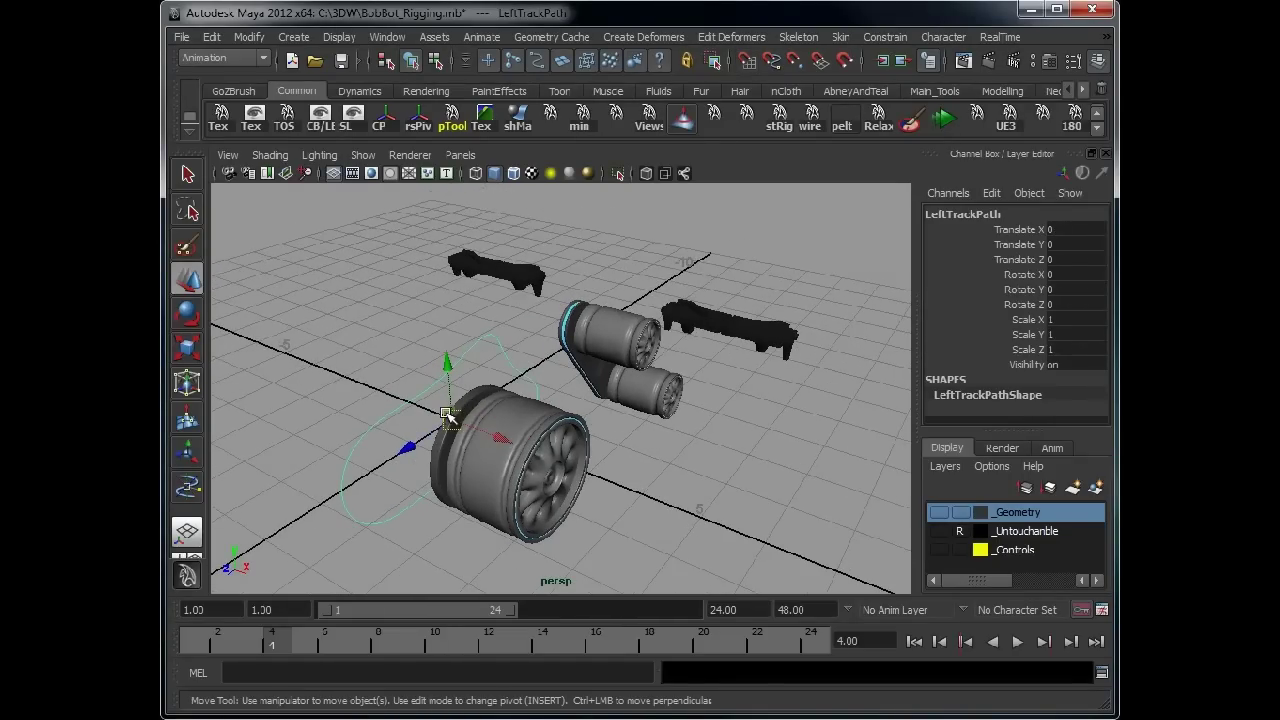
{"action": "key", "text": "ctrl+z"}
- Select LTread01 then LeftTrackPath, hide the panels, and bring up the hotbox
{"action": "left_click_drag", "start_coordinate": [612, 388], "coordinate": [700, 400], "text": "alt"}
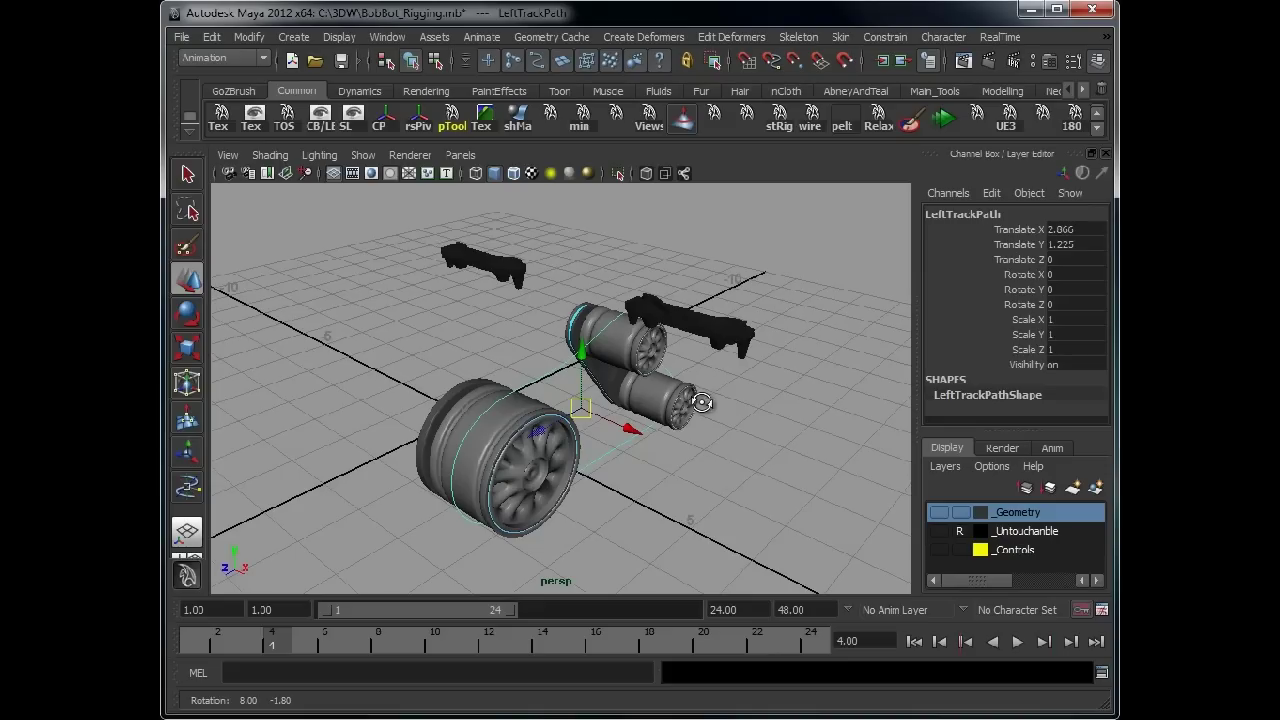
{"action": "left_click", "coordinate": [490, 252]}
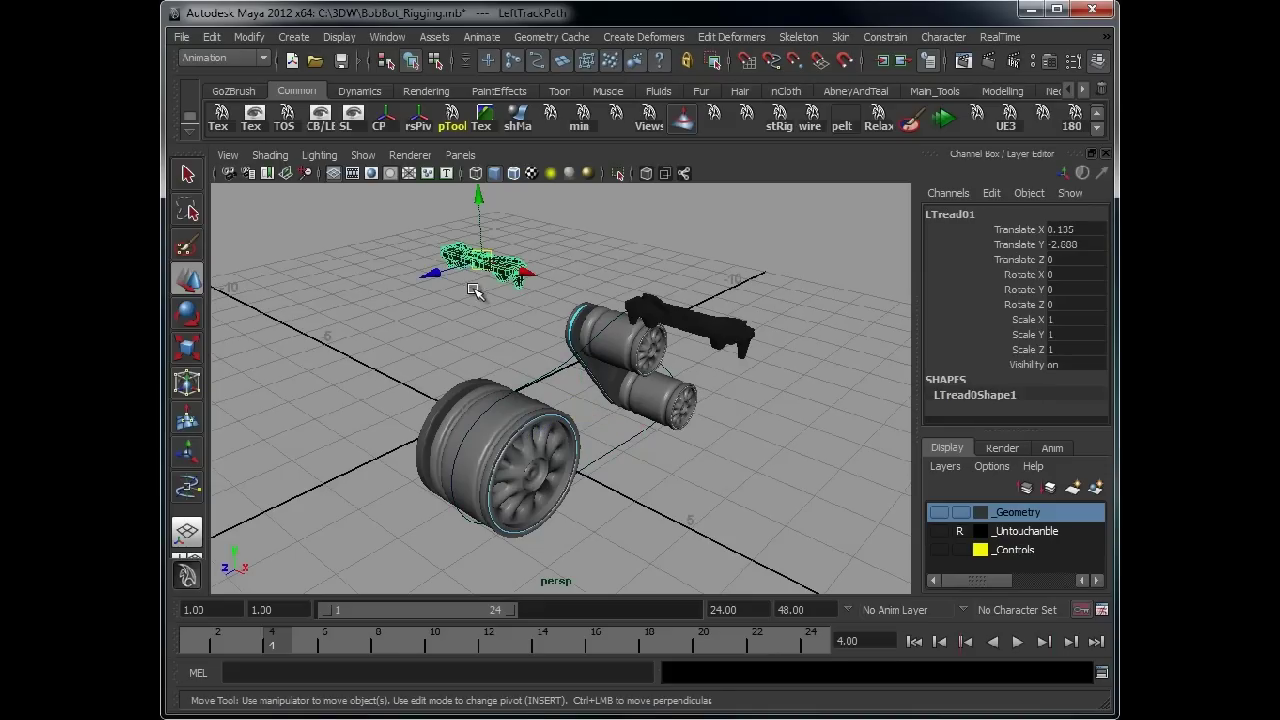
{"action": "left_click", "coordinate": [557, 377]}
{"action": "left_click_drag", "start_coordinate": [557, 377], "coordinate": [664, 388], "text": "alt"}
{"action": "left_click", "coordinate": [499, 268]}
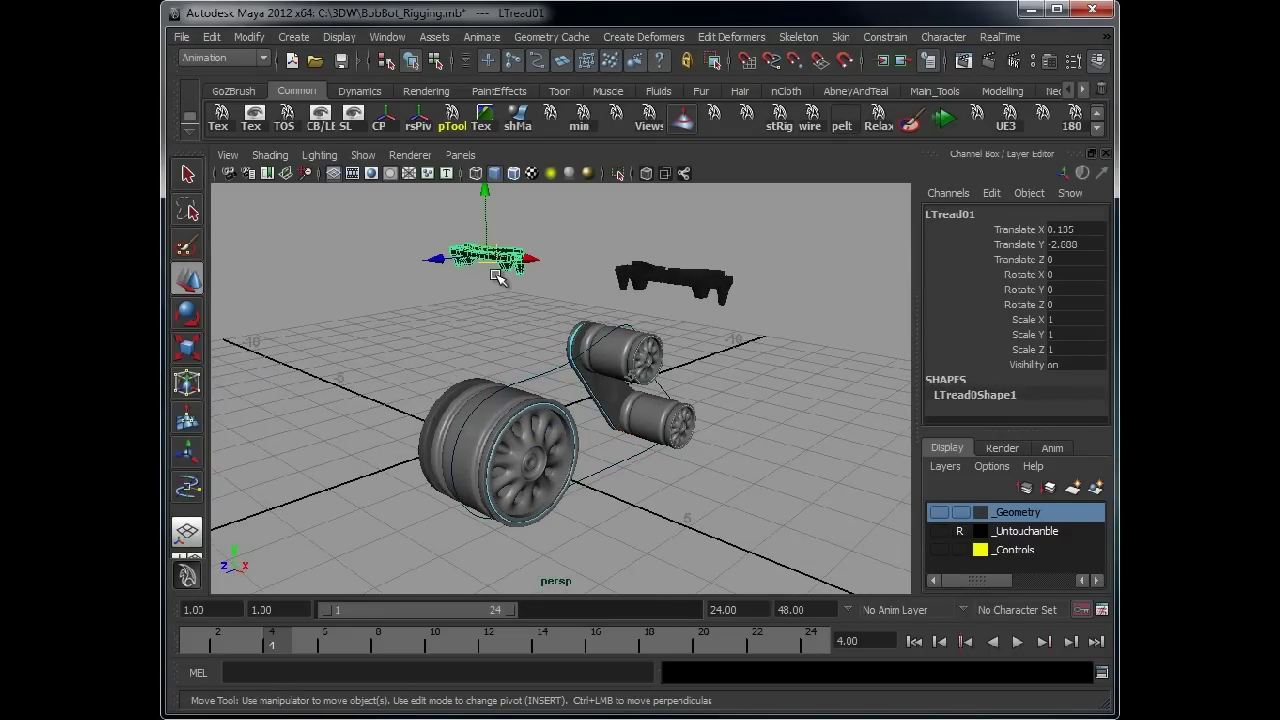
{"action": "left_click", "coordinate": [557, 373]}
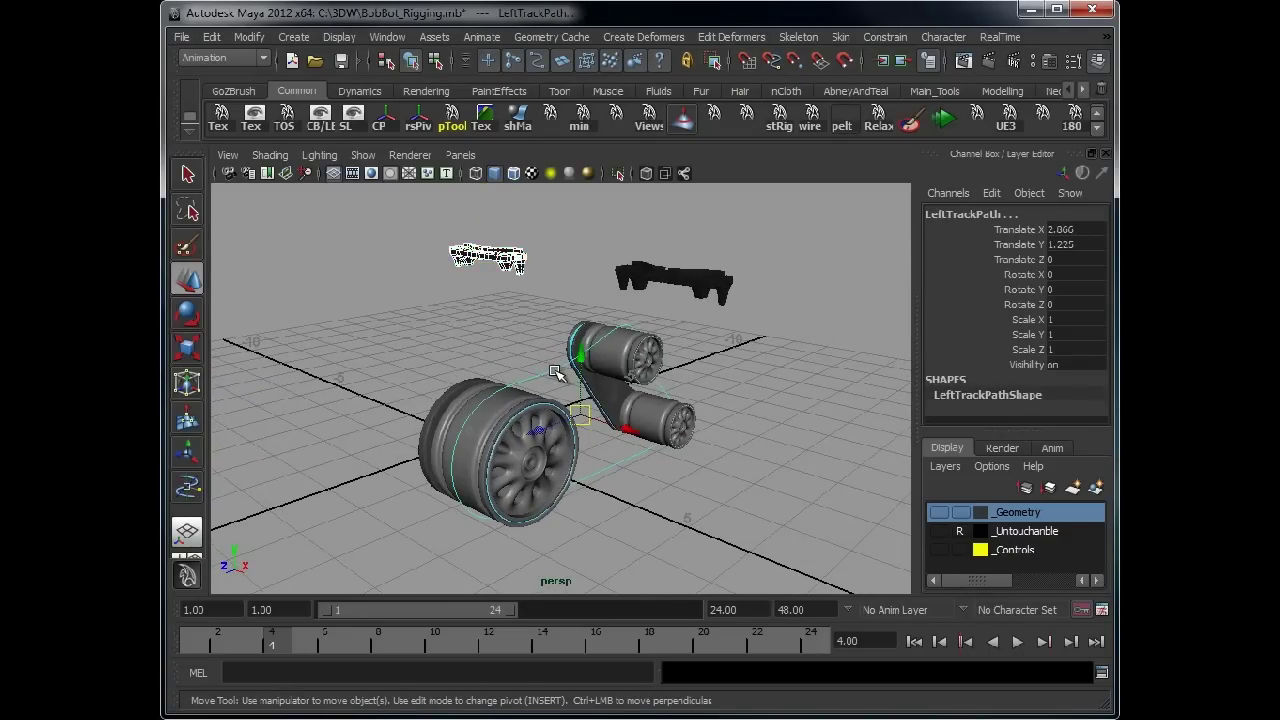
{"action": "key", "text": "ctrl+space"}
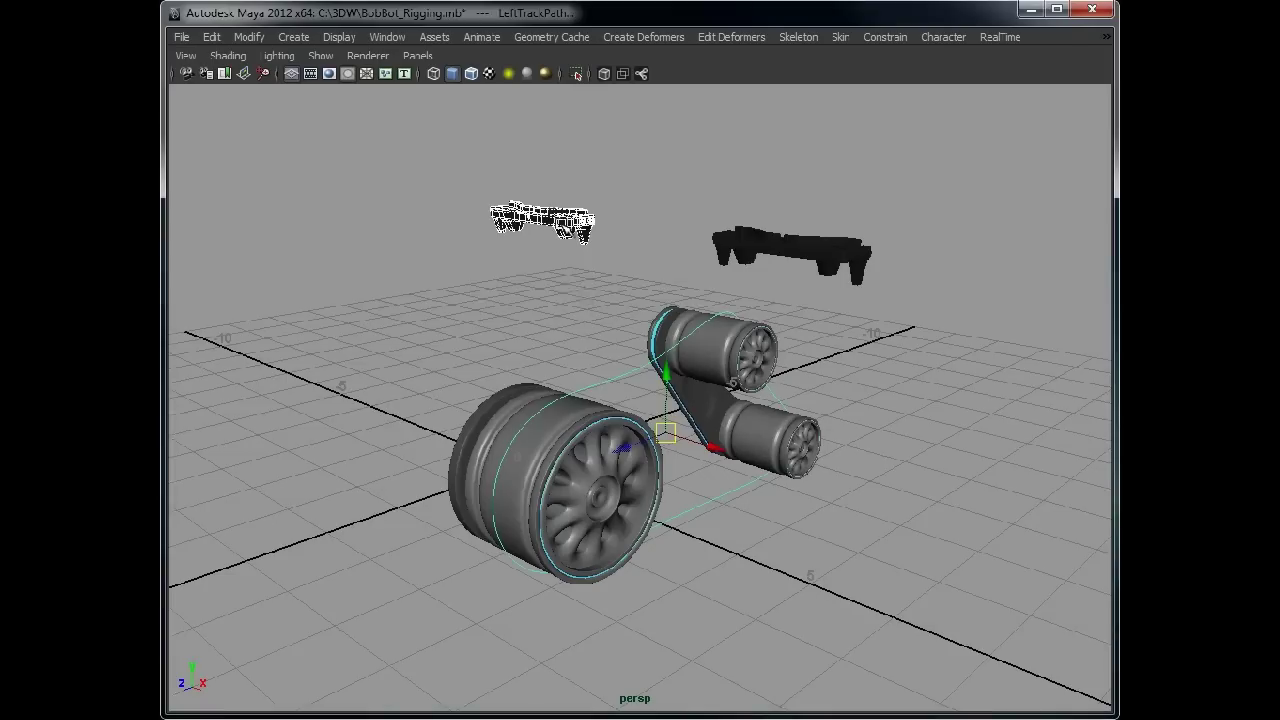
{"action": "key", "text": "space"}
- Bring up the Attach to Motion Path options, positioned off the model
{"action": "left_click", "coordinate": [292, 263]}
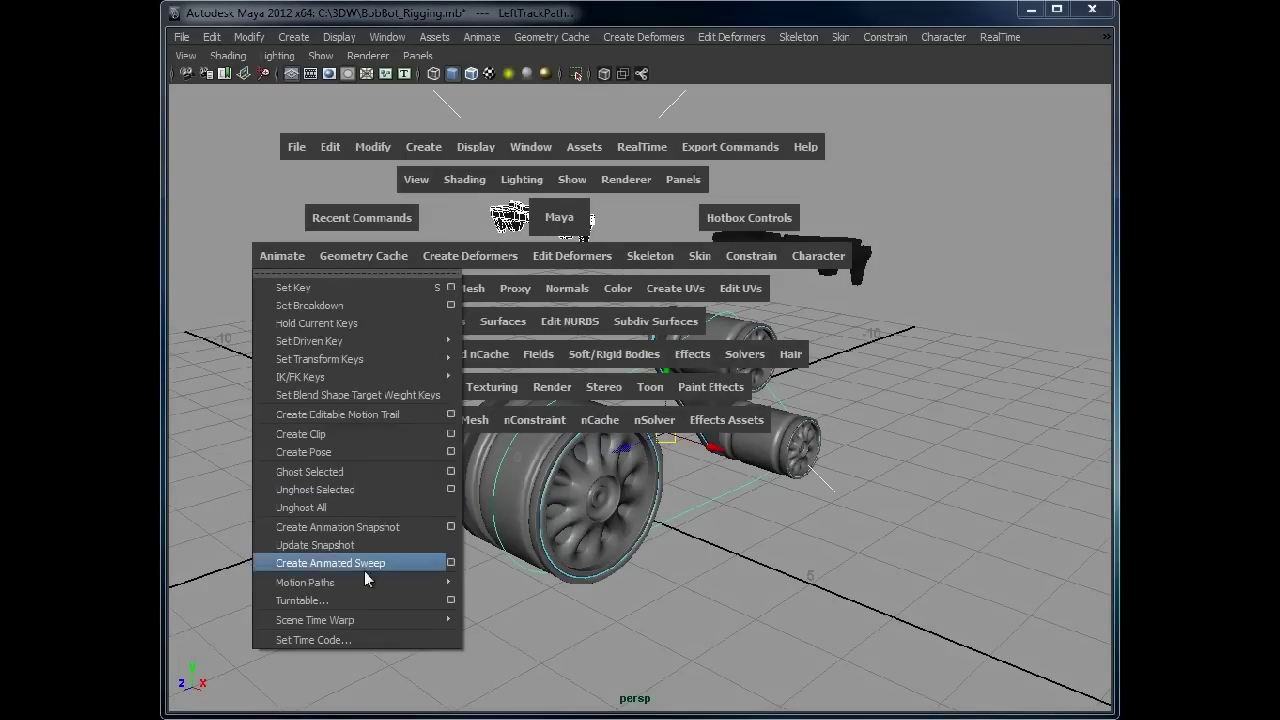
{"action": "mouse_move", "coordinate": [376, 582]}
{"action": "left_click", "coordinate": [594, 610]}
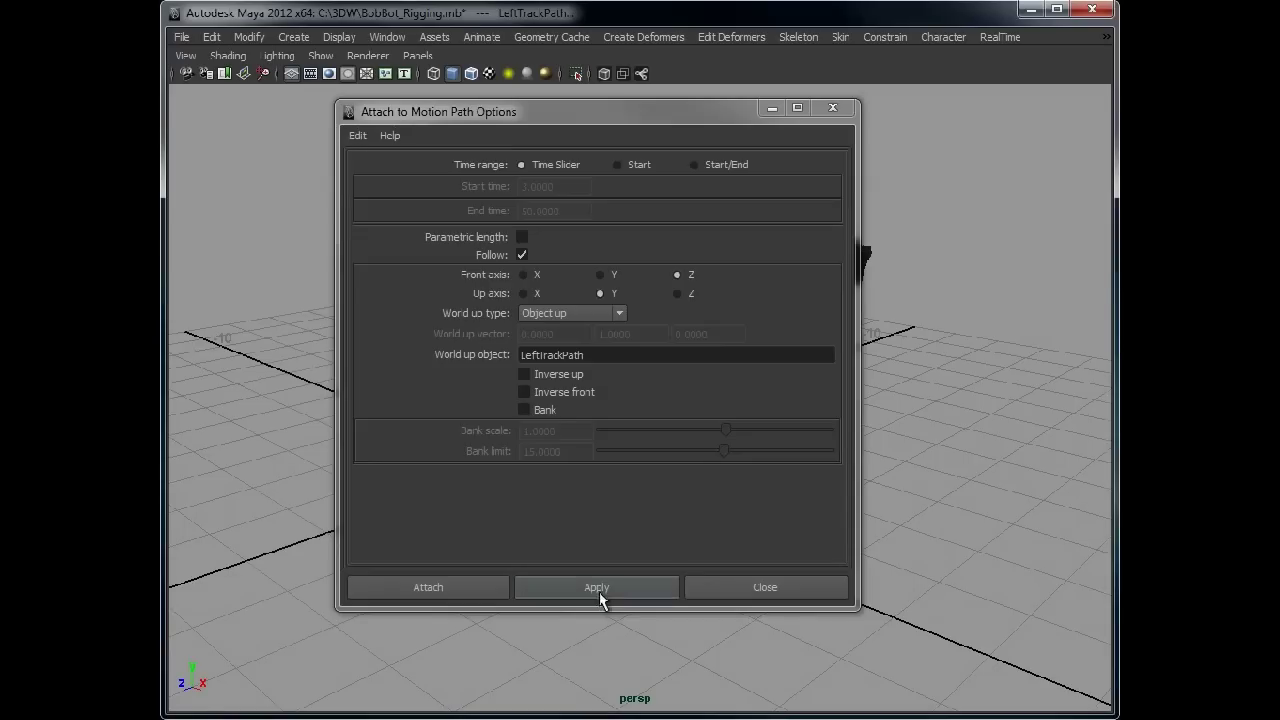
{"action": "left_click_drag", "start_coordinate": [700, 110], "coordinate": [918, 74]}
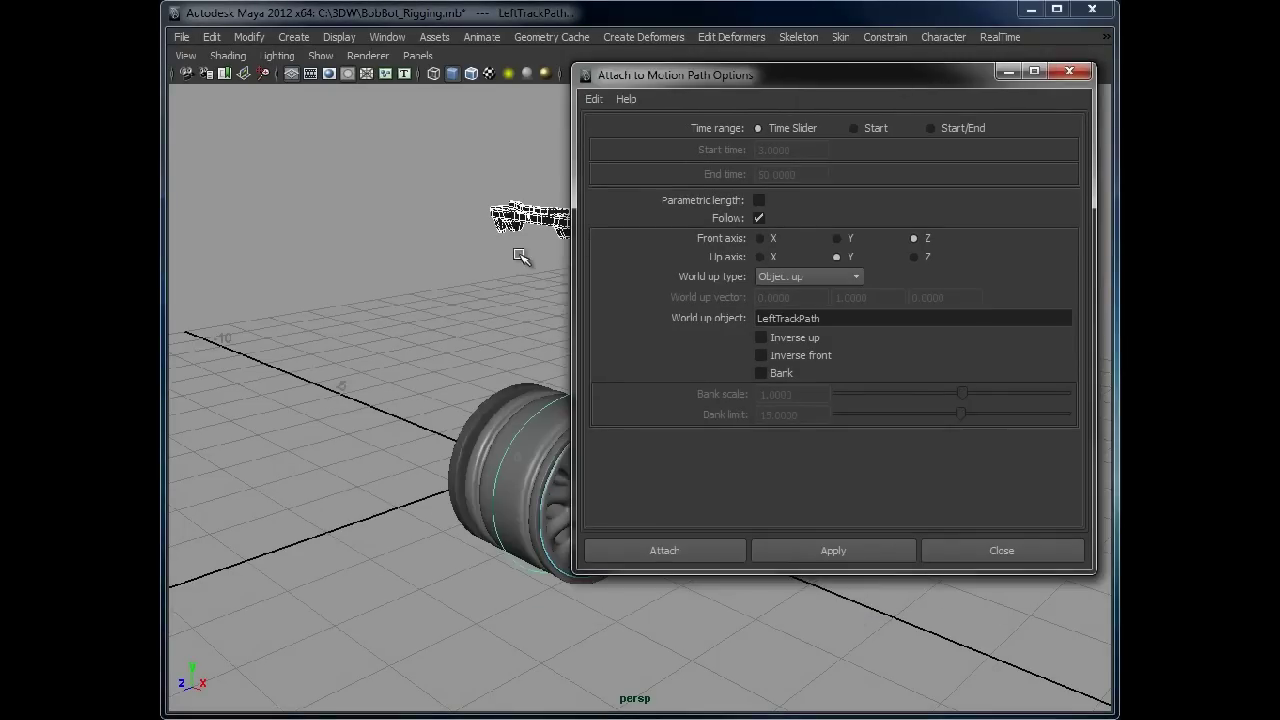
{"action": "left_click_drag", "start_coordinate": [523, 257], "coordinate": [426, 247], "text": "alt"}
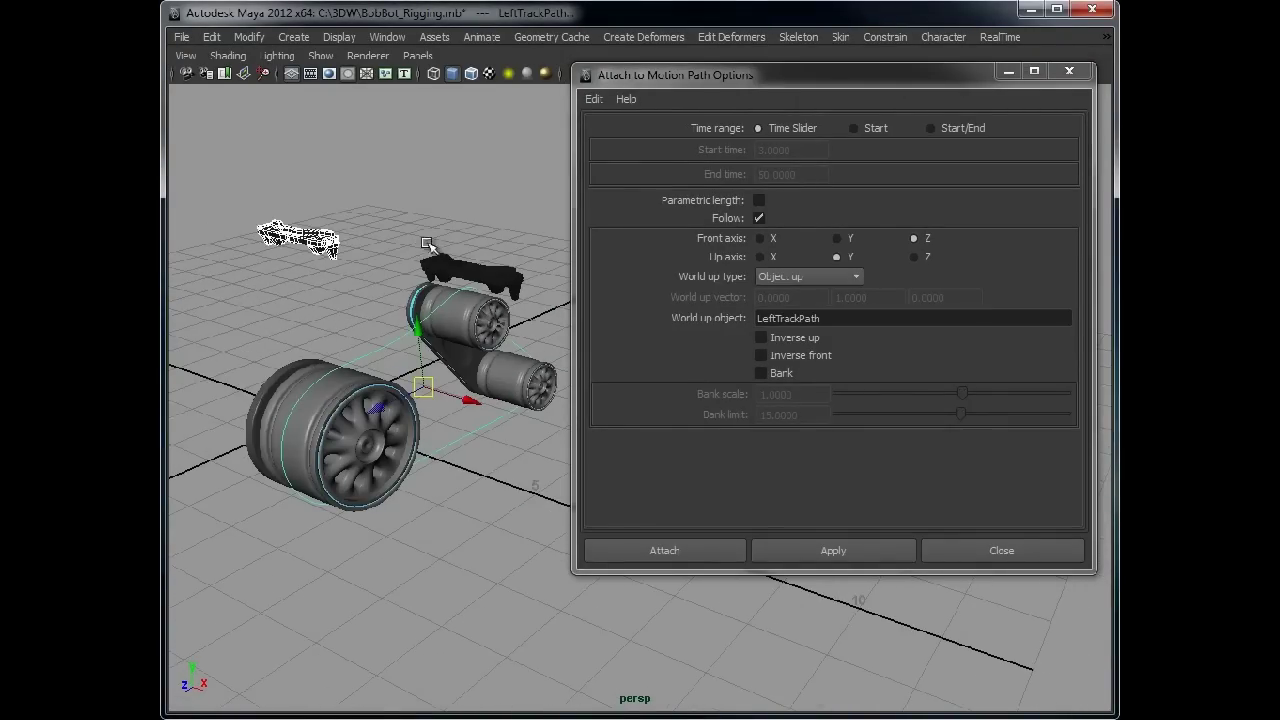
- Turn on Inverse up, attach LTread01 to the path, and clear the selection
{"action": "left_click", "coordinate": [806, 339]}
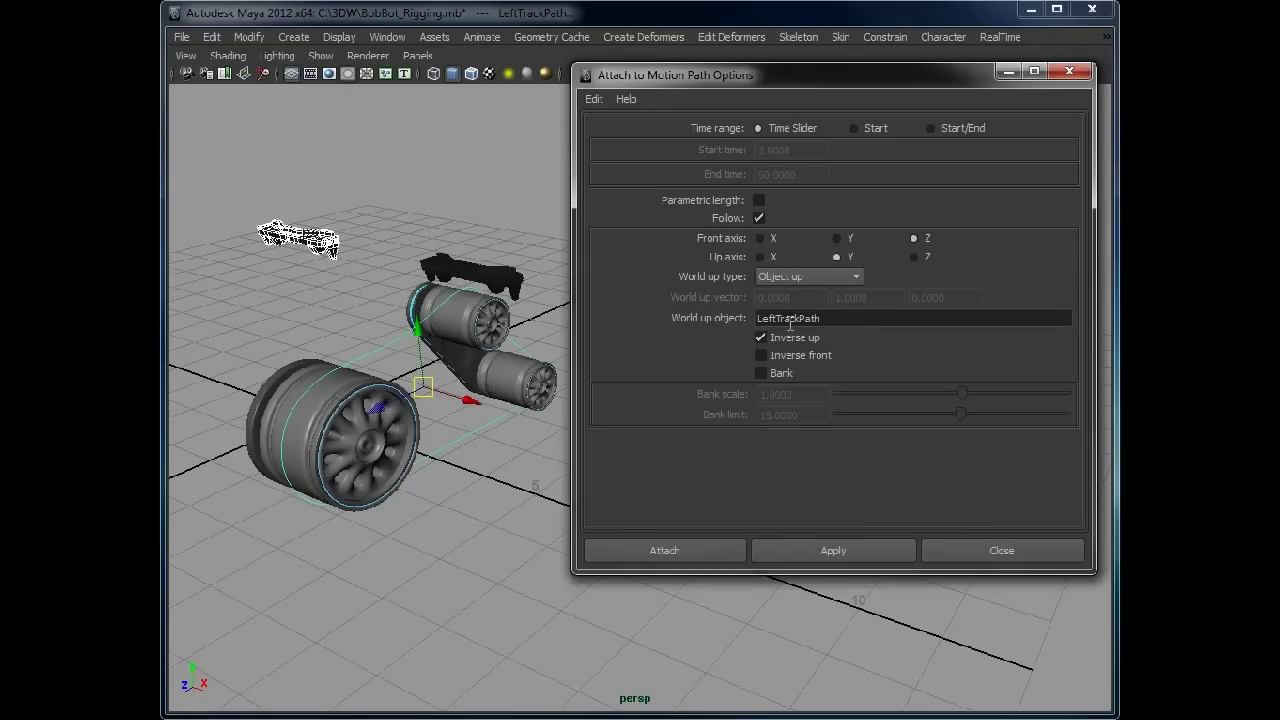
{"action": "left_click", "coordinate": [666, 551]}
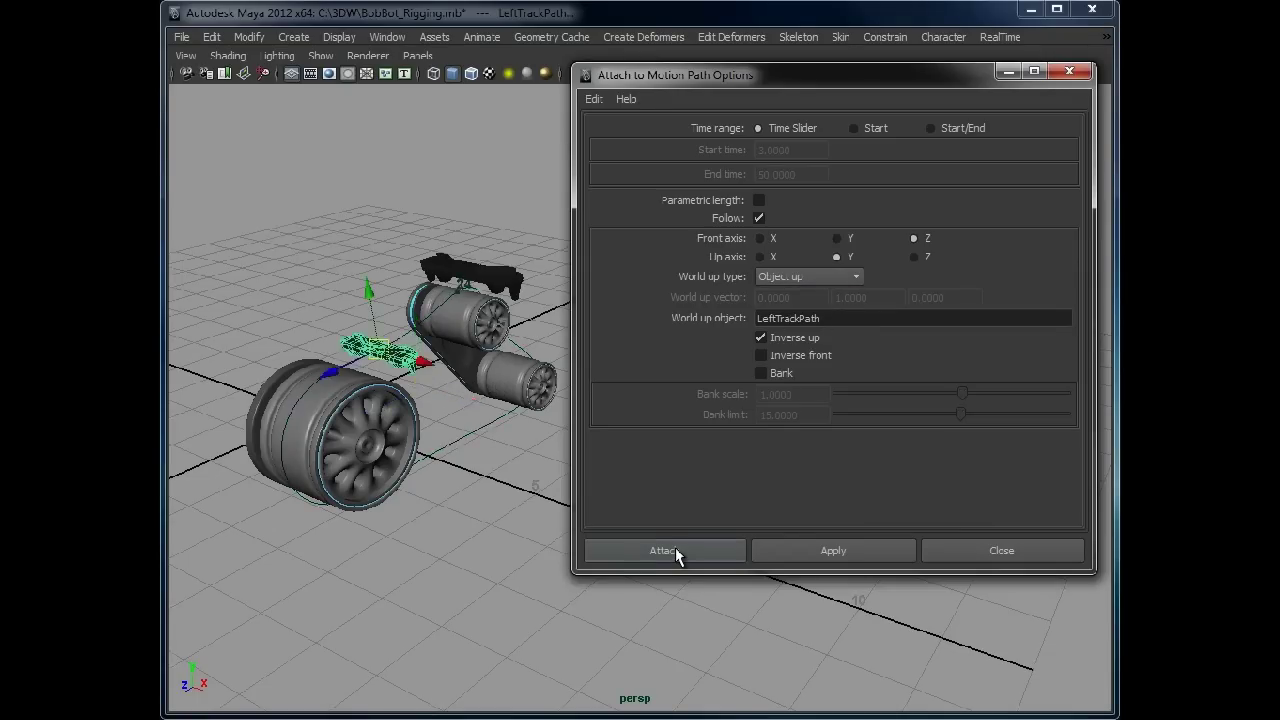
{"action": "left_click", "coordinate": [604, 410]}
{"action": "left_click_drag", "start_coordinate": [604, 410], "coordinate": [727, 391], "text": "alt"}
- Restore the interface and play the animation, stopping at frame 24
{"action": "key", "text": "ctrl+space"}
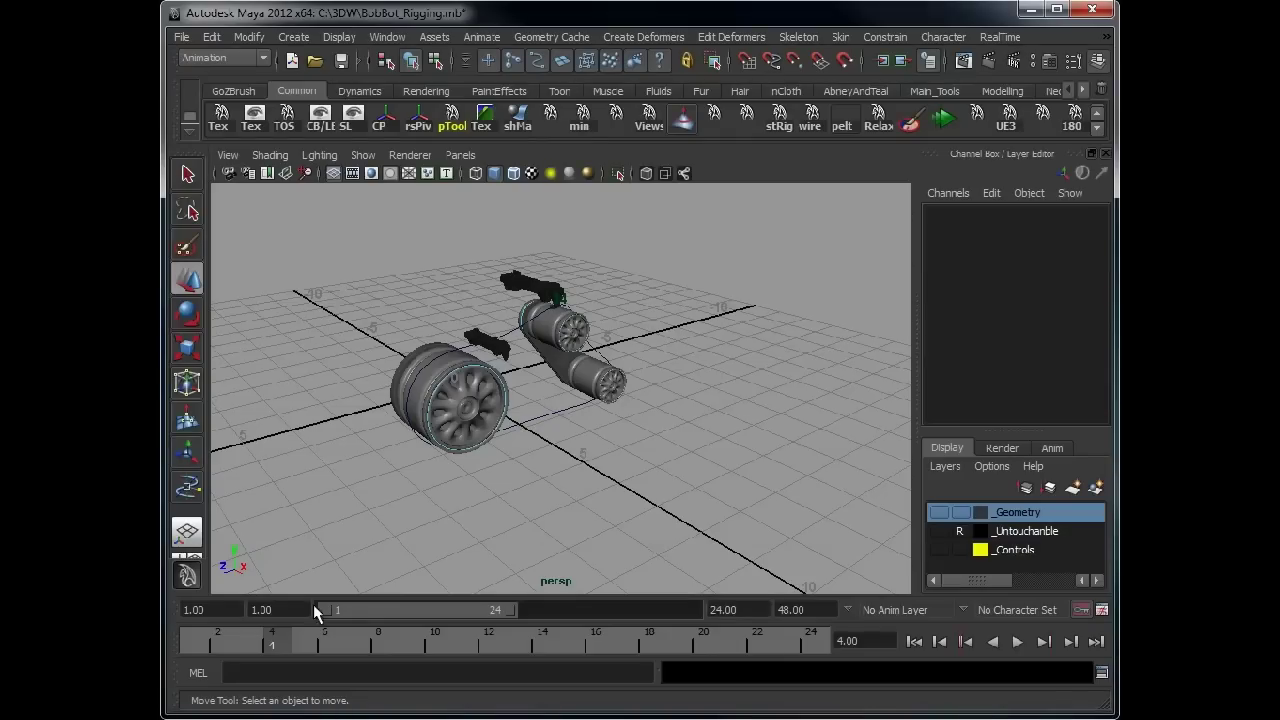
{"action": "key", "text": "alt+v"}
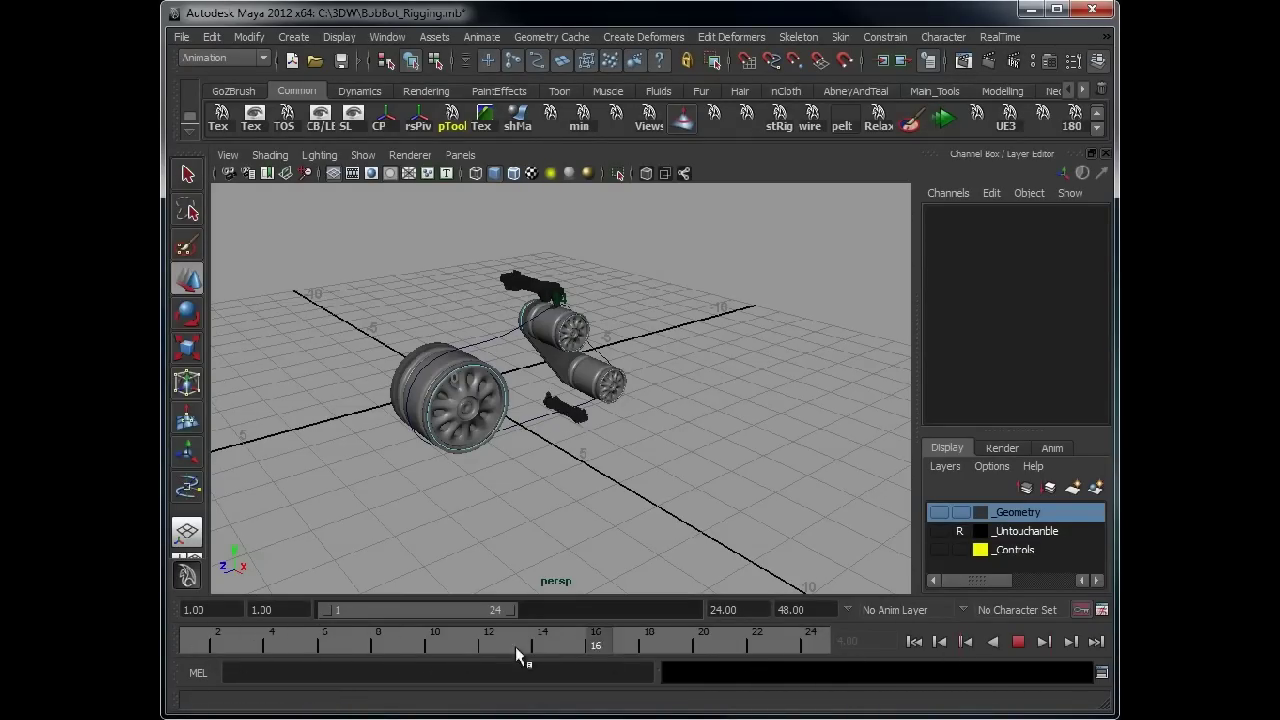
{"action": "left_click", "coordinate": [815, 645]}
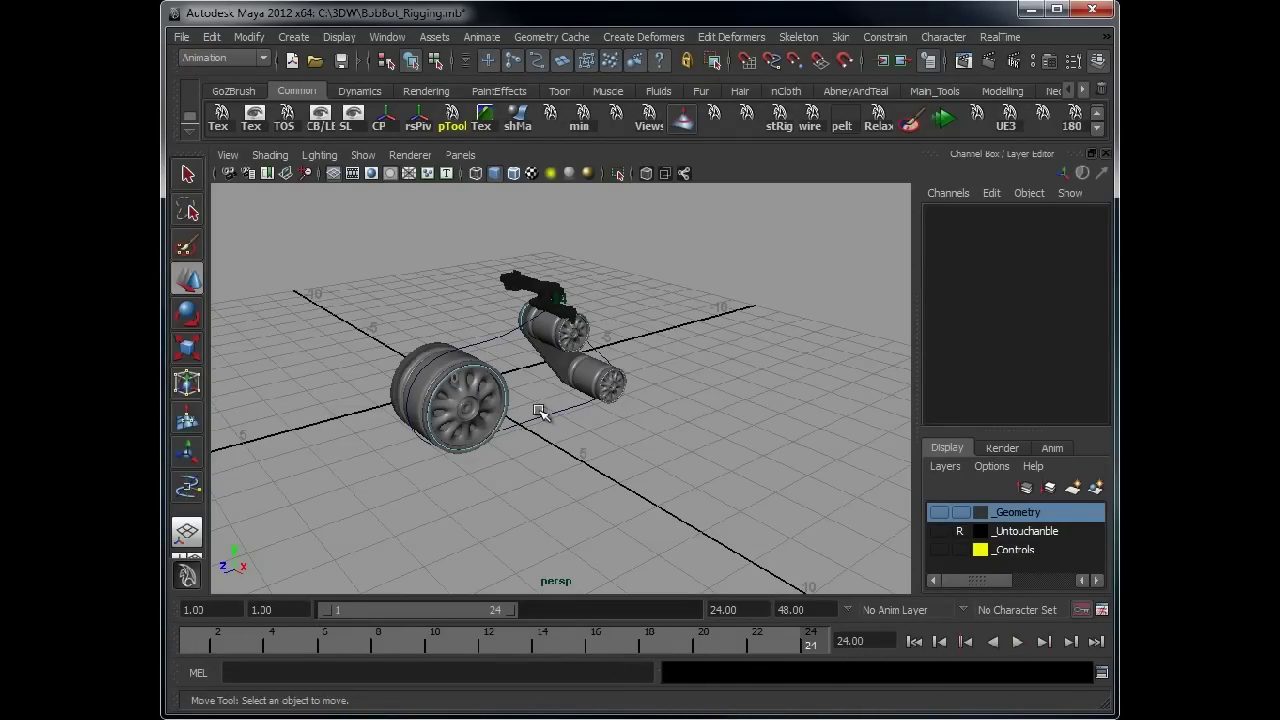
{"action": "right_click_drag", "start_coordinate": [537, 408], "coordinate": [620, 385], "text": "alt"}
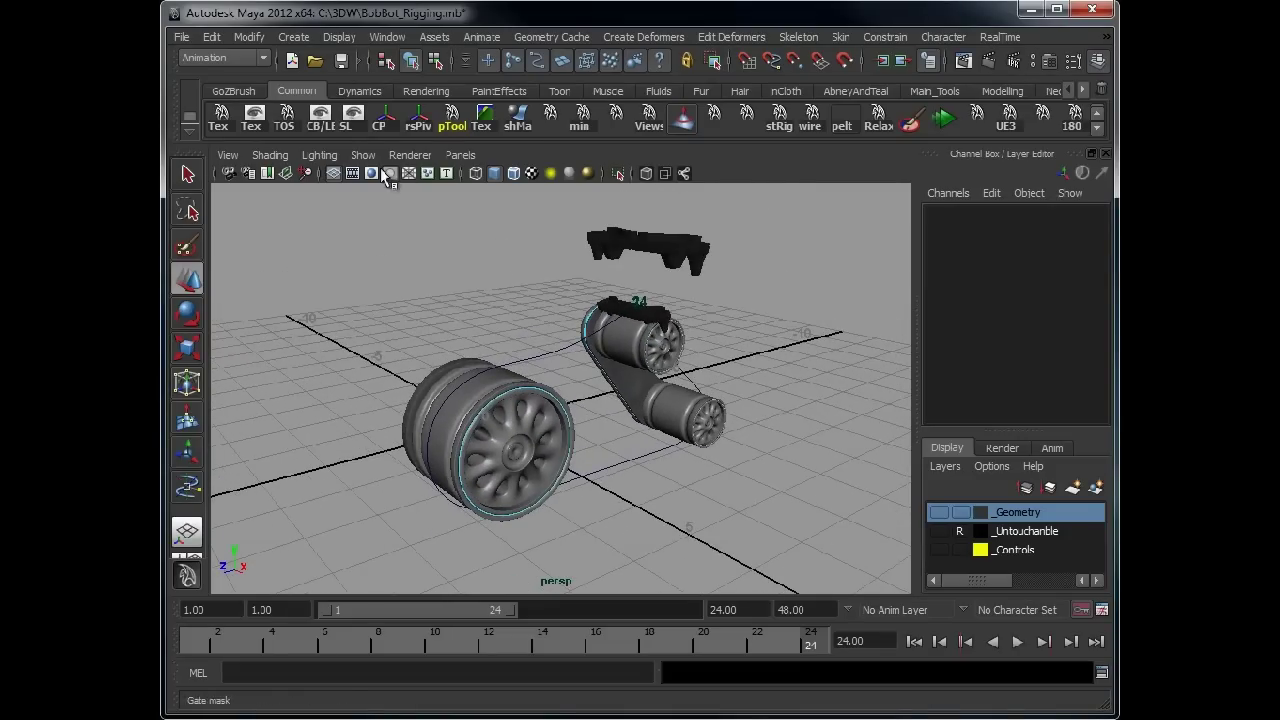
- Turn off the grid in the viewport's Show menu
{"action": "left_click", "coordinate": [363, 155]}
{"action": "left_click", "coordinate": [380, 710]}
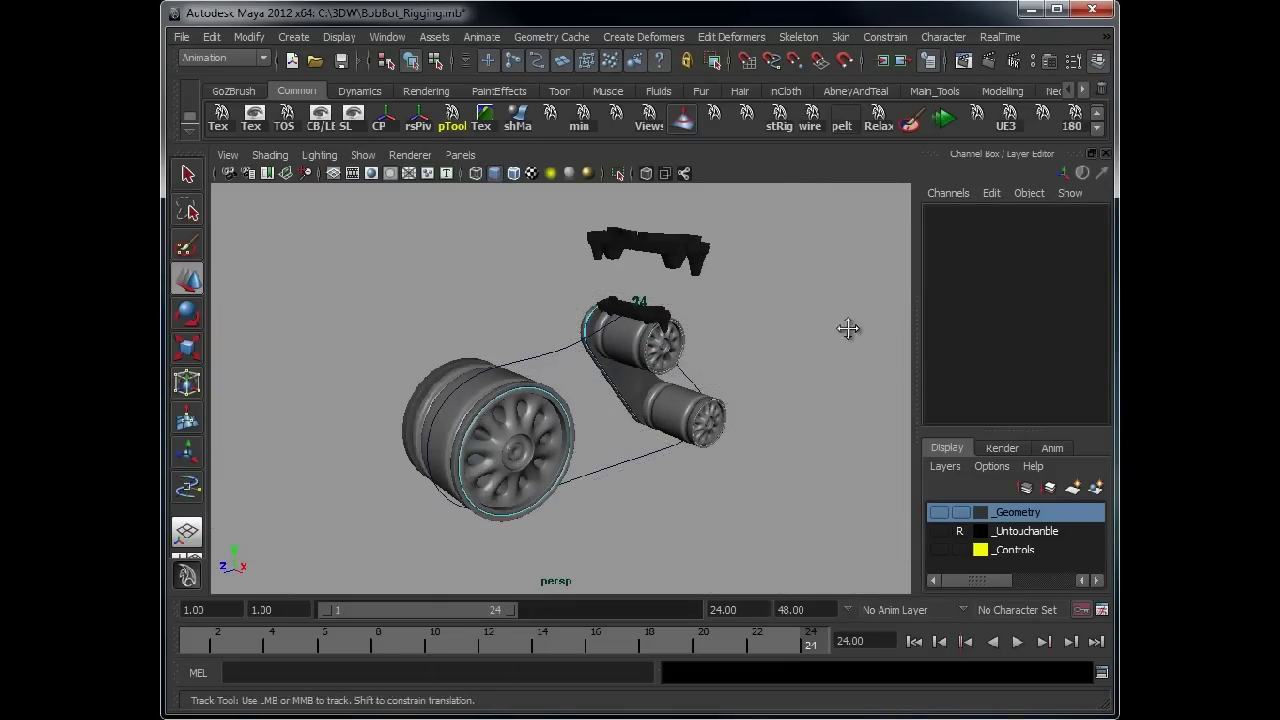
{"action": "right_click_drag", "start_coordinate": [848, 329], "coordinate": [771, 346], "text": "alt"}
- Hide the interface except the Time Slider and return to frame 1
{"action": "key", "text": "ctrl+space"}
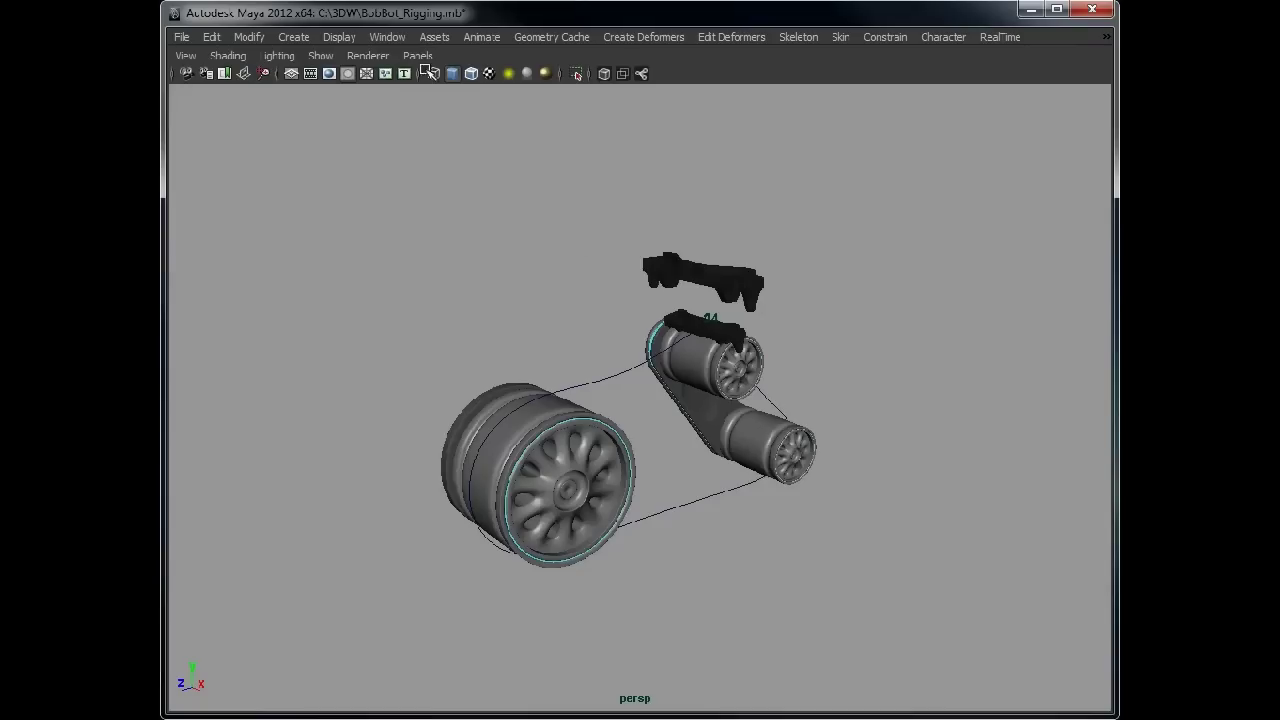
{"action": "left_click", "coordinate": [338, 38]}
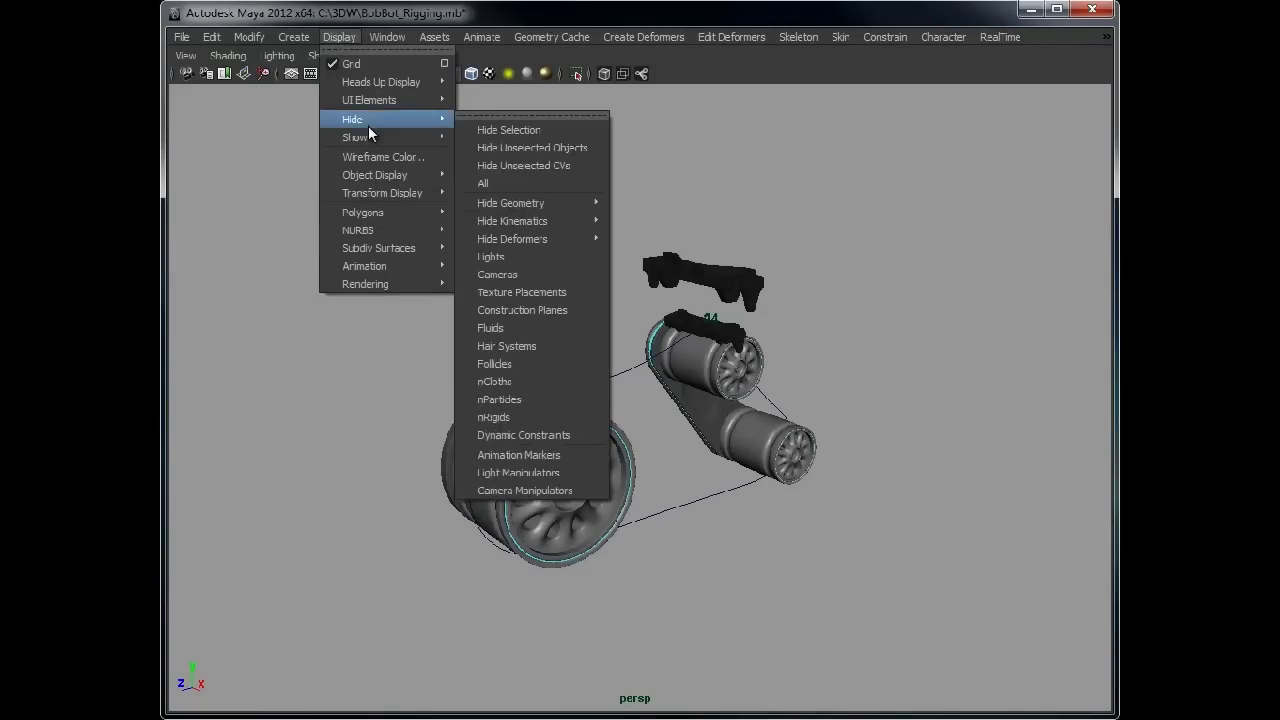
{"action": "mouse_move", "coordinate": [370, 102]}
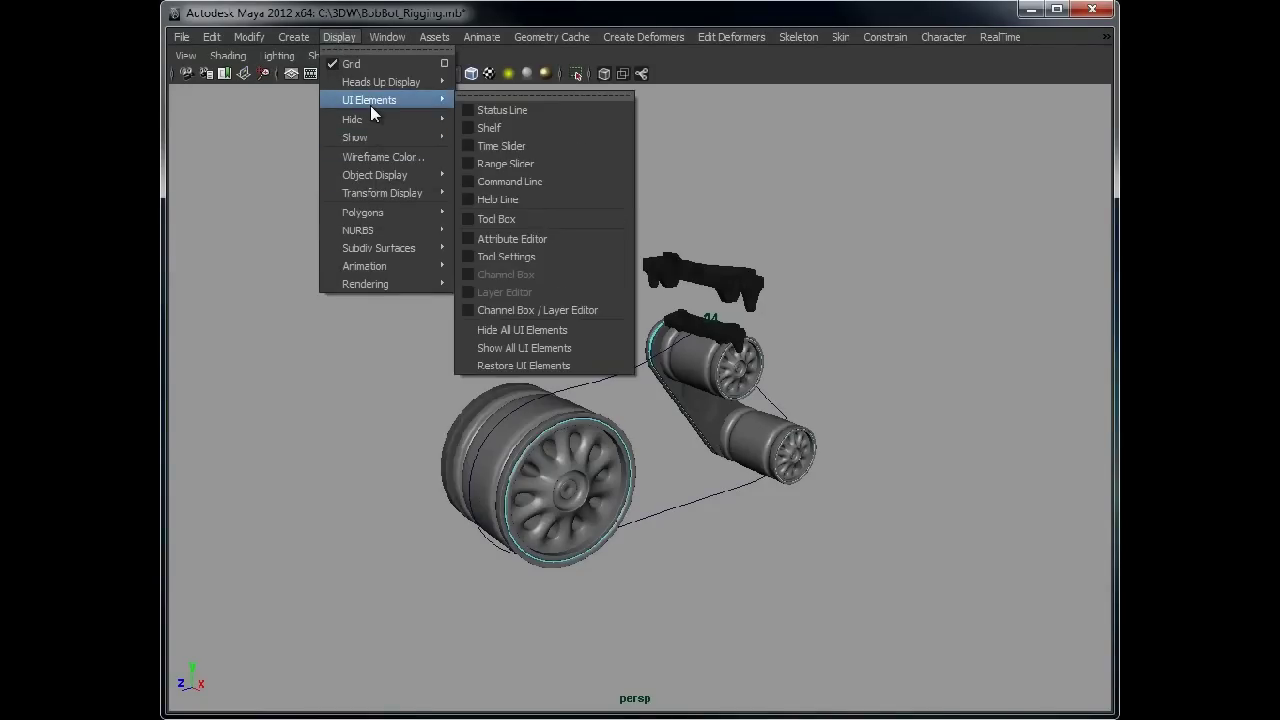
{"action": "left_click", "coordinate": [505, 148]}
{"action": "mouse_move", "coordinate": [799, 450]}
{"action": "left_mouse_down", "text": "alt"}
{"action": "mouse_move", "coordinate": [775, 435]}
{"action": "mouse_move", "coordinate": [810, 436]}
{"action": "left_mouse_up", "text": "alt"}
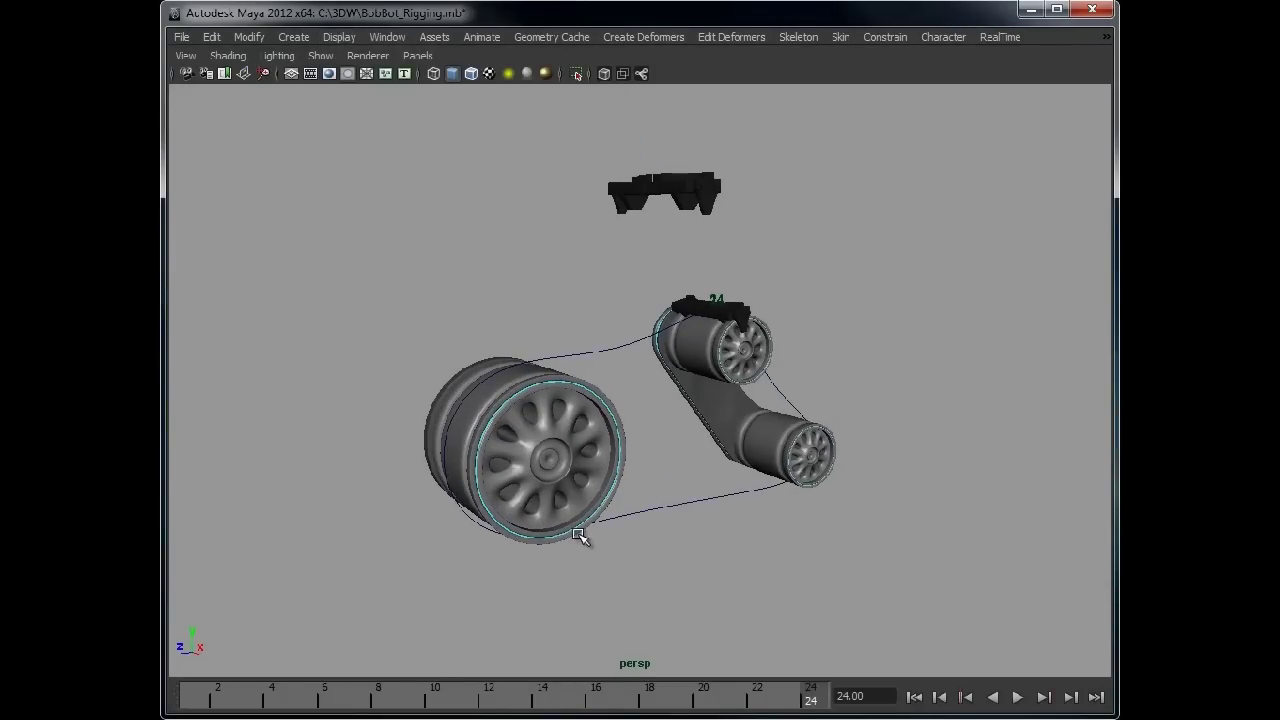
{"action": "left_click", "coordinate": [195, 700]}
- Scrub from frame 1 through 24 twice, watching LTread01 circle LeftTrackPath
{"action": "mouse_move", "coordinate": [195, 700]}
{"action": "left_mouse_down"}
{"action": "mouse_move", "coordinate": [866, 708]}
{"action": "mouse_move", "coordinate": [173, 708]}
{"action": "mouse_move", "coordinate": [270, 708]}
{"action": "left_mouse_up"}
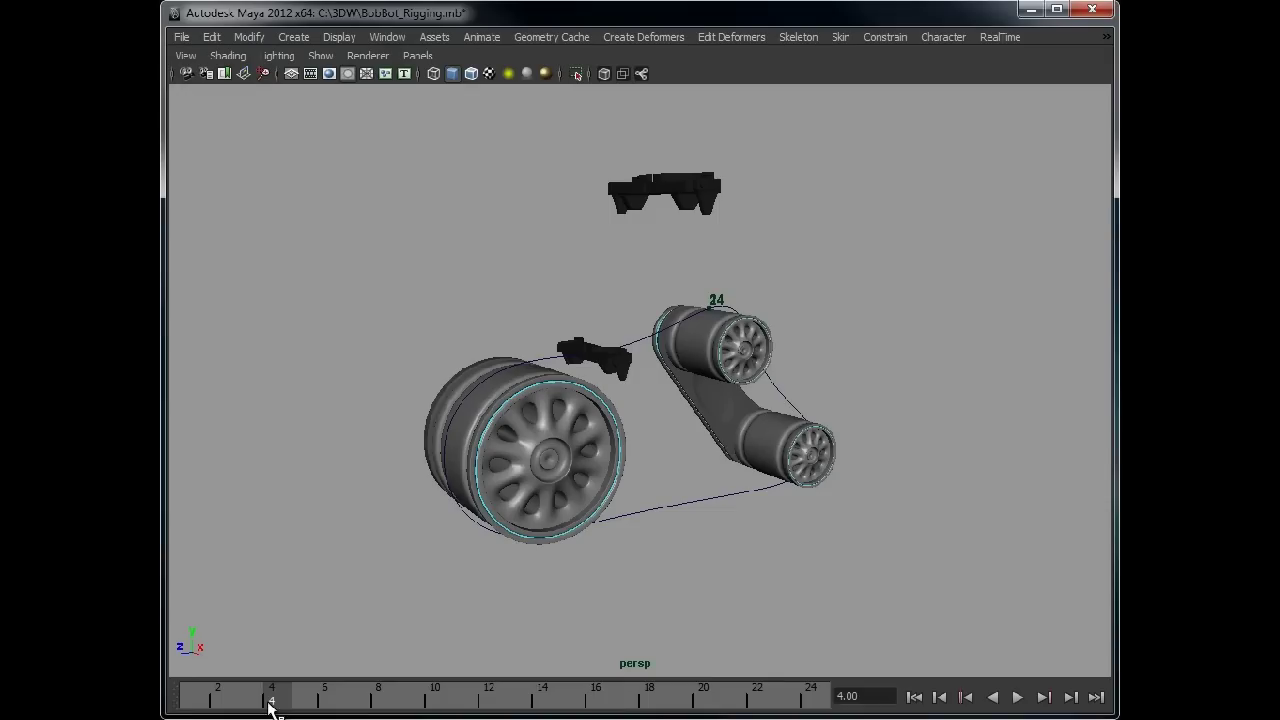
{"action": "left_click", "coordinate": [200, 705]}
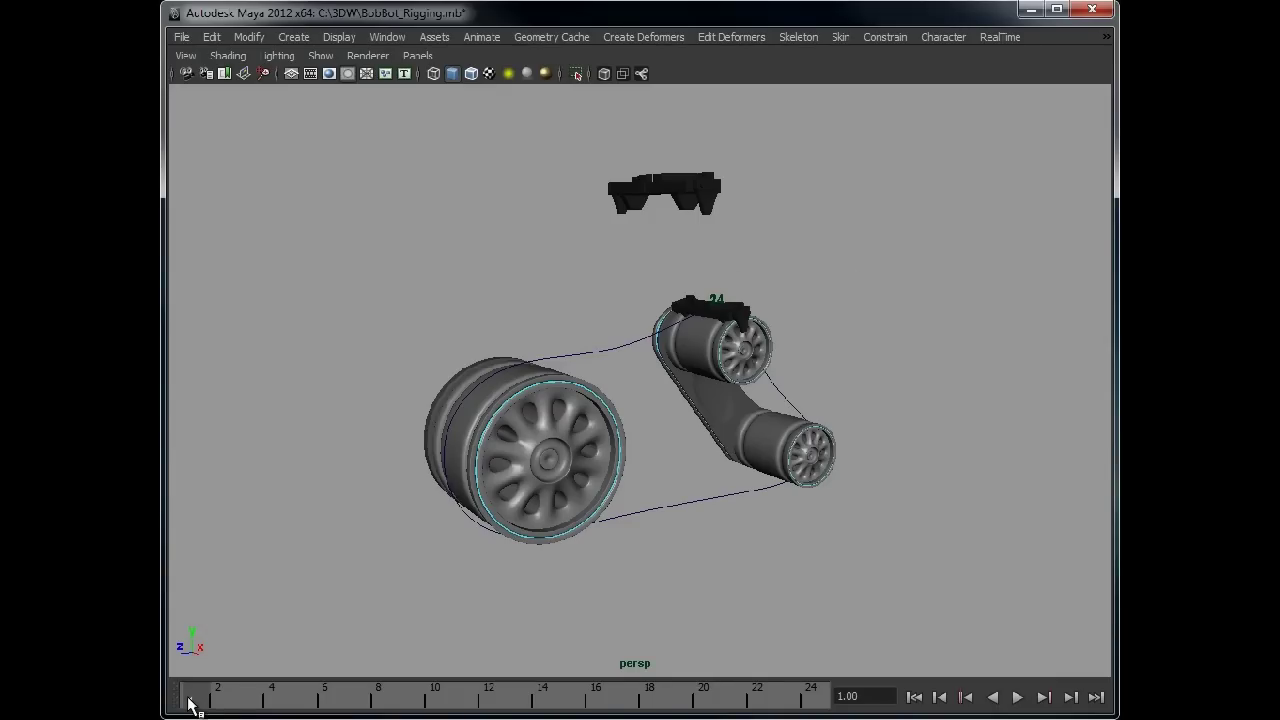
{"action": "left_click_drag", "start_coordinate": [195, 705], "coordinate": [820, 705]}
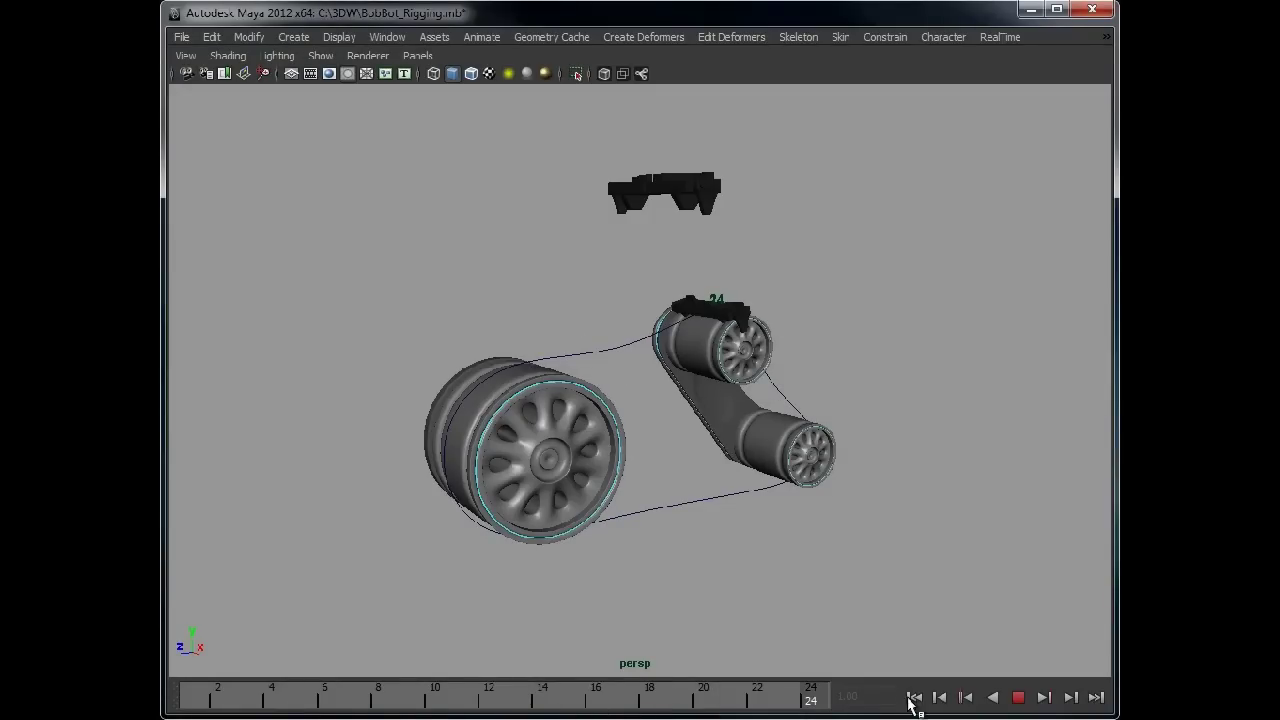
{"action": "left_click_drag", "start_coordinate": [924, 703], "coordinate": [806, 703]}
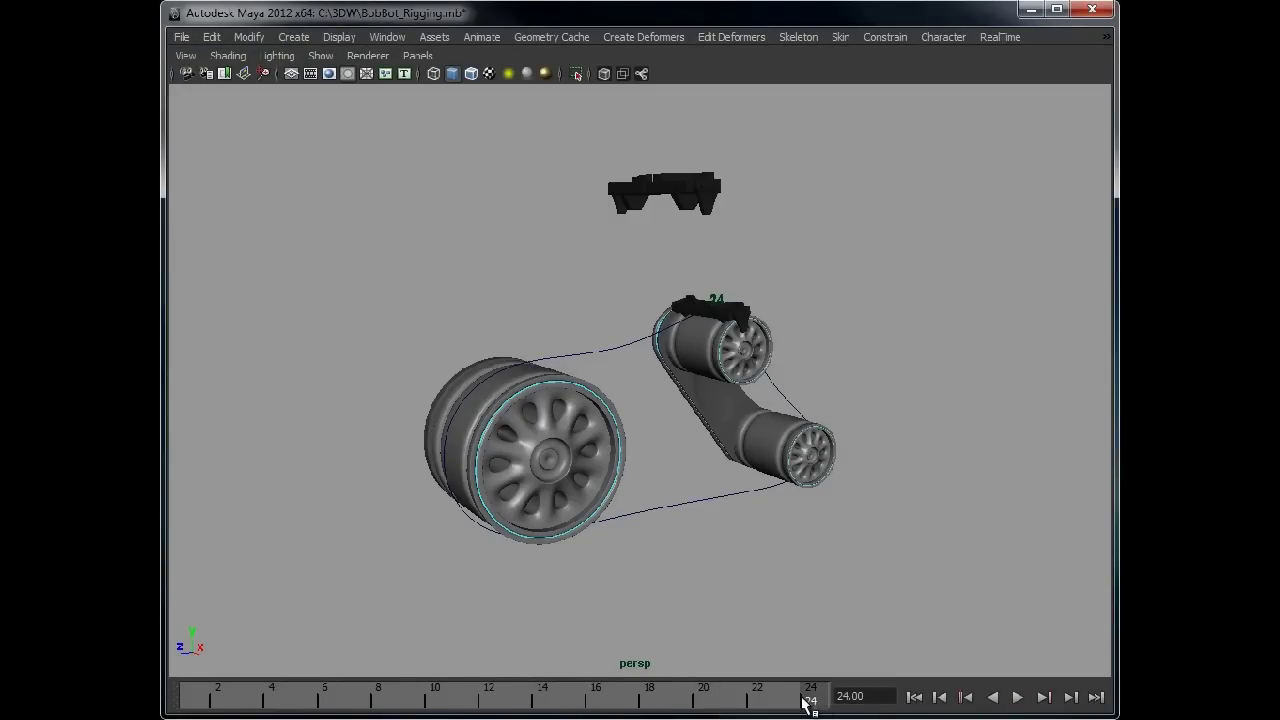
{"action": "left_click_drag", "start_coordinate": [197, 706], "coordinate": [820, 705]}
- Restore the full interface layout and close Tool Settings to widen the viewport
{"action": "left_click", "coordinate": [387, 40]}
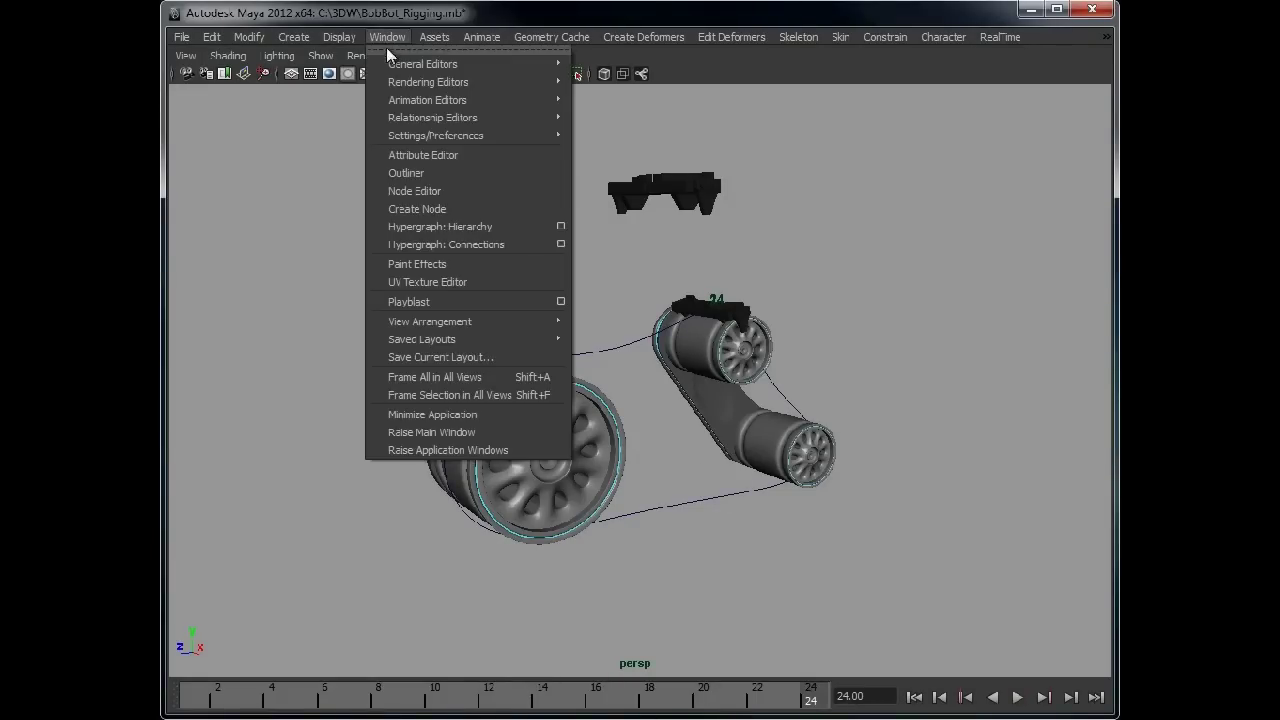
{"action": "mouse_move", "coordinate": [450, 100]}
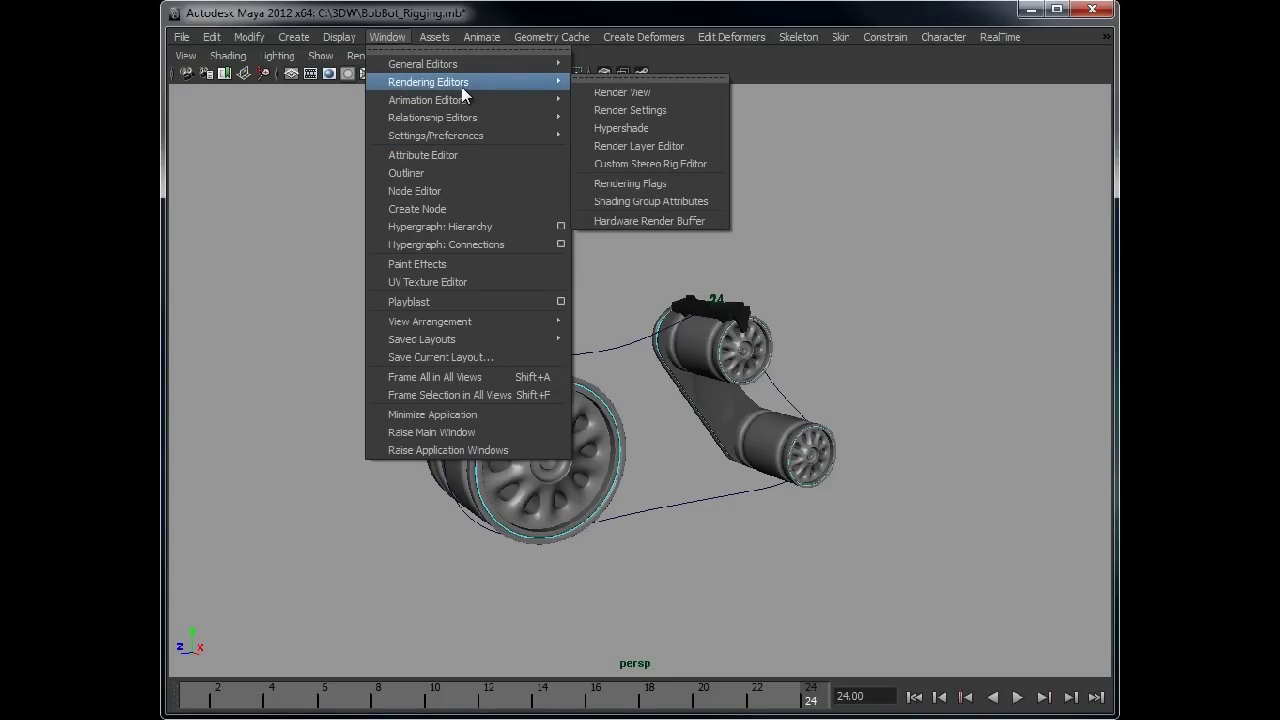
{"action": "mouse_move", "coordinate": [339, 37]}
{"action": "mouse_move", "coordinate": [402, 100]}
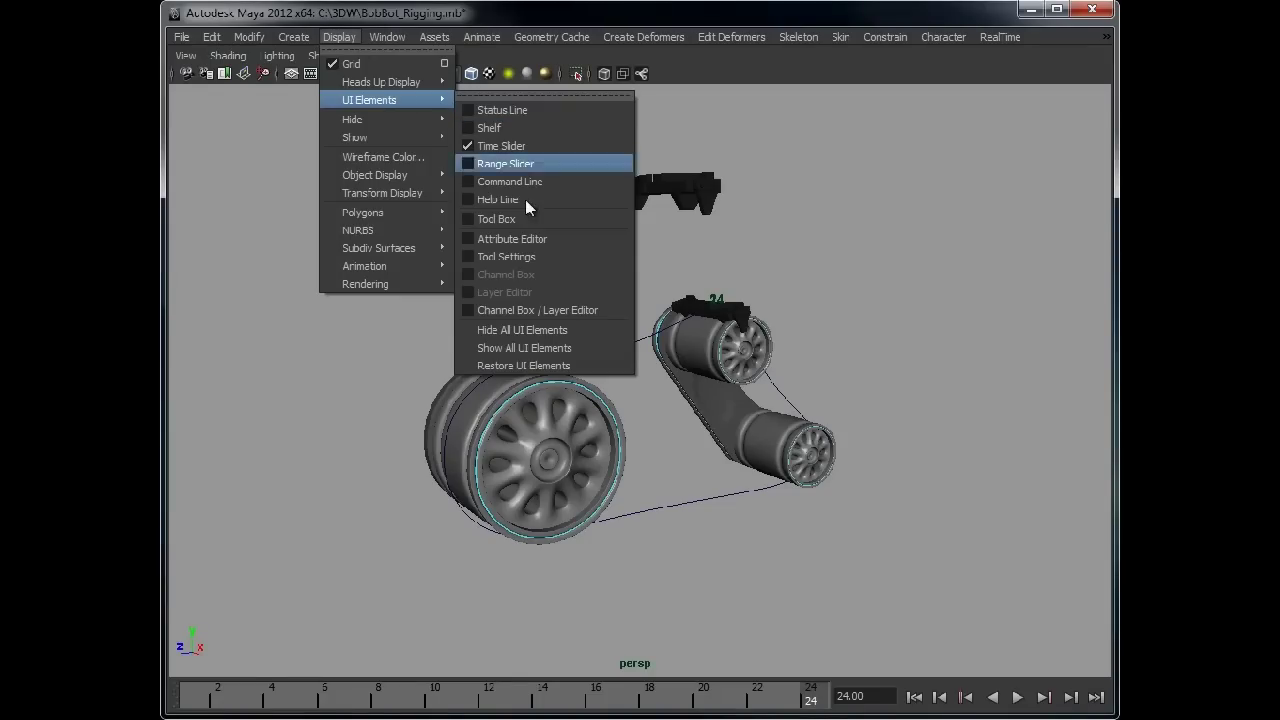
{"action": "left_click", "coordinate": [540, 364]}
{"action": "left_click", "coordinate": [619, 154]}
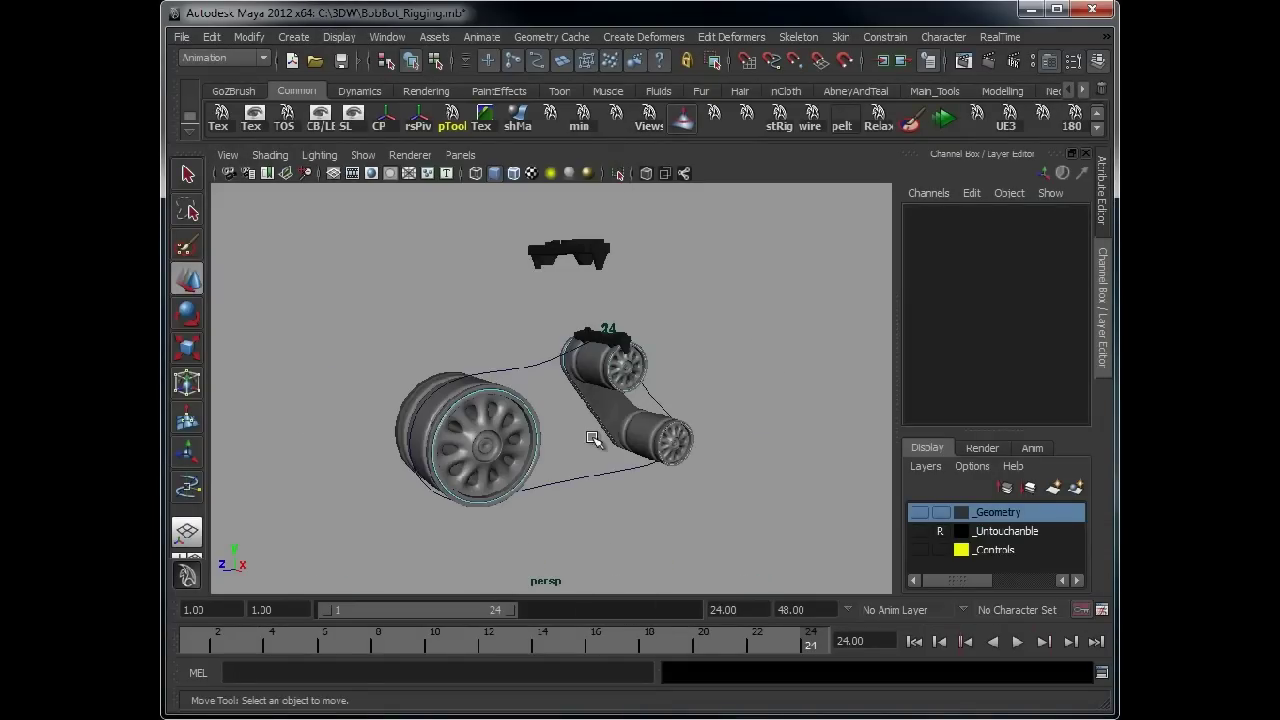
{"action": "left_click_drag", "start_coordinate": [552, 399], "coordinate": [596, 398], "text": "alt"}
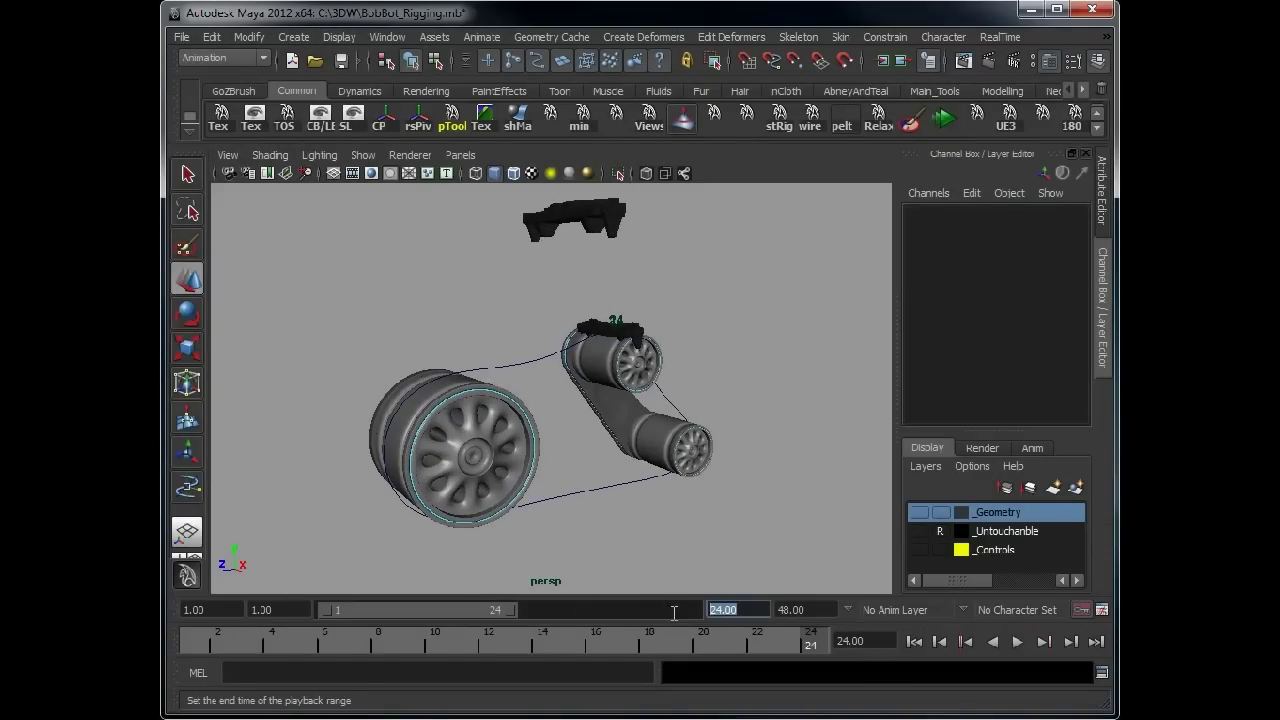
- Extend the playback end to frame 48, play, stop at frame 37, and select LeftTrackPath
{"action": "left_click_drag", "start_coordinate": [514, 612], "coordinate": [710, 620]}
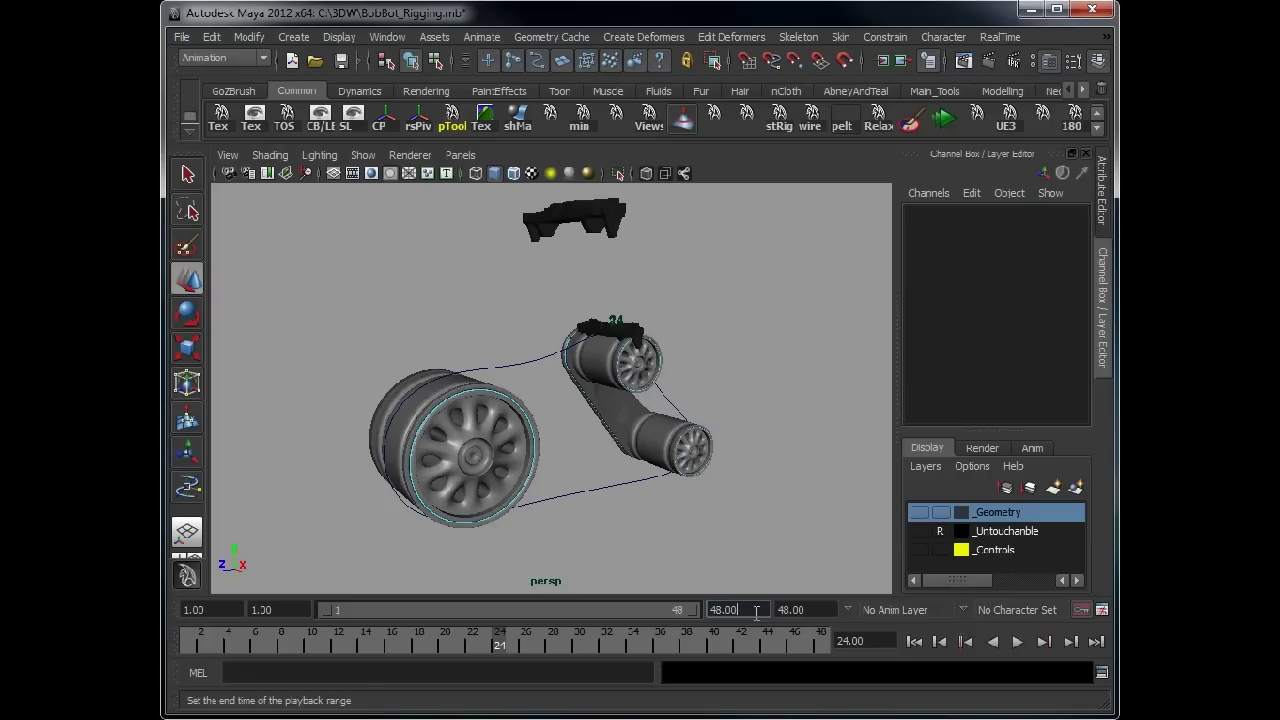
{"action": "left_click", "coordinate": [194, 646]}
{"action": "key", "text": "alt+v"}
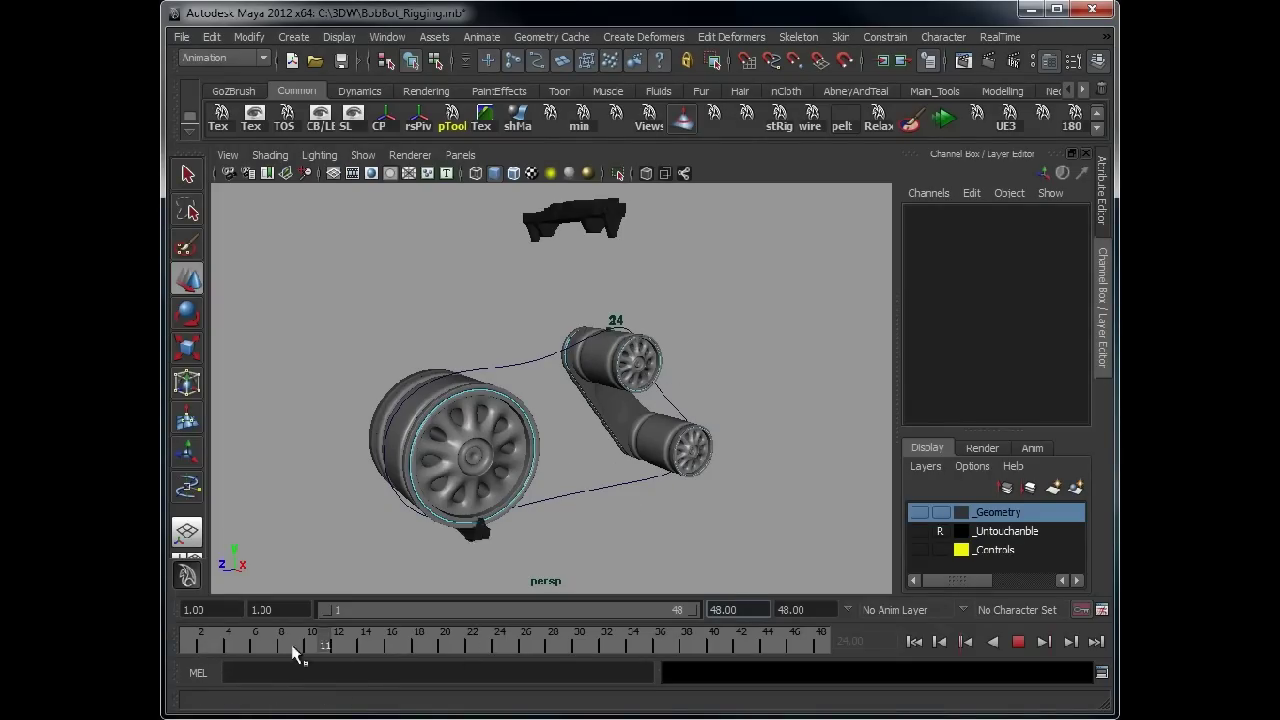
{"action": "left_click_drag", "start_coordinate": [632, 645], "coordinate": [675, 648]}
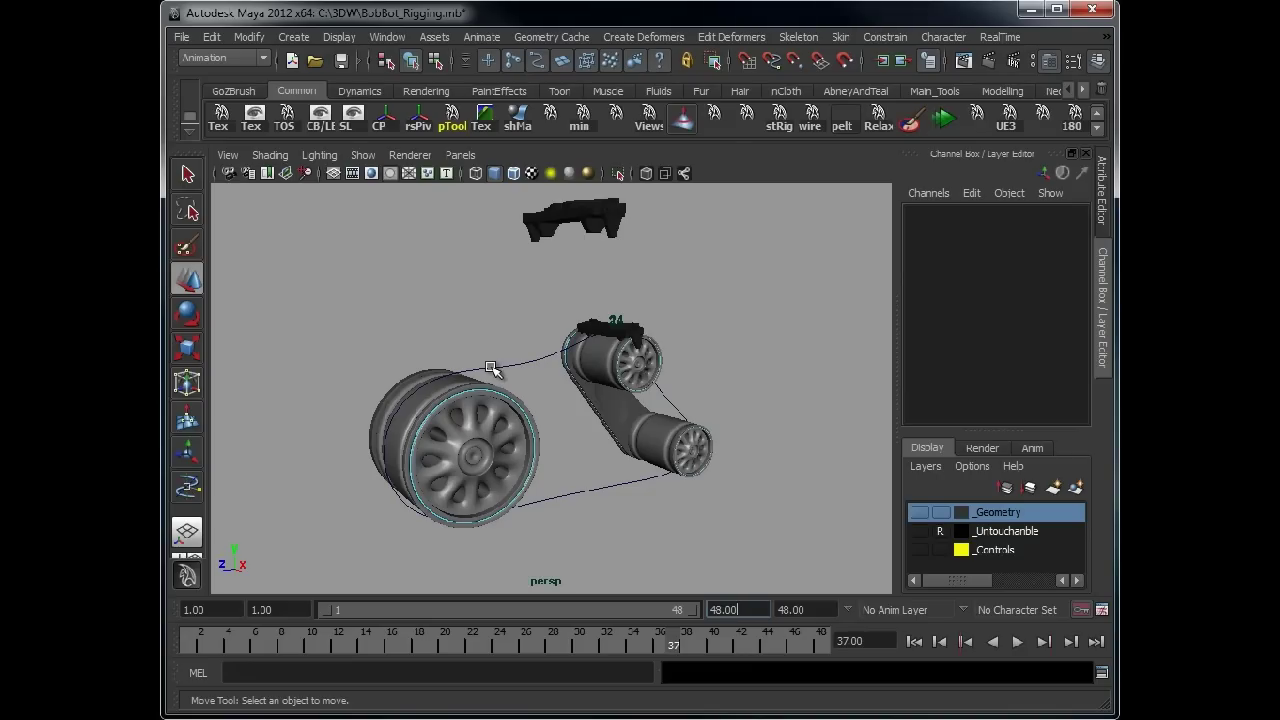
{"action": "left_click", "coordinate": [497, 366]}
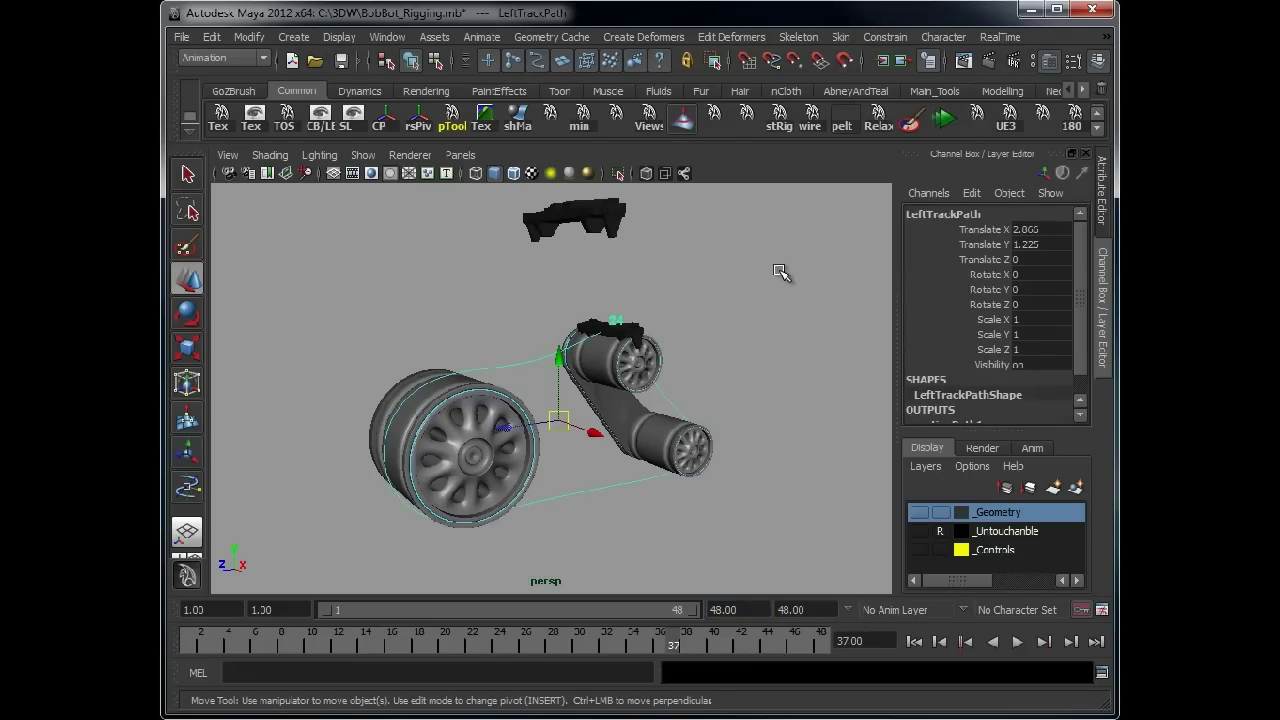
- Play and scrub the animation while watching motionPath1's U Value in the Attribute Editor
{"action": "key", "text": "ctrl+a"}
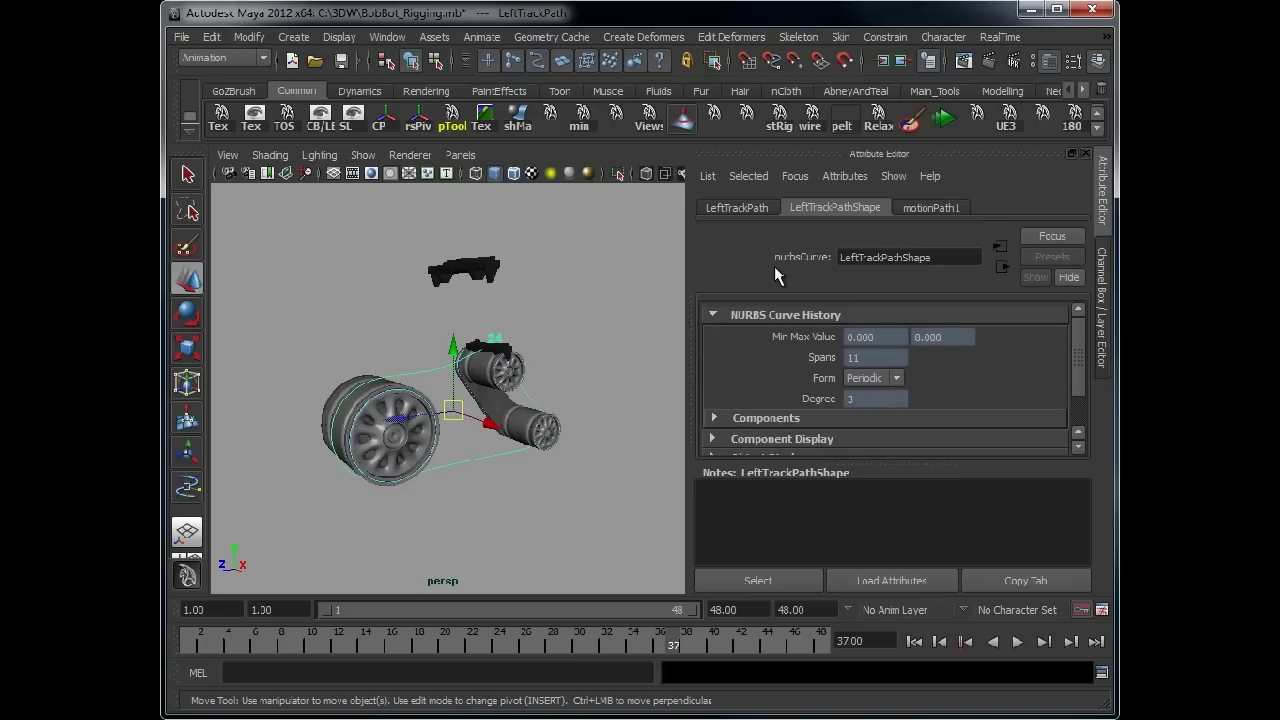
{"action": "left_click", "coordinate": [925, 210]}
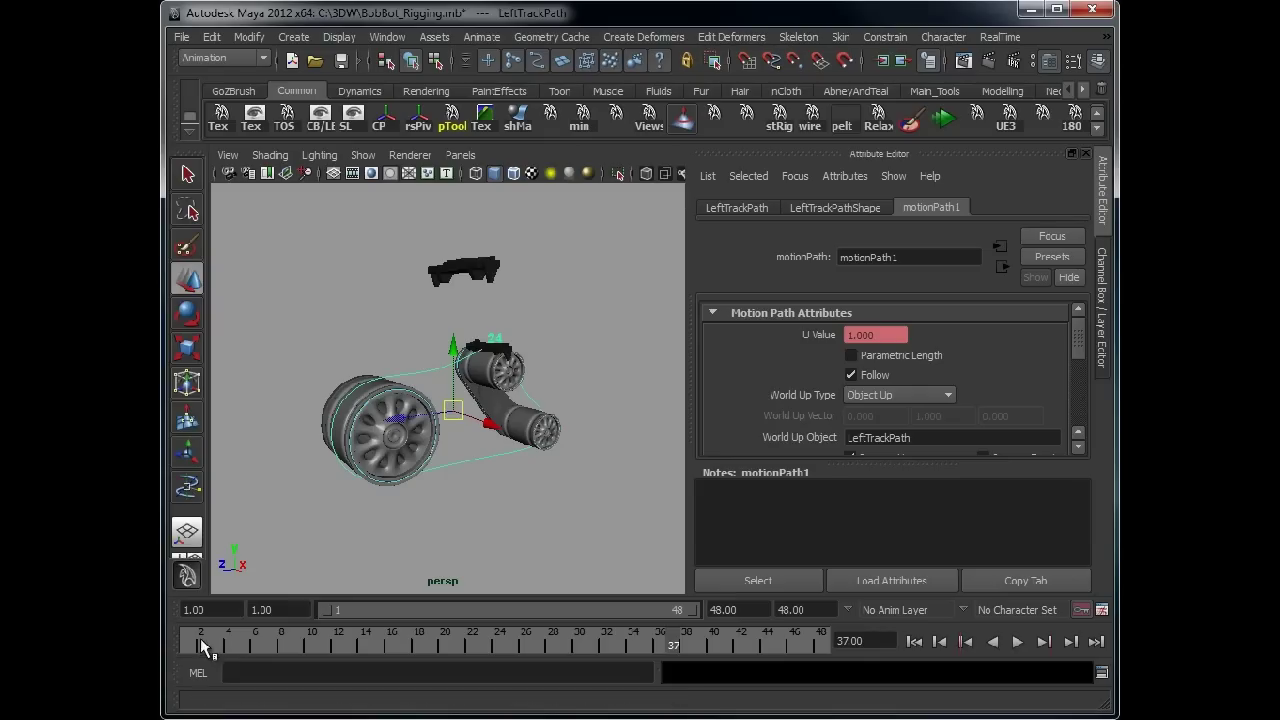
{"action": "key", "text": "alt+v"}
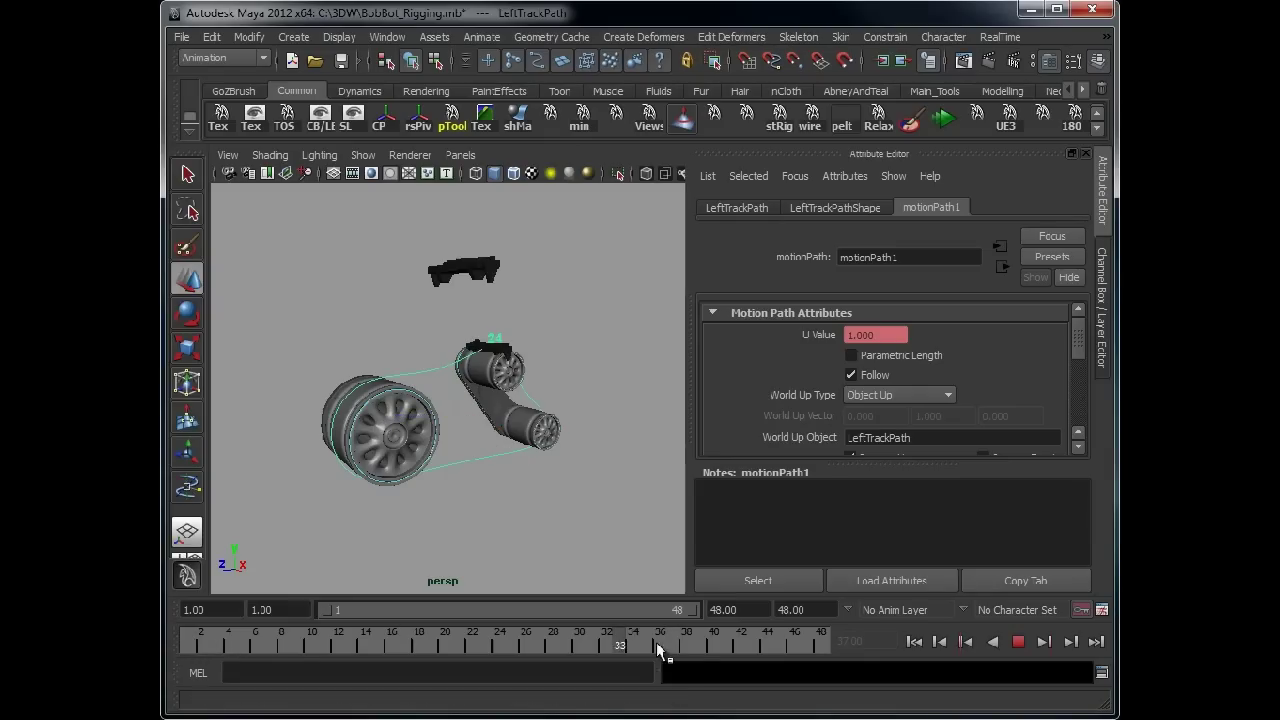
{"action": "left_click_drag", "start_coordinate": [565, 652], "coordinate": [640, 652]}
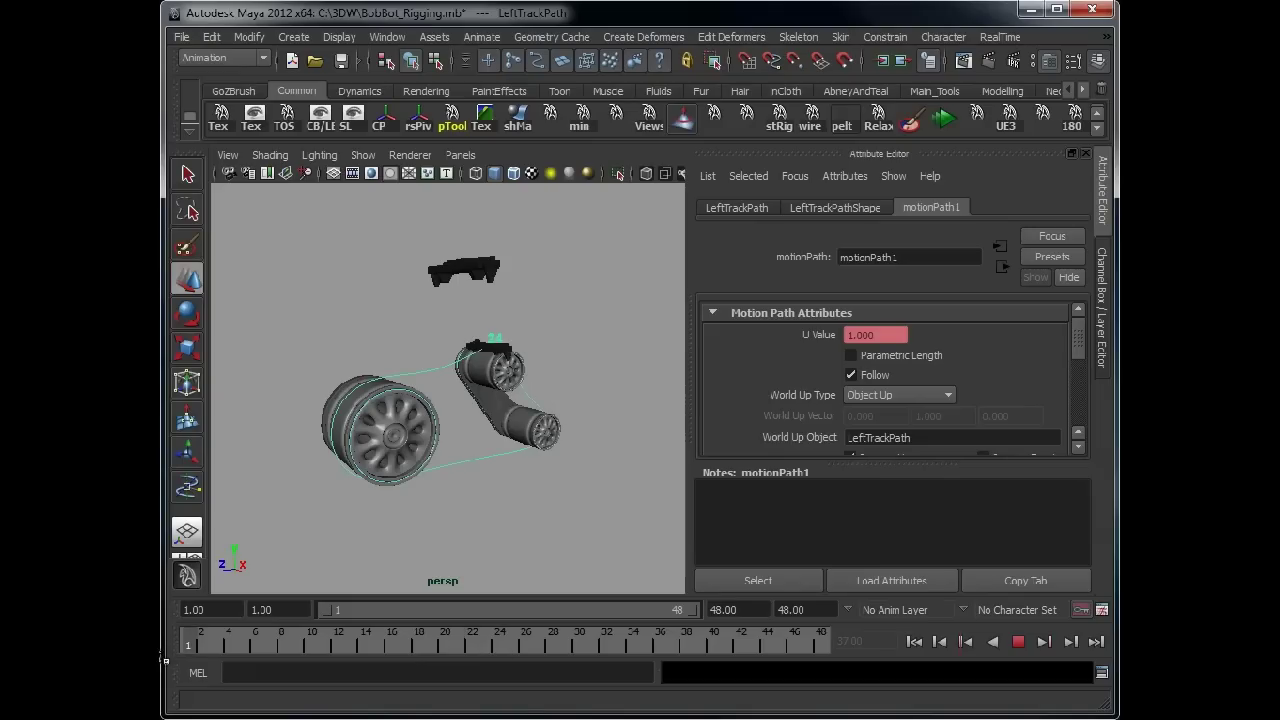
- Stop playback, return to frame 1, and switch back to the Channel Box
{"action": "key", "text": "alt+v"}
{"action": "key", "text": "alt+shift+v"}
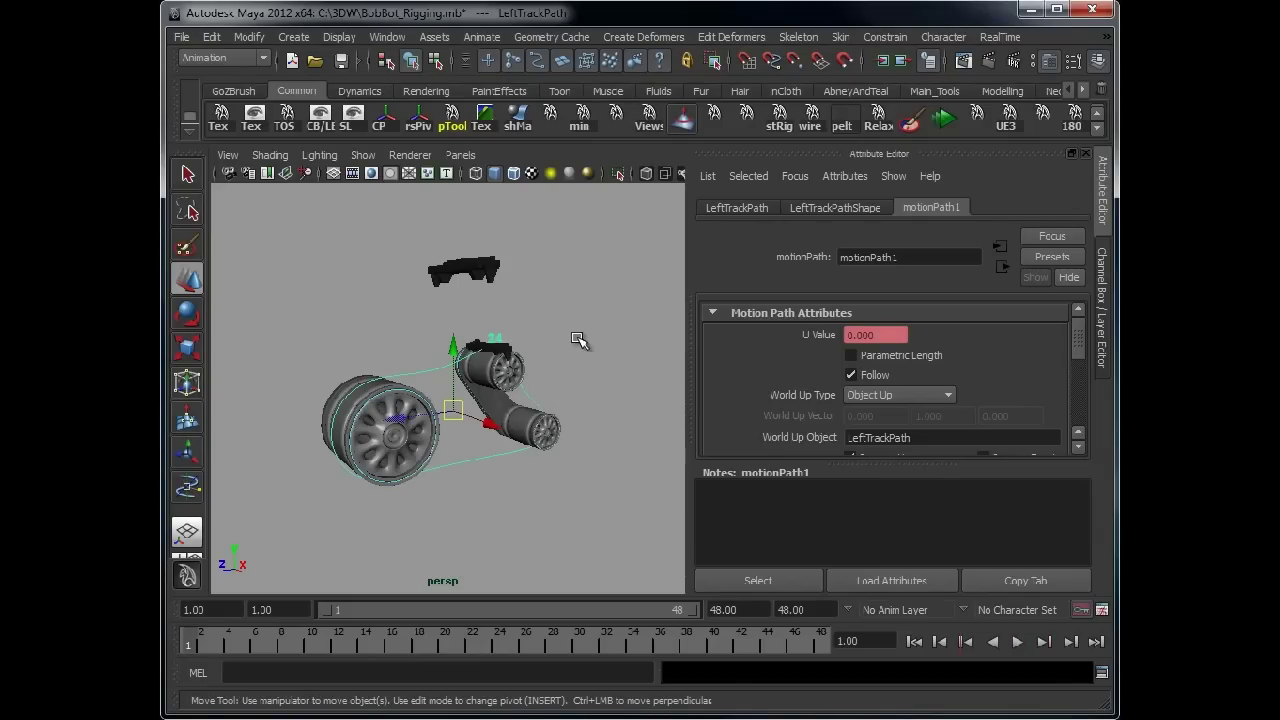
{"action": "left_click", "coordinate": [1102, 285]}
{"action": "right_click_drag", "start_coordinate": [781, 366], "coordinate": [691, 394], "text": "alt"}
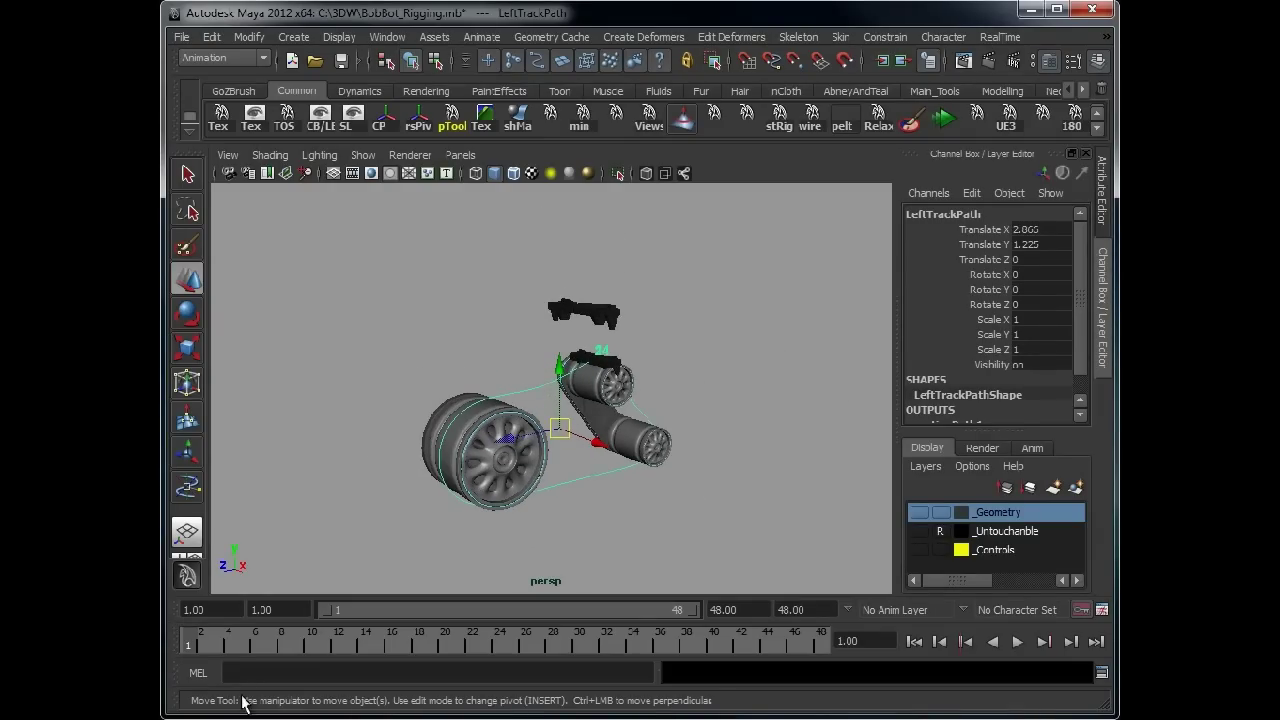
{"action": "key", "text": "alt+v"}
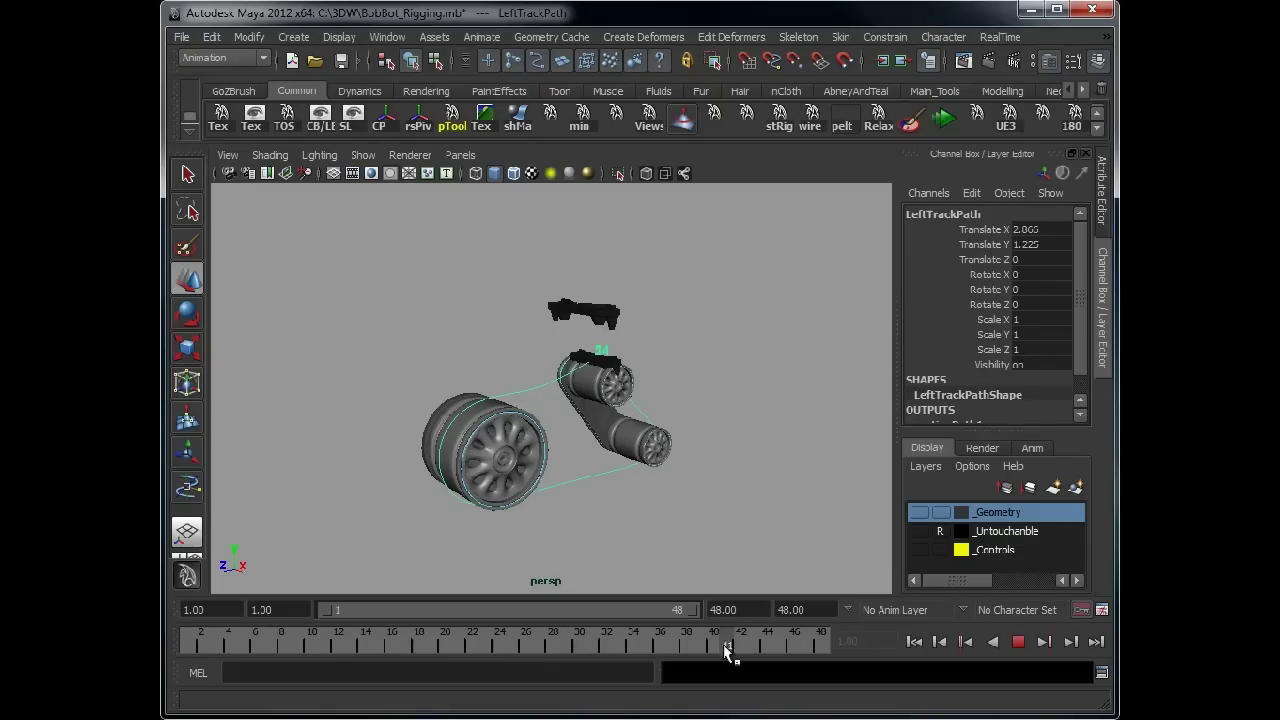
{"action": "left_click", "coordinate": [188, 644]}
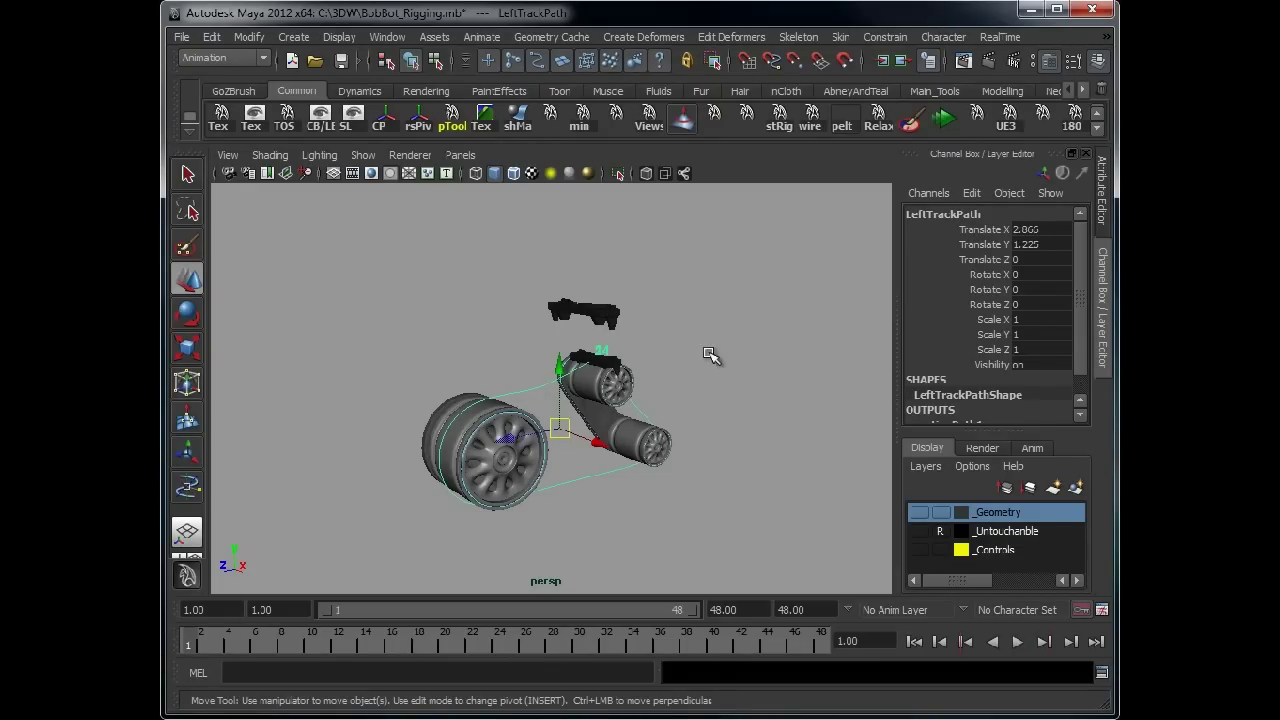
{"action": "left_click_drag", "start_coordinate": [728, 330], "coordinate": [655, 343], "text": "alt"}
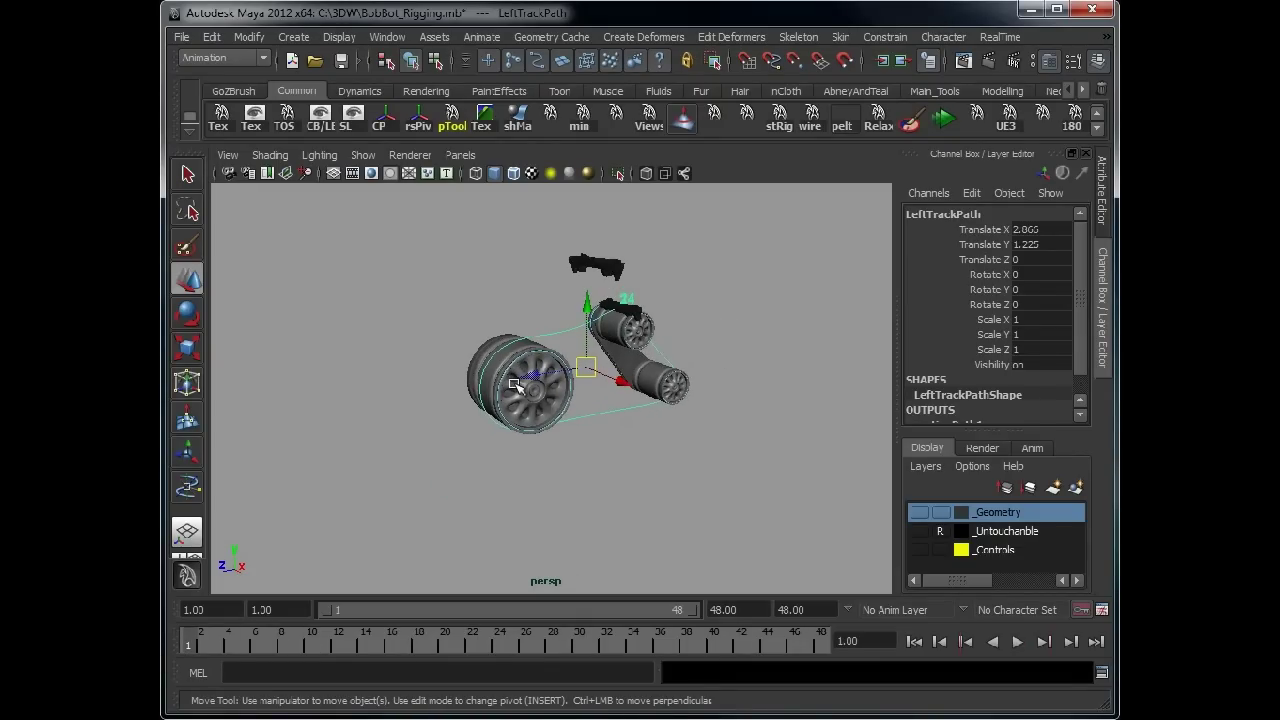
{"action": "middle_click_drag", "start_coordinate": [530, 379], "coordinate": [331, 388]}
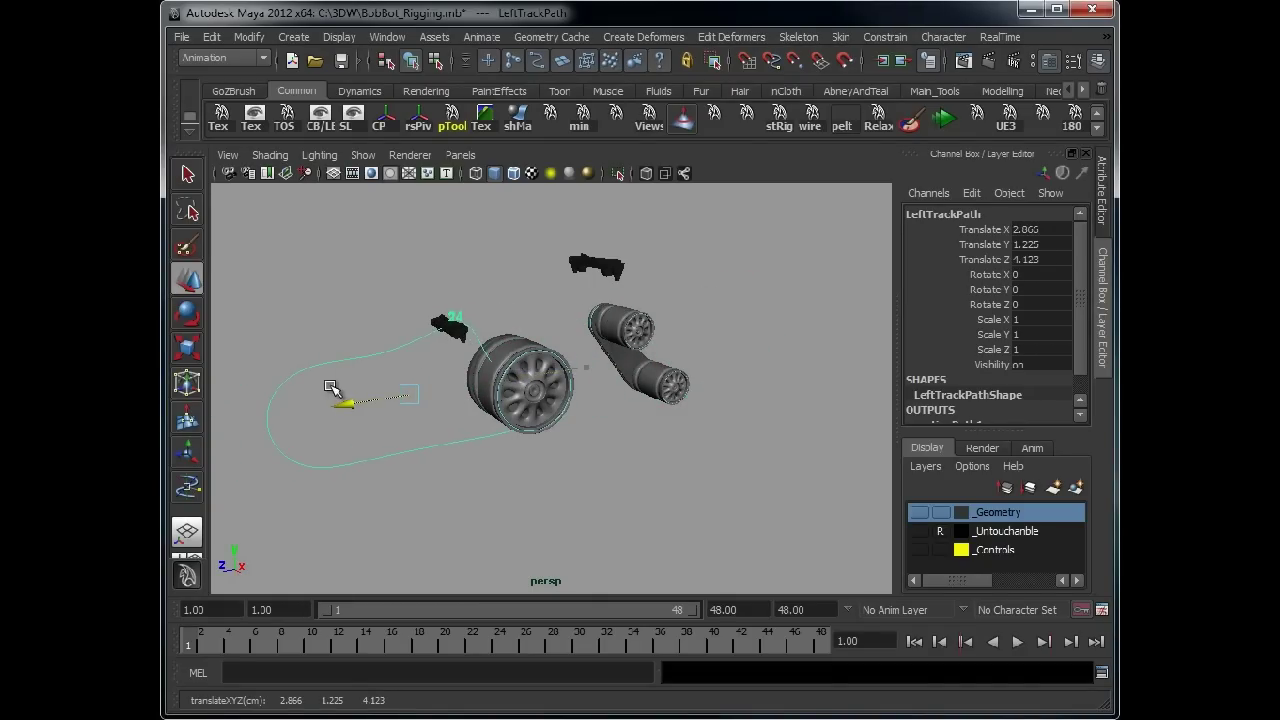
{"action": "middle_click_drag", "start_coordinate": [331, 388], "coordinate": [479, 384]}
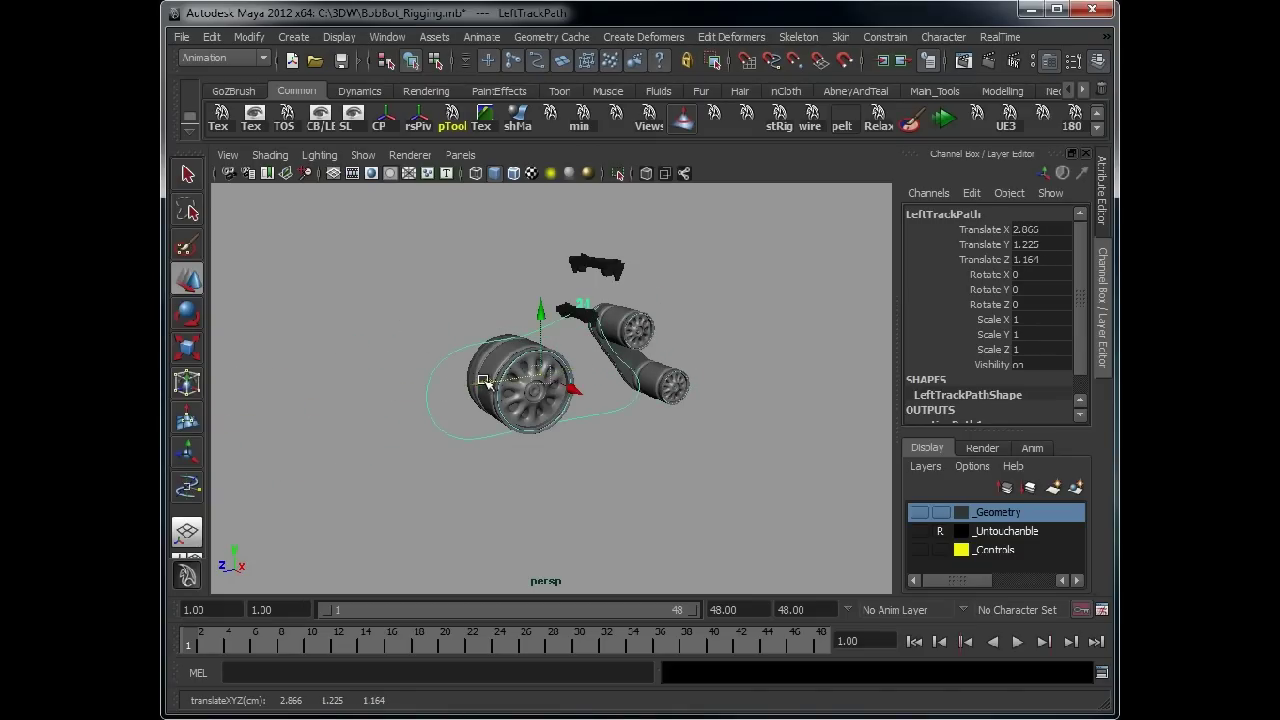
{"action": "key", "text": "ctrl+z"}
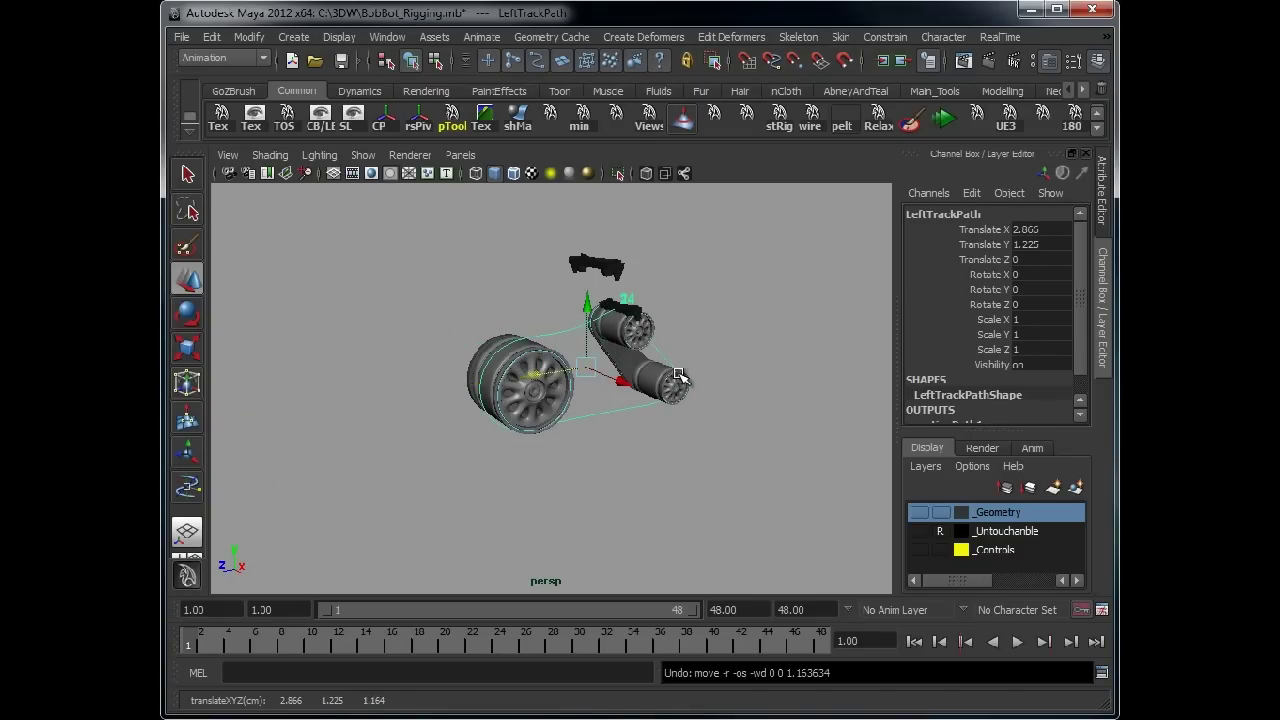
{"action": "middle_click_drag", "start_coordinate": [551, 463], "coordinate": [595, 440], "text": "alt"}
{"action": "key", "text": "alt+v"}
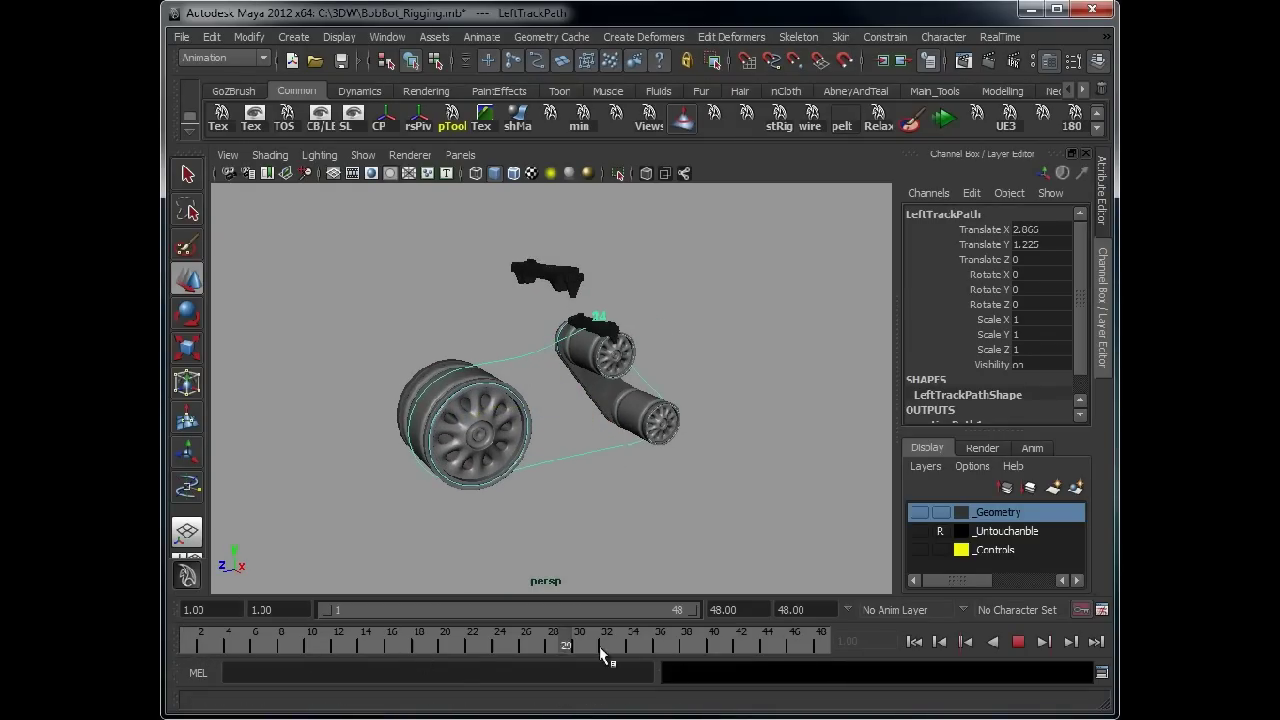
{"action": "key", "text": "alt+v"}
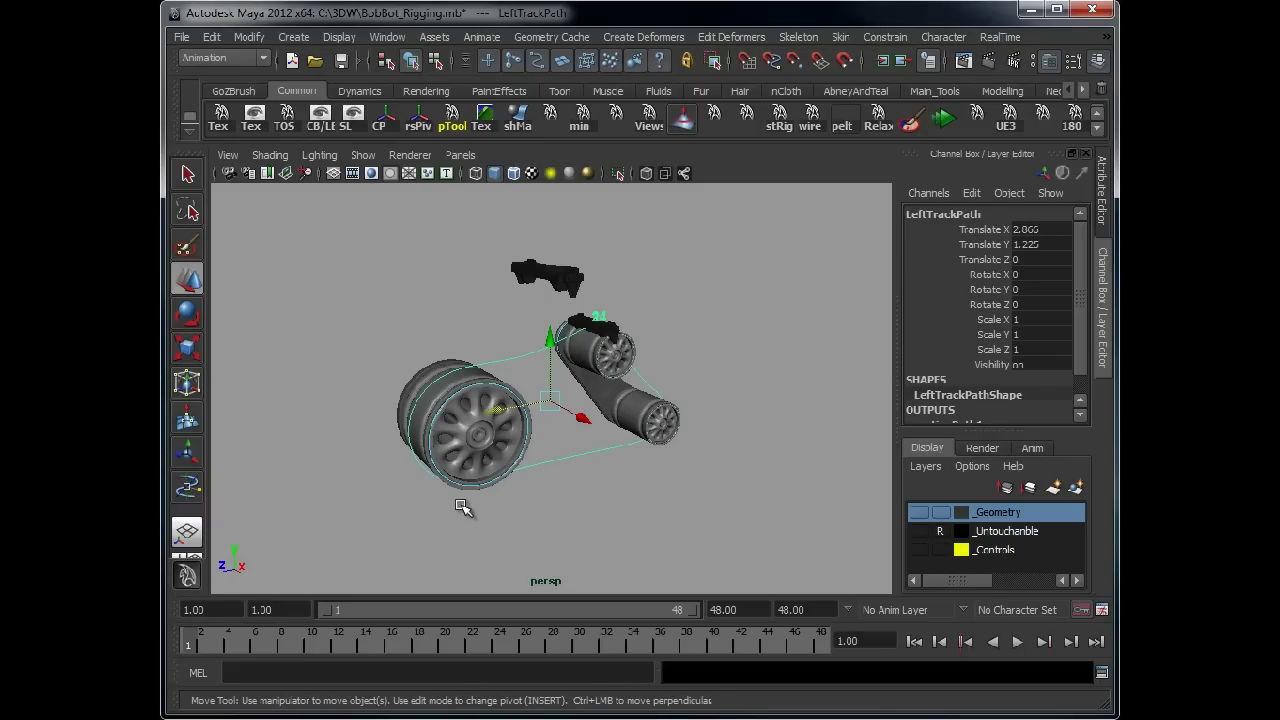
{"action": "left_click", "coordinate": [608, 279]}
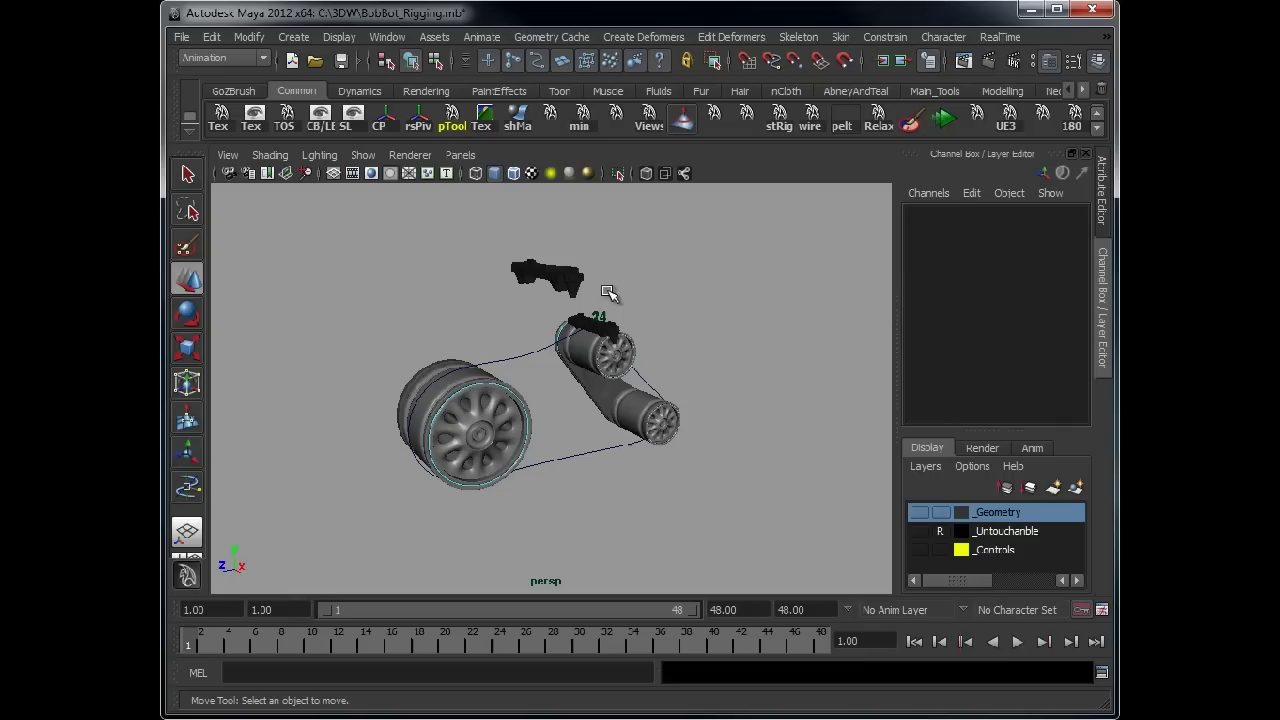
{"action": "left_click", "coordinate": [555, 345]}
{"action": "key", "text": "ctrl+a"}
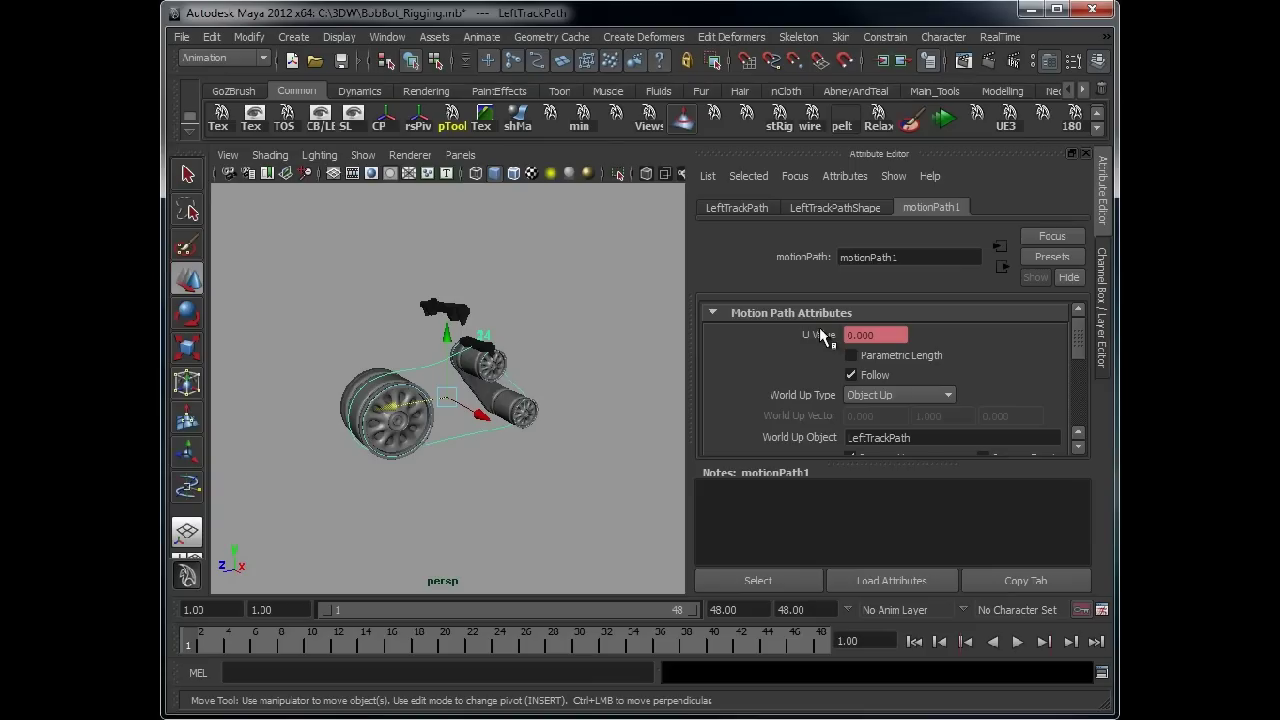
{"action": "middle_click_drag", "start_coordinate": [387, 408], "coordinate": [428, 362]}
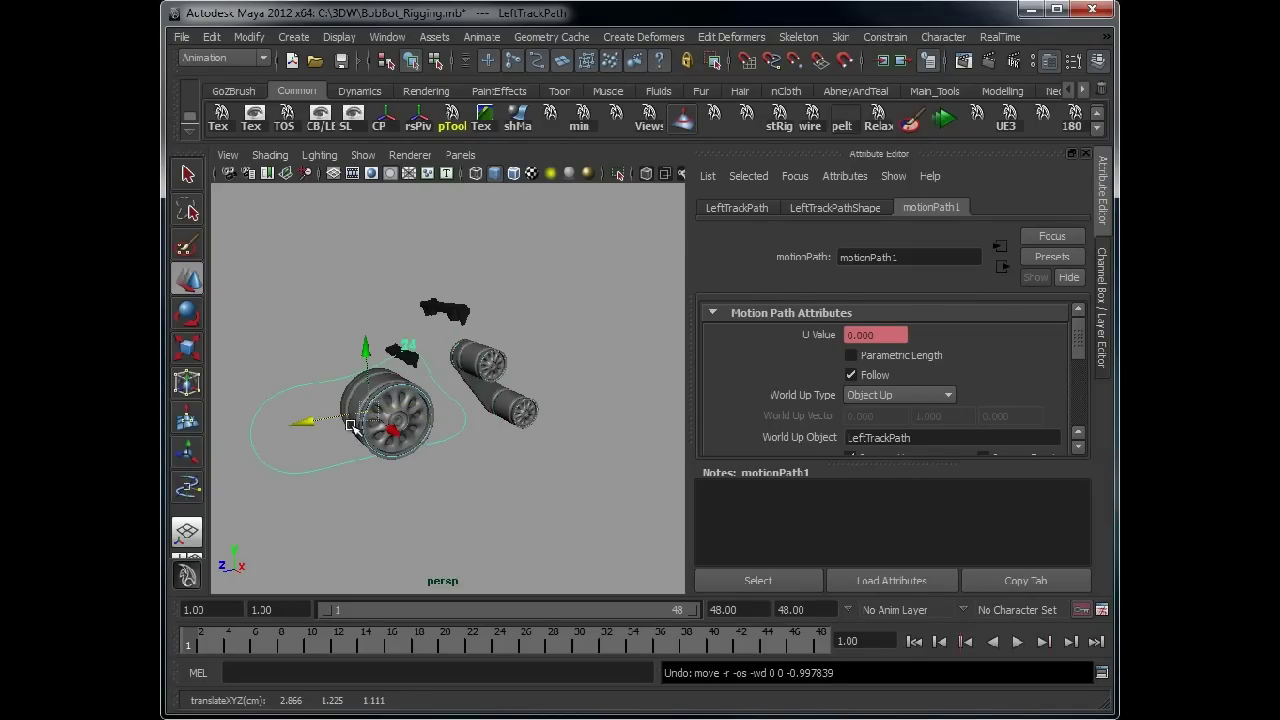
{"action": "left_click", "coordinate": [572, 308]}
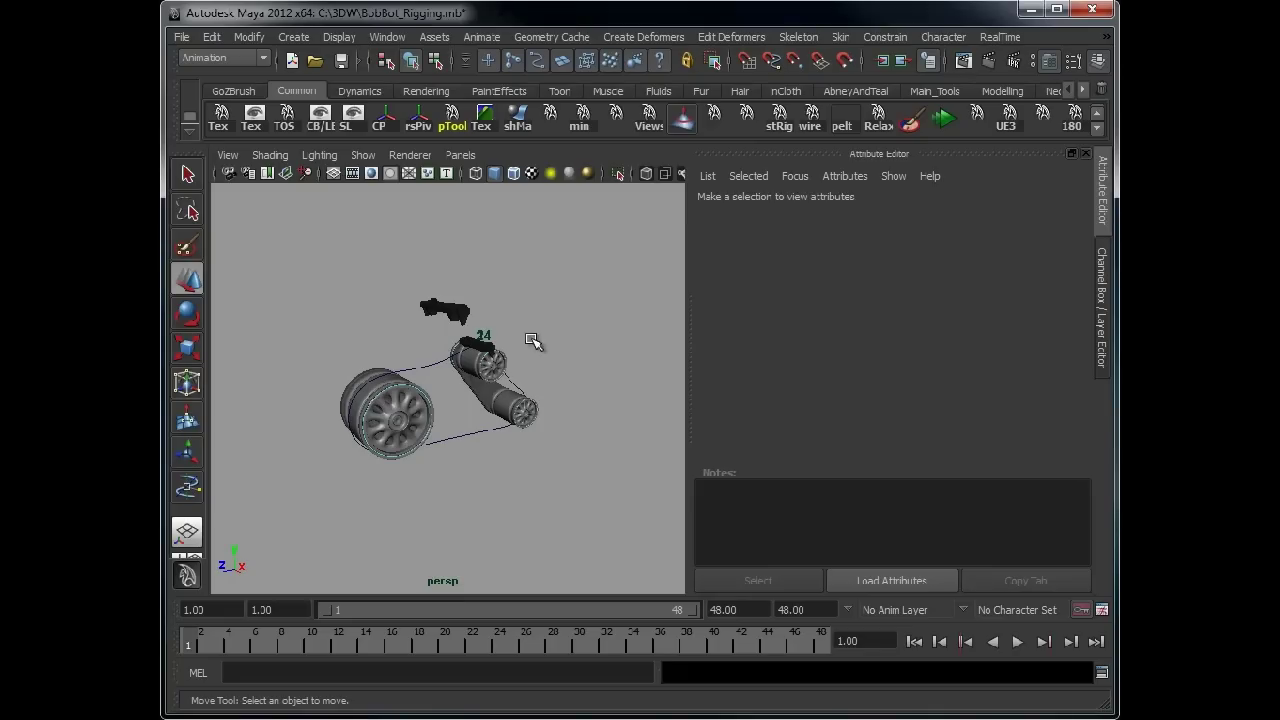
{"action": "left_click", "coordinate": [1083, 153]}
{"action": "right_click_drag", "start_coordinate": [771, 357], "coordinate": [797, 354], "text": "alt"}
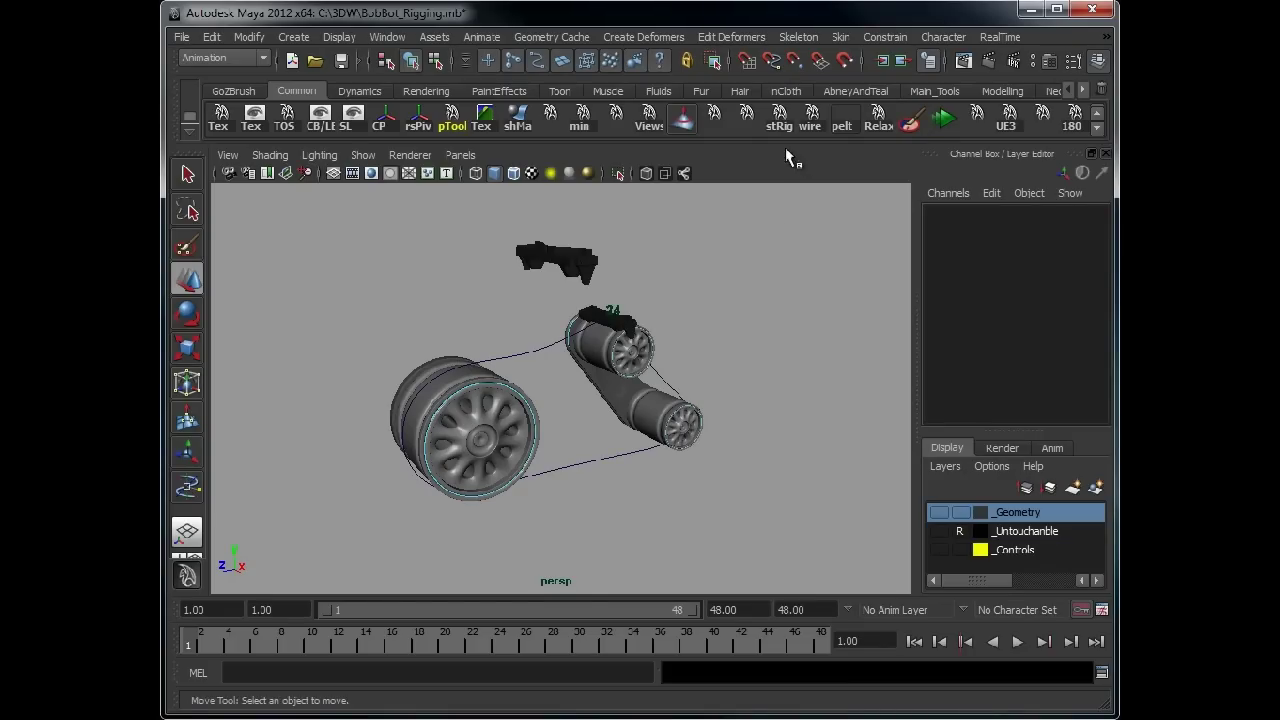
- In the Script Editor, highlight the Tread Position and Track Position terms of the formula
{"action": "left_click", "coordinate": [1101, 673]}
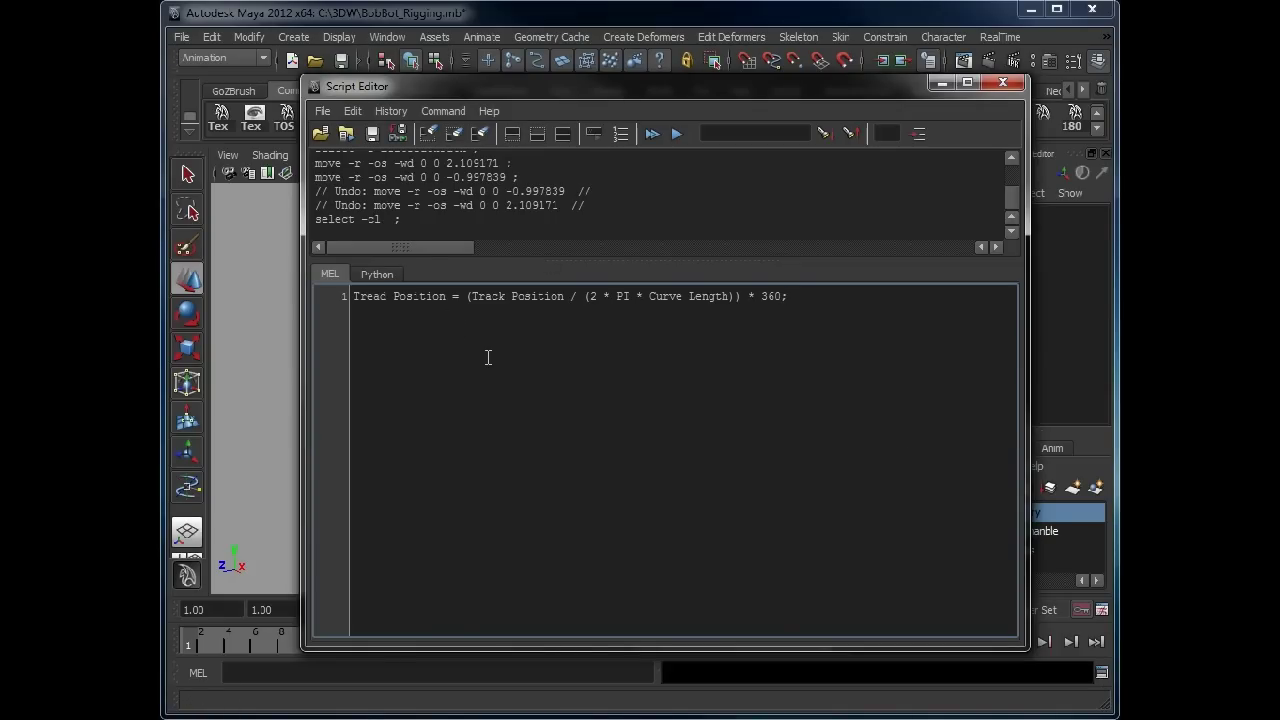
{"action": "left_click", "coordinate": [820, 324]}
{"action": "left_click_drag", "start_coordinate": [354, 300], "coordinate": [446, 297]}
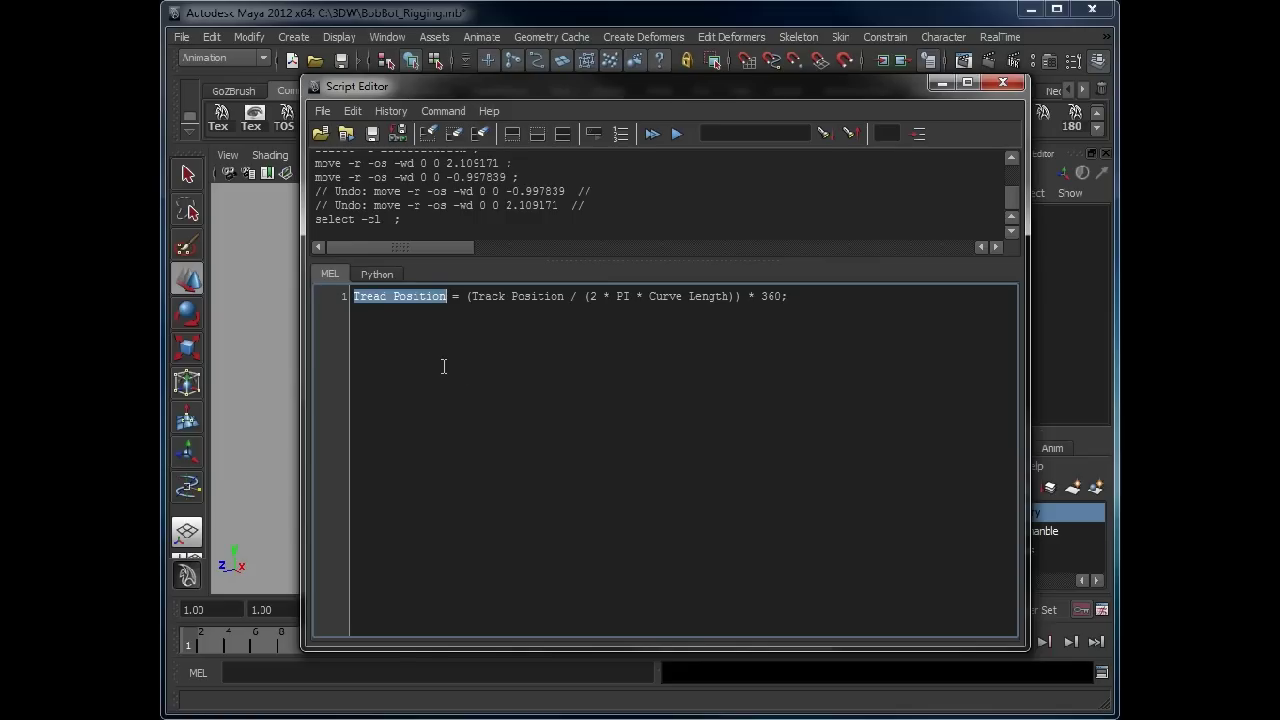
{"action": "left_click", "coordinate": [473, 297]}
{"action": "left_click_drag", "start_coordinate": [474, 297], "coordinate": [568, 295]}
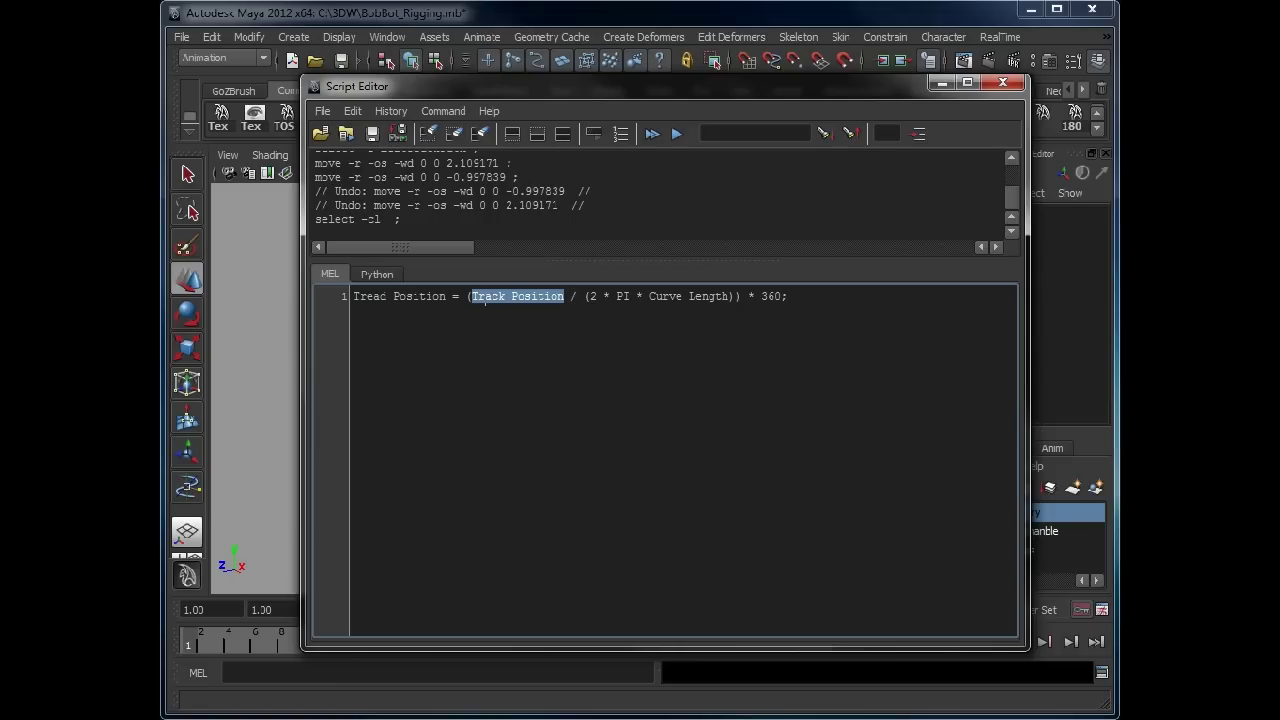
{"action": "left_click", "coordinate": [485, 298]}
{"action": "left_click_drag", "start_coordinate": [472, 297], "coordinate": [567, 297]}
- Highlight the Track Position, PI and Curve Length terms, then minimize the Script Editor
{"action": "left_click_drag", "start_coordinate": [353, 297], "coordinate": [563, 297]}
{"action": "left_click", "coordinate": [580, 296]}
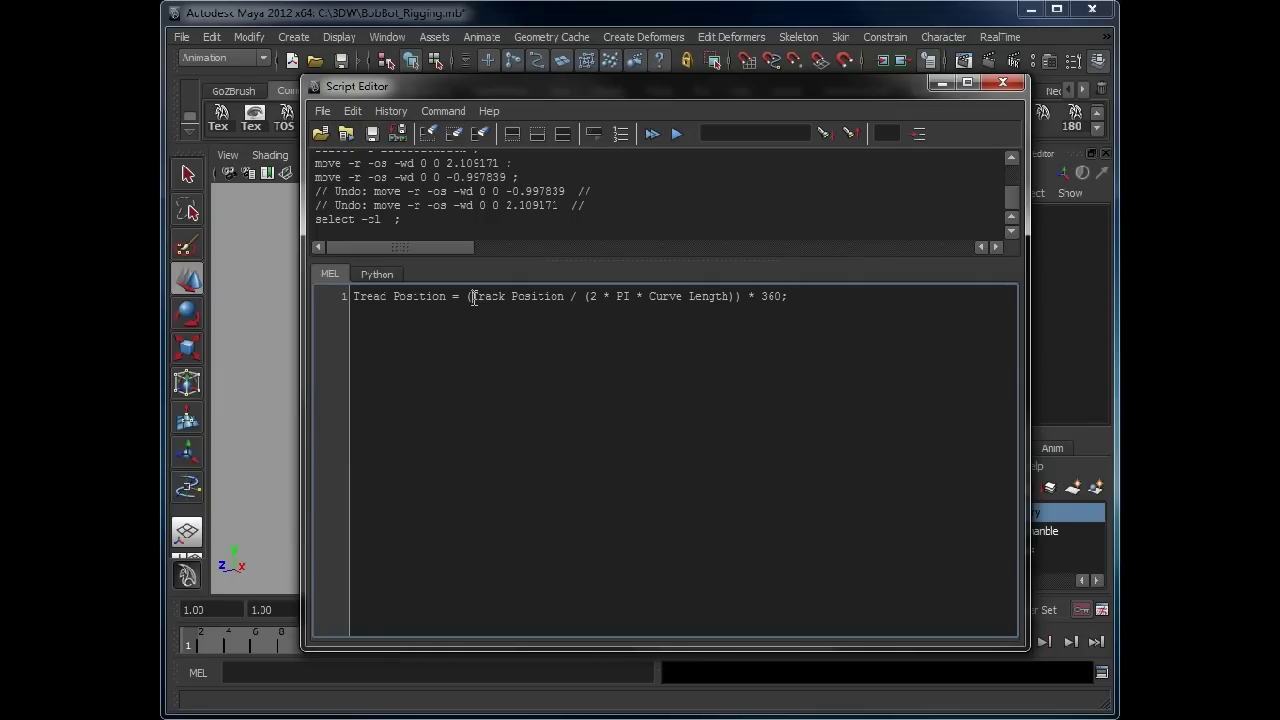
{"action": "left_click_drag", "start_coordinate": [472, 297], "coordinate": [567, 297]}
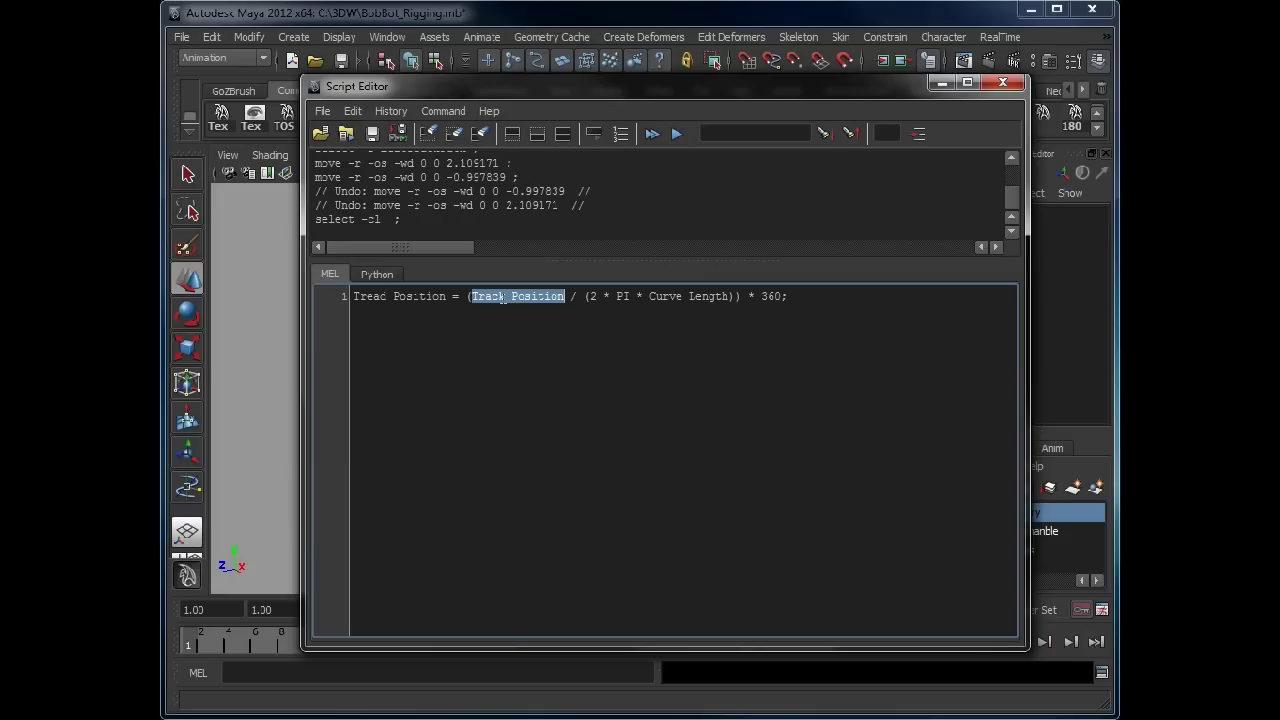
{"action": "double_click", "coordinate": [622, 296]}
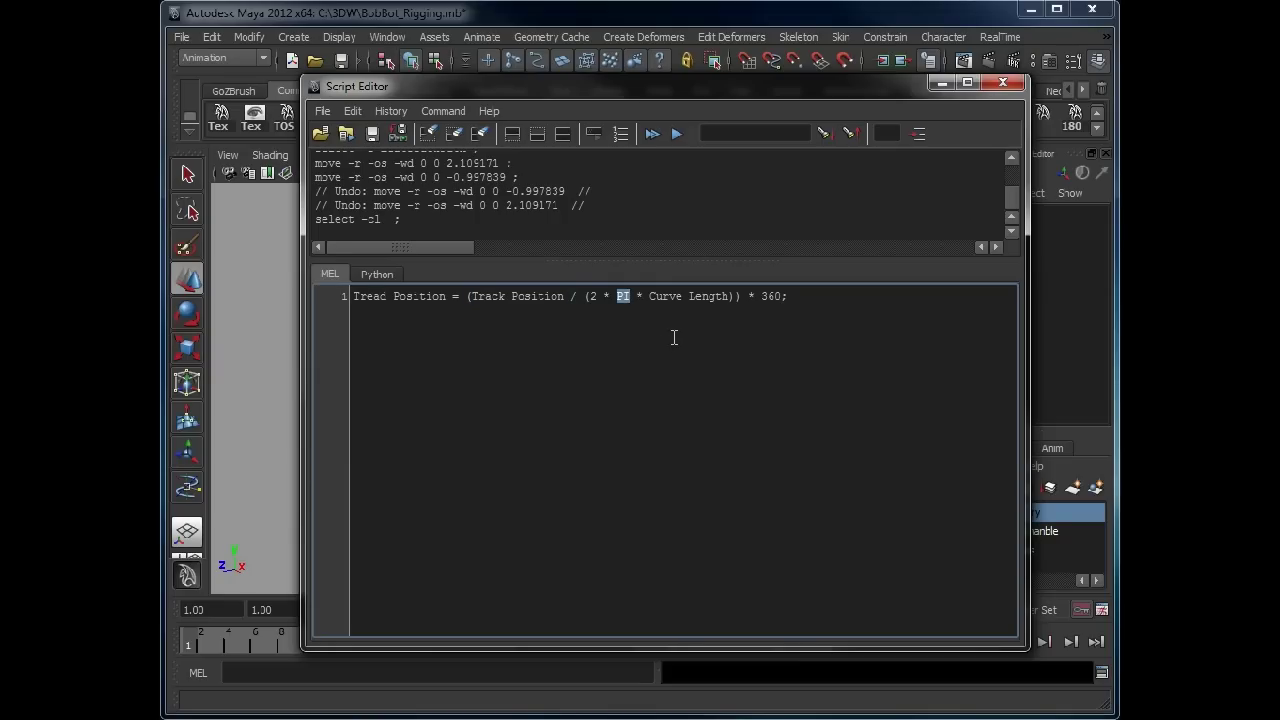
{"action": "left_click_drag", "start_coordinate": [649, 296], "coordinate": [731, 296]}
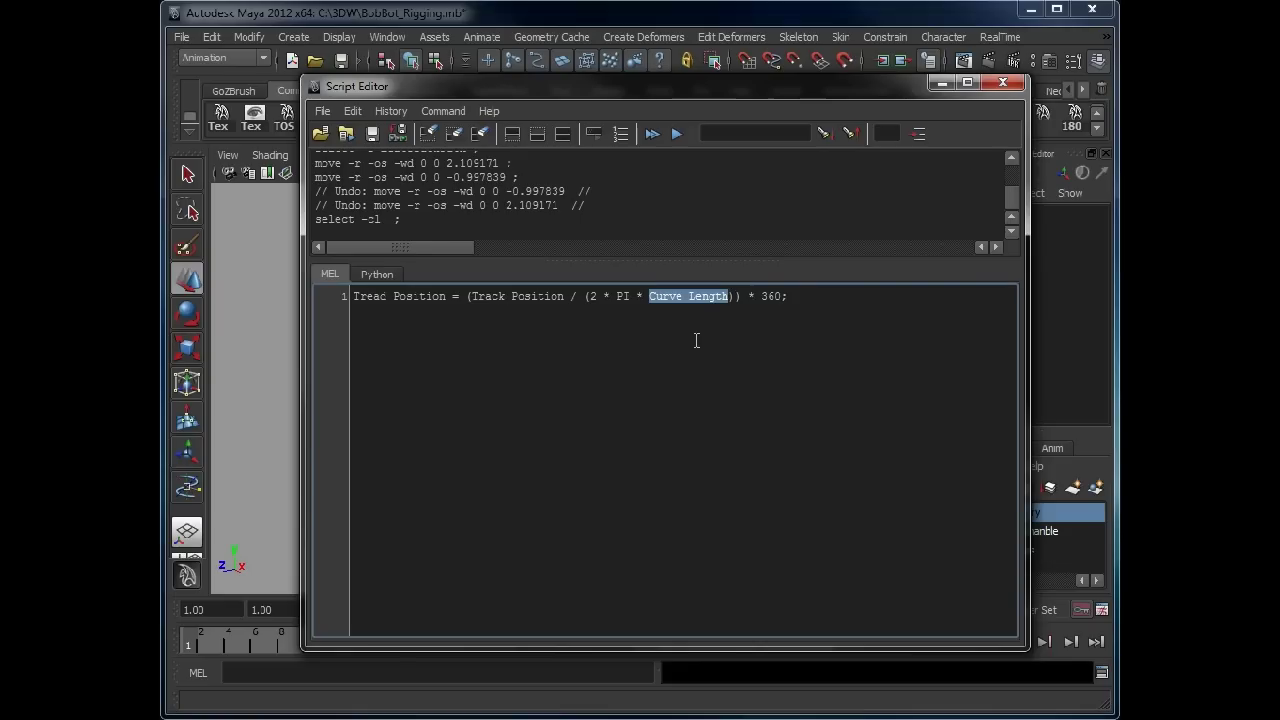
{"action": "left_click", "coordinate": [941, 84]}
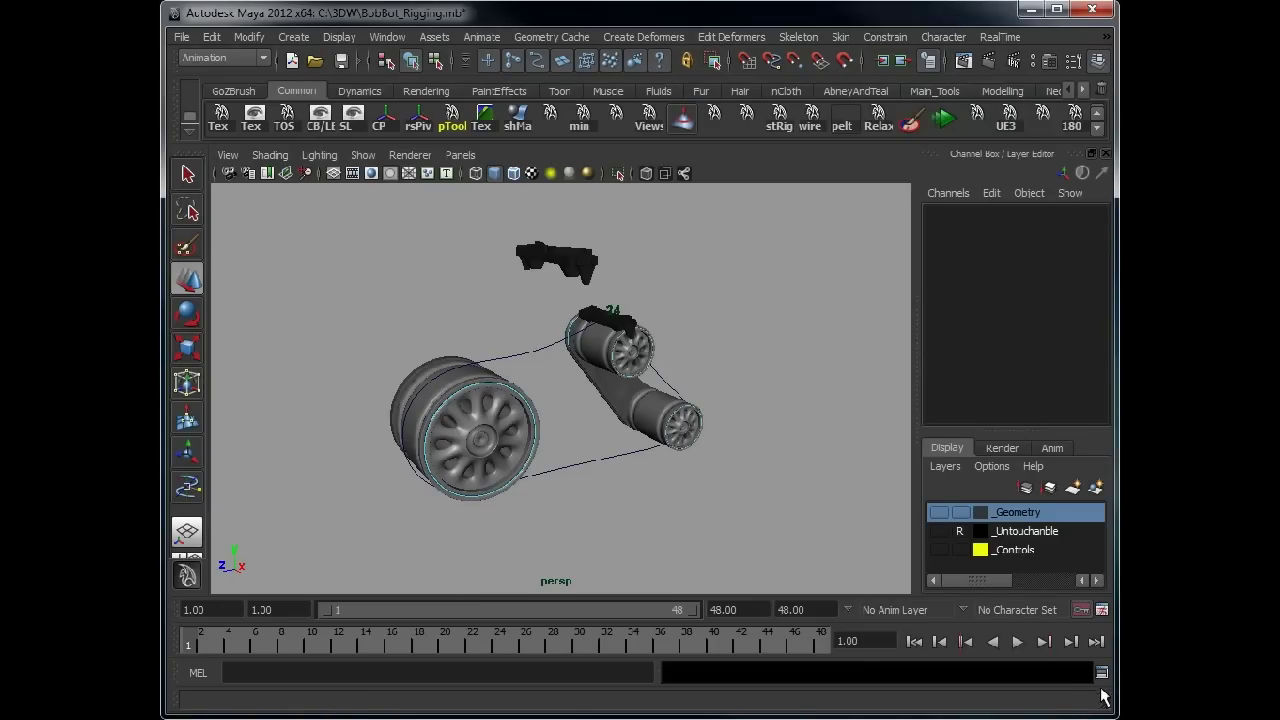
- Select the LeftTrackPath curve in the viewport
{"action": "left_click", "coordinate": [527, 352]}
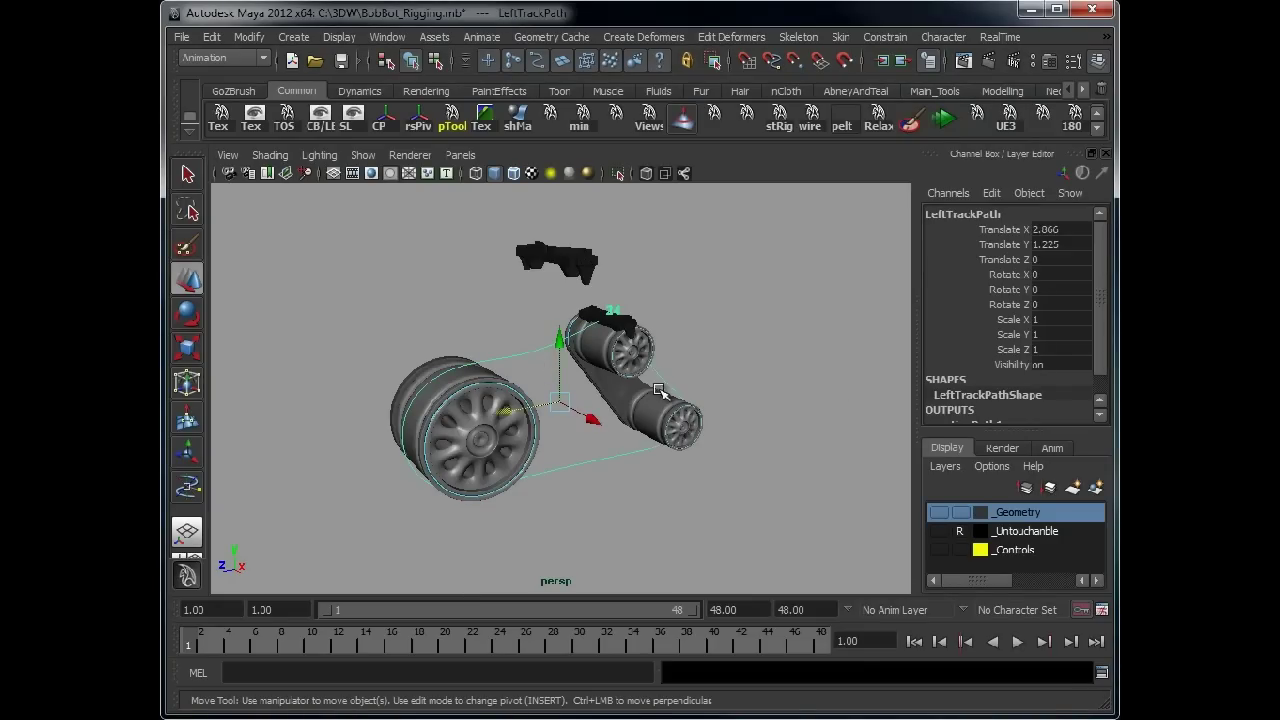
{"action": "left_click_drag", "start_coordinate": [654, 374], "coordinate": [710, 366], "text": "alt"}
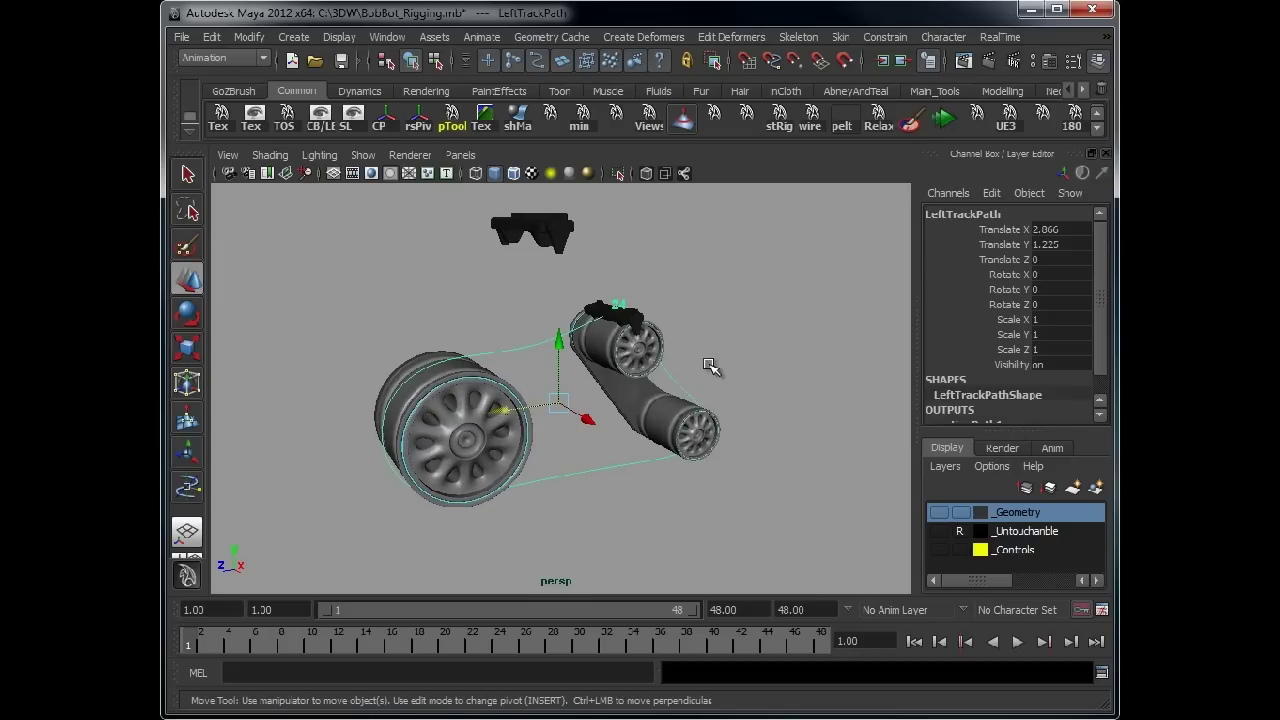
{"action": "left_click", "coordinate": [1101, 675]}
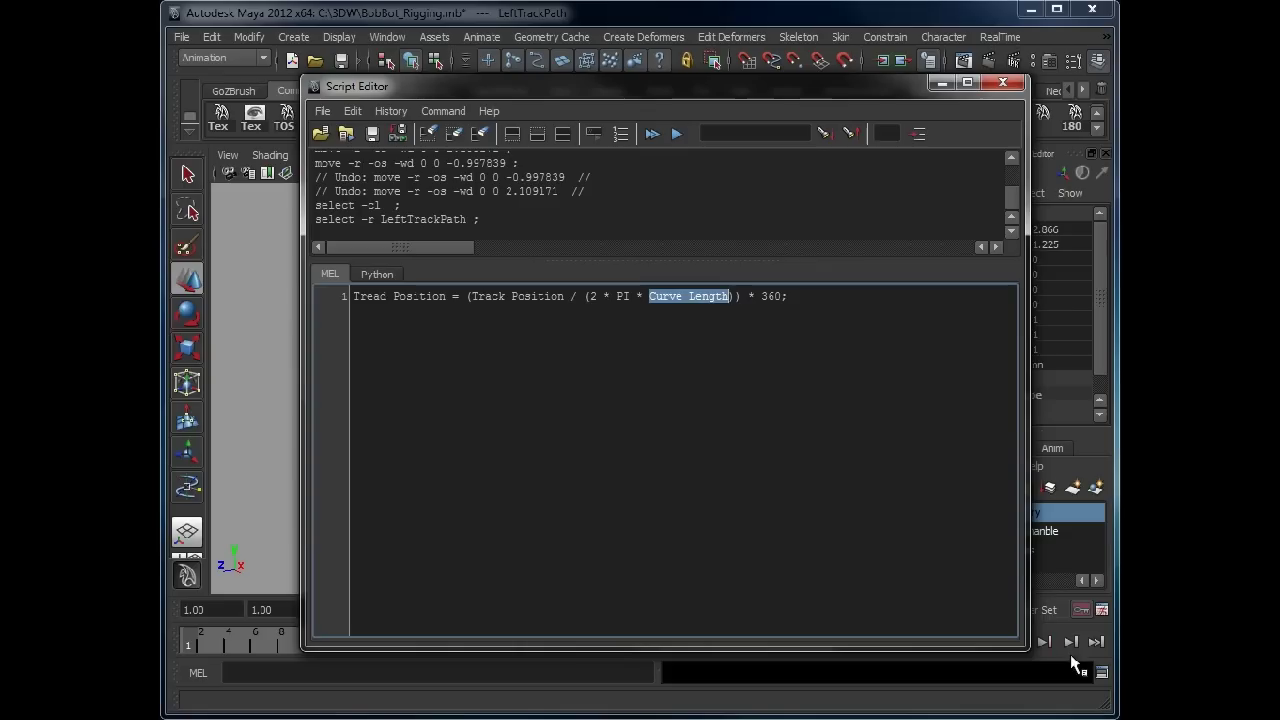
{"action": "left_click", "coordinate": [836, 297]}
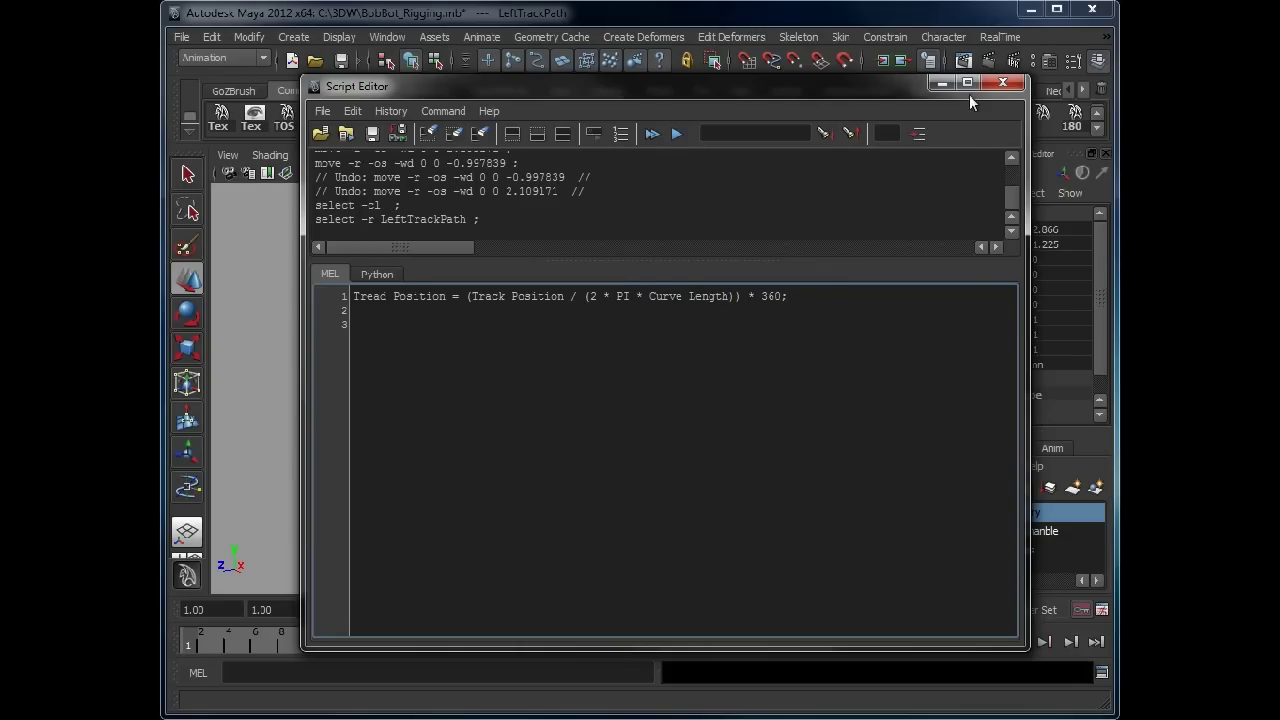
{"action": "left_click", "coordinate": [942, 83]}
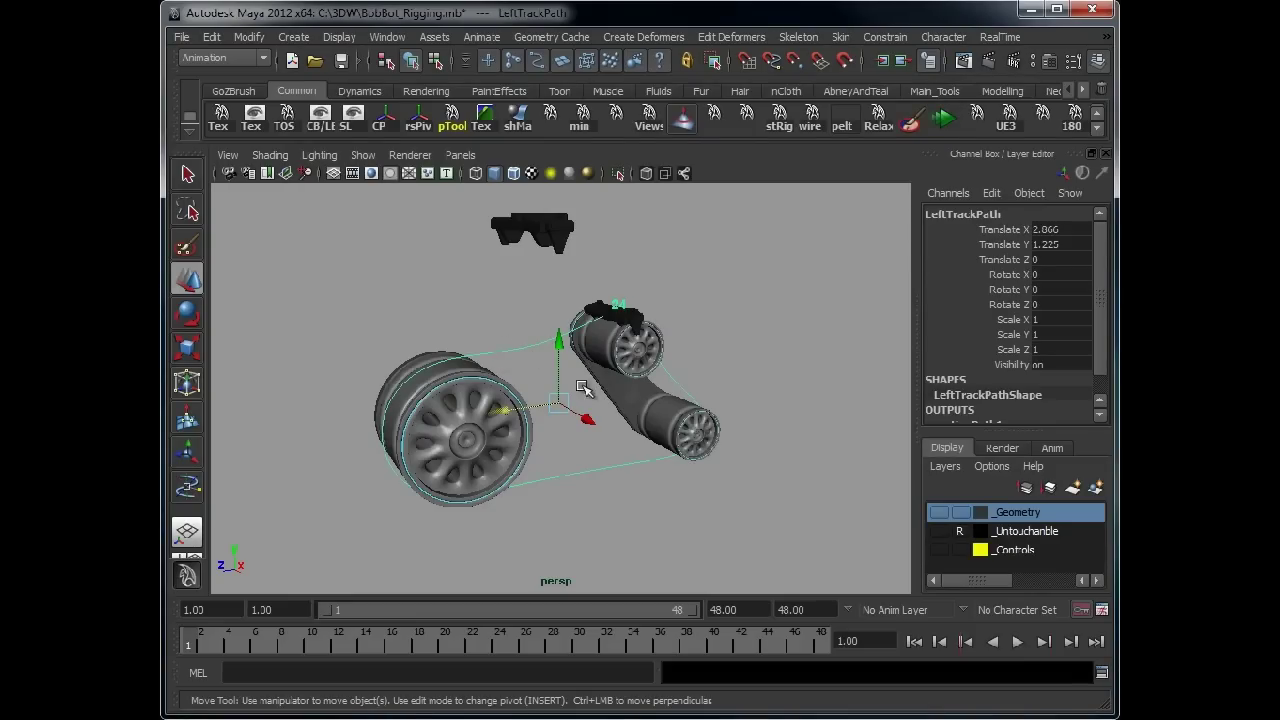
- Run 'arclen -ch on' in the MEL tab to create the curveInfo1 node
{"action": "left_click", "coordinate": [1102, 678]}
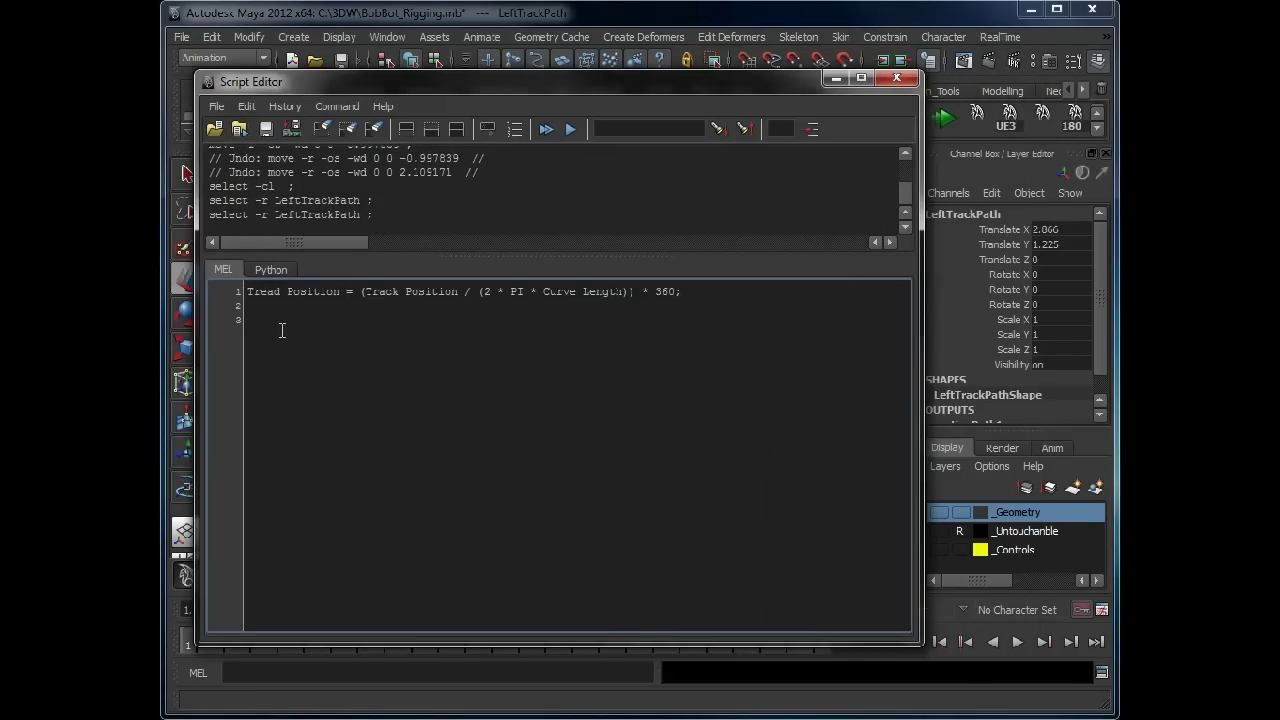
{"action": "type", "text": "arclen -ch on"}
{"action": "key", "text": "shift+Left"}
{"action": "key", "text": "shift+Left"}
{"action": "key", "text": "shift+Left"}
{"action": "key", "text": "shift+Left"}
{"action": "key", "text": "shift+Left"}
{"action": "key", "text": "shift+Left"}
{"action": "key", "text": "shift+Left"}
{"action": "key", "text": "shift+Left"}
{"action": "key", "text": "shift+Left"}
{"action": "key", "text": "shift+Left"}
{"action": "key", "text": "shift+Left"}
{"action": "key", "text": "shift+Left"}
{"action": "key", "text": "shift+Left"}
{"action": "key", "text": "ctrl+Return"}
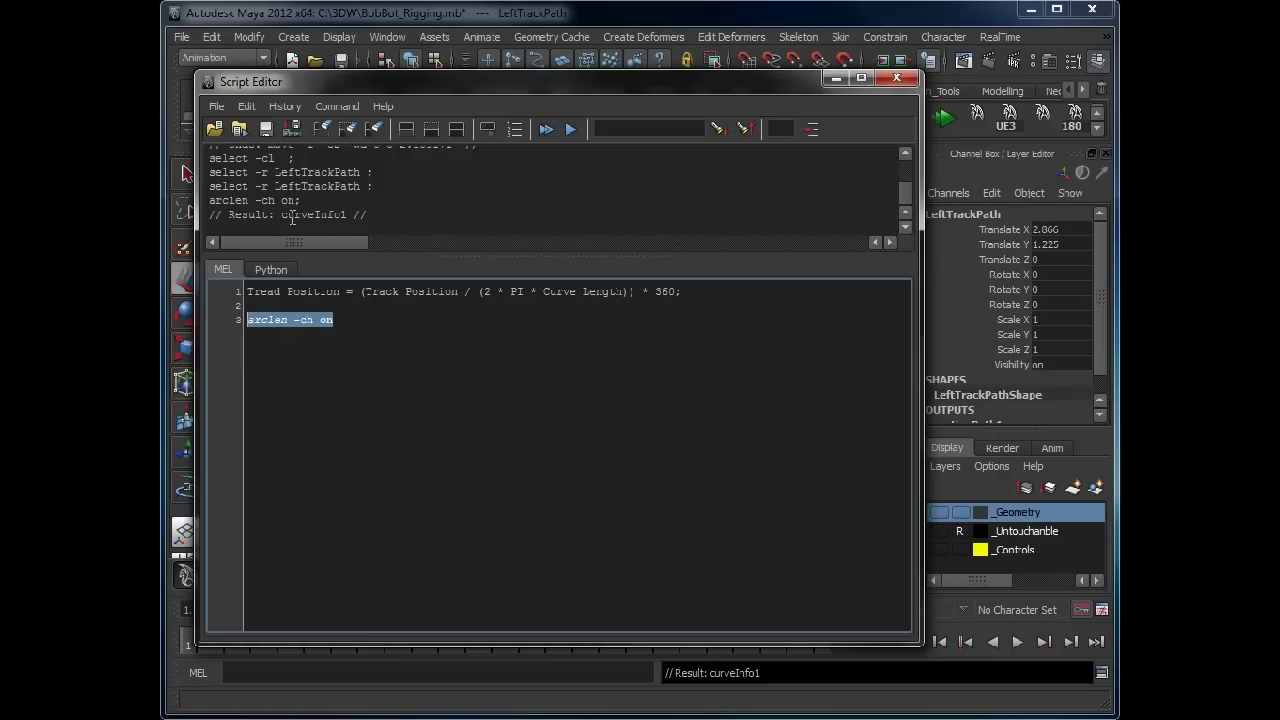
{"action": "left_click_drag", "start_coordinate": [283, 214], "coordinate": [347, 215]}
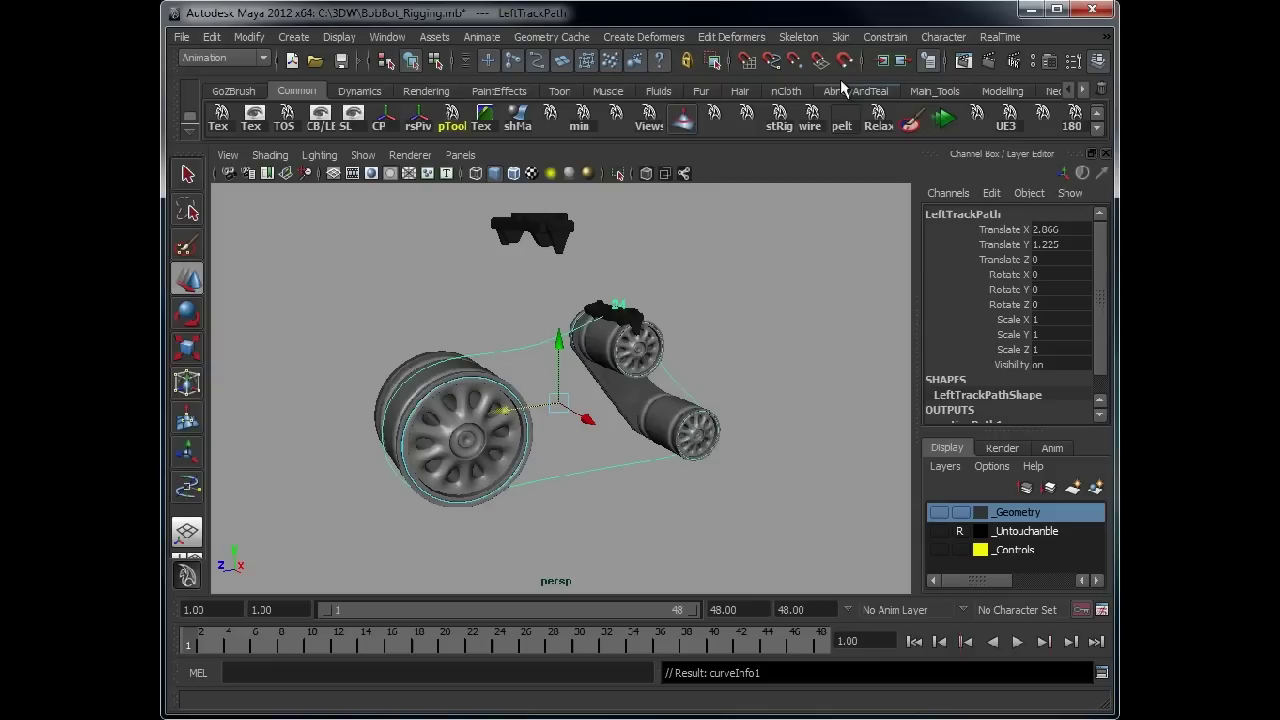
- Read the 13.110 Arc Length on the curveInfo1 tab, then bring back the Script Editor
{"action": "left_click", "coordinate": [896, 78]}
{"action": "key", "text": "ctrl+a"}
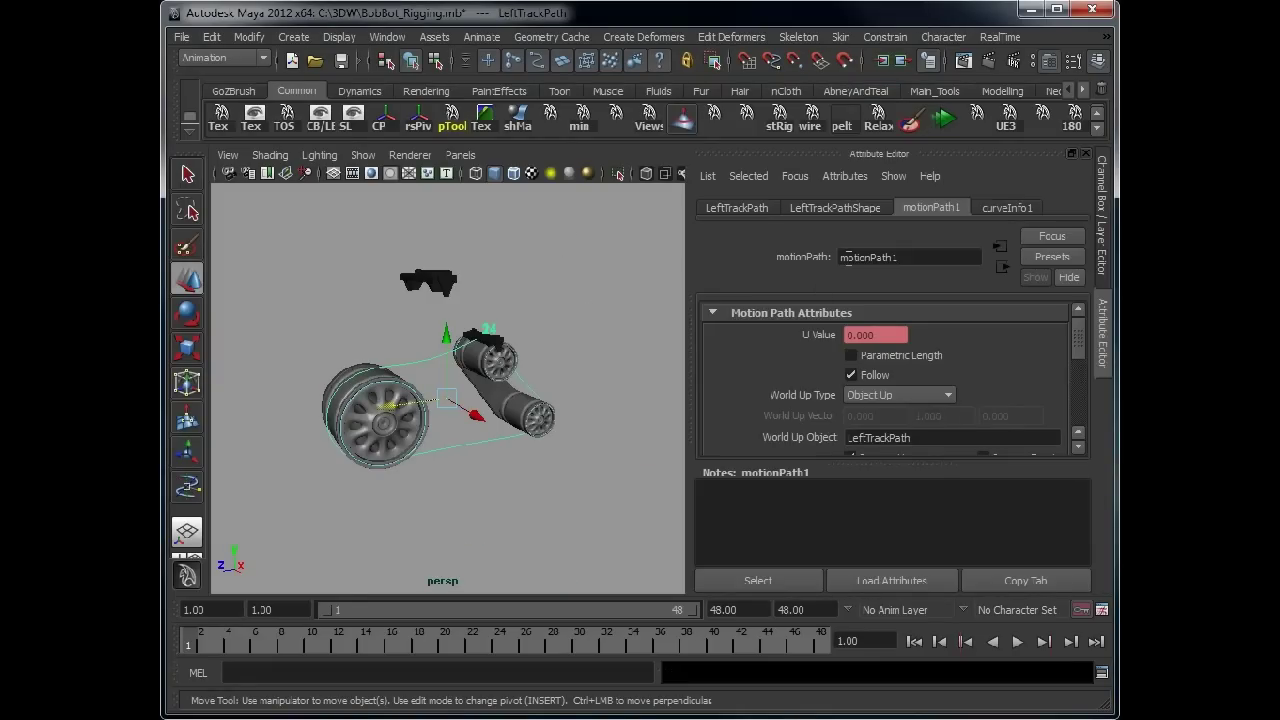
{"action": "left_click", "coordinate": [998, 208]}
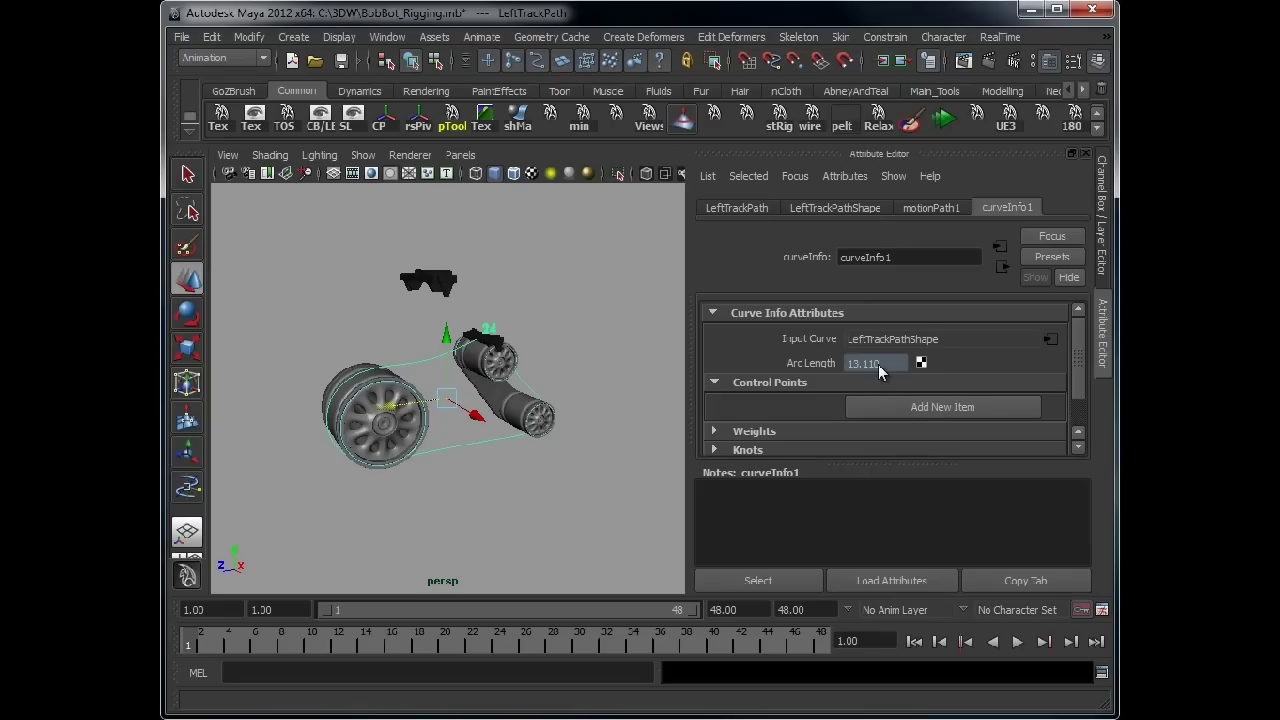
{"action": "left_click", "coordinate": [1101, 674]}
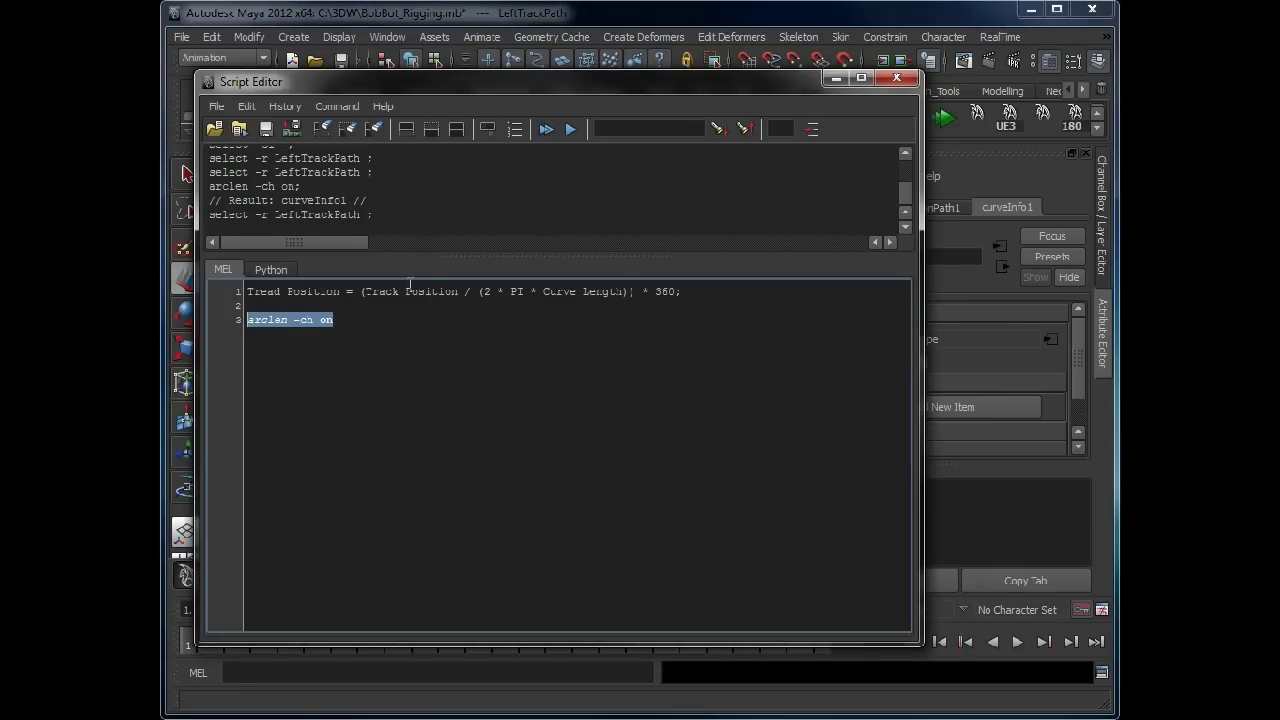
- Copy the curveInfo1 node name from the Script Editor history
{"action": "left_click", "coordinate": [345, 328]}
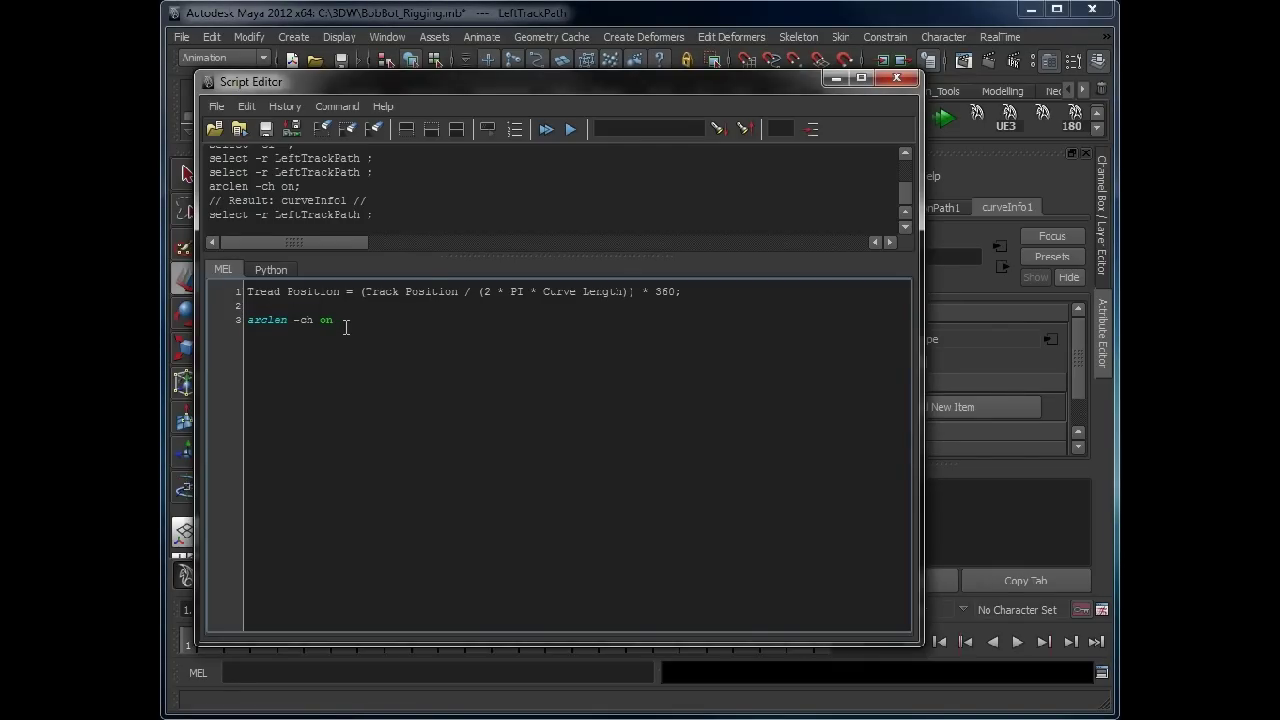
{"action": "left_click", "coordinate": [332, 186]}
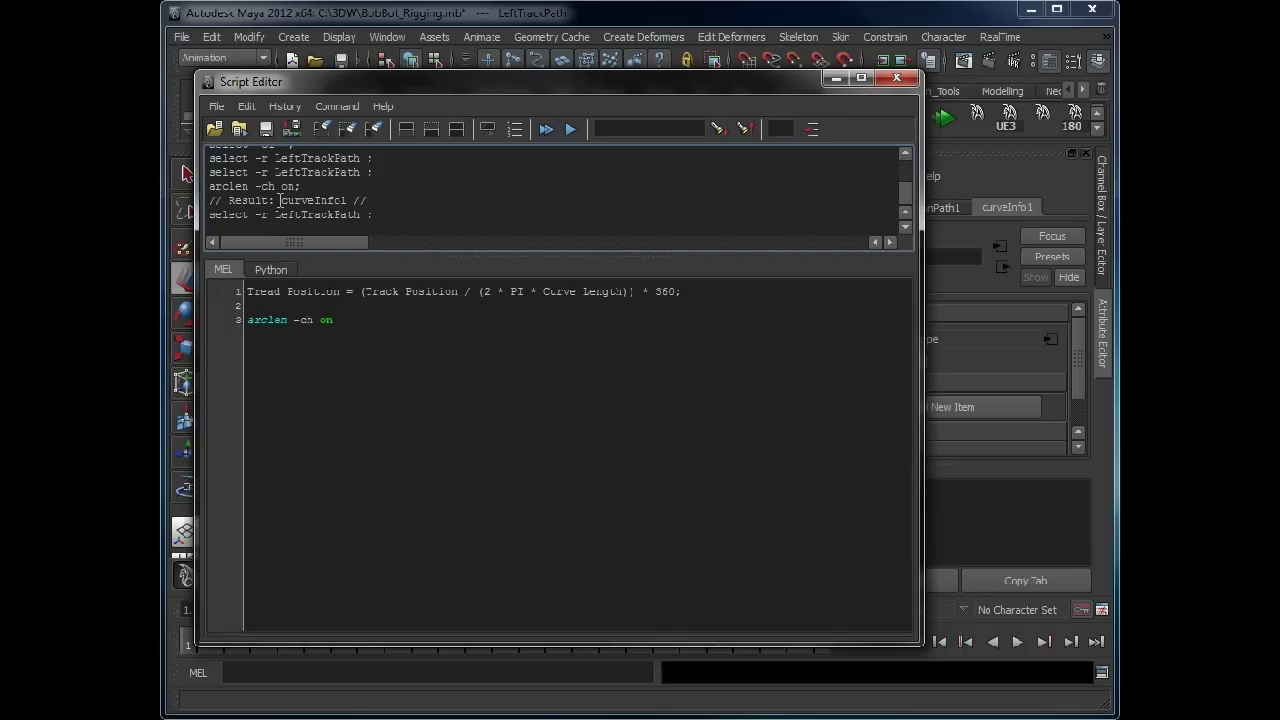
{"action": "left_click_drag", "start_coordinate": [336, 200], "coordinate": [347, 200]}
{"action": "key", "text": "ctrl+c"}
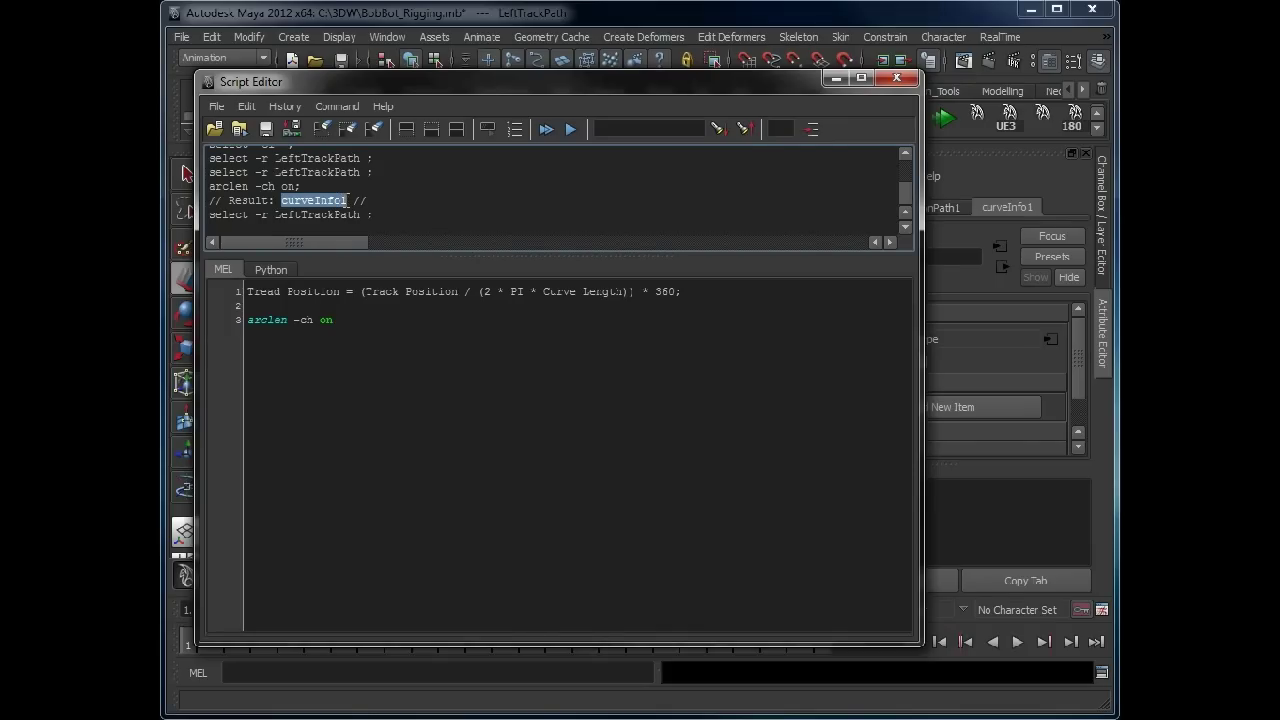
{"action": "left_click", "coordinate": [341, 322]}
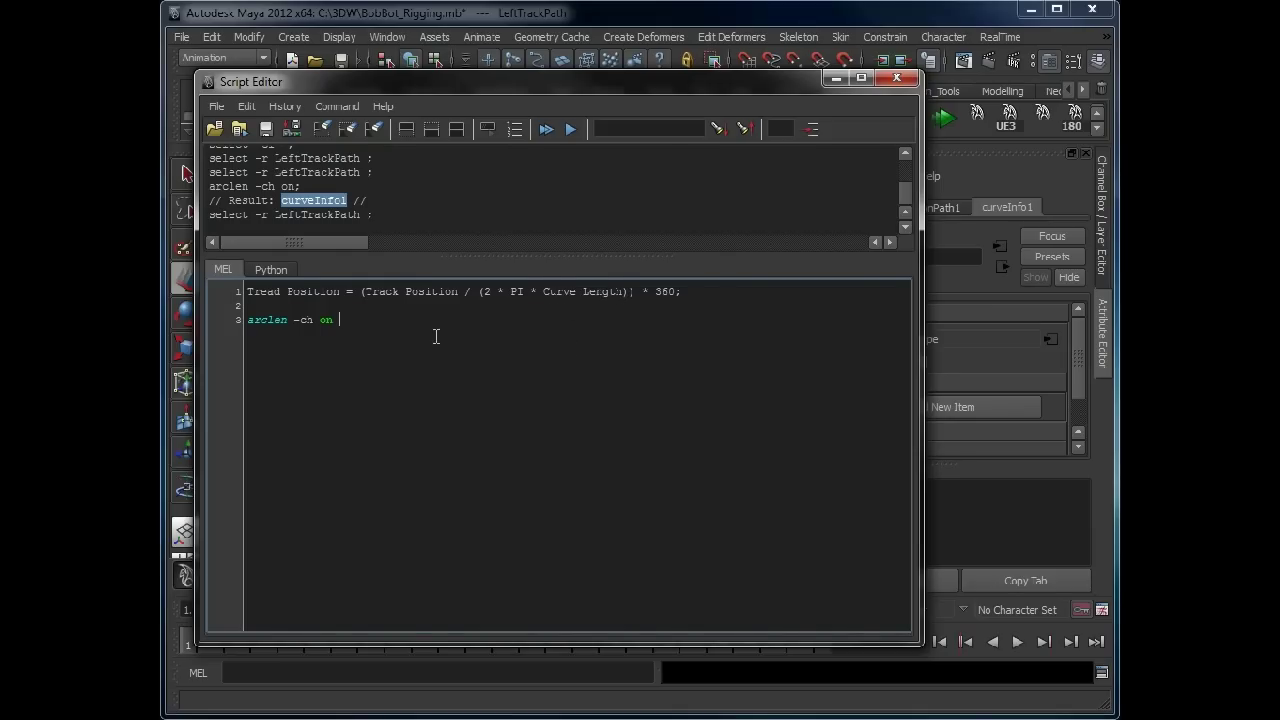
- Run 'getAttr curveInfo1.arcLength', which returns 13.109983
{"action": "key", "text": "Return"}
{"action": "key", "text": "Return"}
{"action": "type", "text": "getAttr"}
{"action": "key", "text": "ctrl+v"}
{"action": "type", "text": ".arcLength"}
{"action": "key", "text": "shift+Left"}
{"action": "key", "text": "shift+Left"}
{"action": "key", "text": "shift+Left"}
{"action": "key", "text": "shift+Left"}
{"action": "key", "text": "shift+Left"}
{"action": "key", "text": "shift+Left"}
{"action": "key", "text": "shift+Left"}
{"action": "key", "text": "shift+Left"}
{"action": "key", "text": "shift+Left"}
{"action": "key", "text": "shift+Left"}
{"action": "key", "text": "shift+Left"}
{"action": "key", "text": "shift+Left"}
{"action": "key", "text": "shift+Left"}
{"action": "key", "text": "shift+Left"}
{"action": "key", "text": "shift+Left"}
{"action": "key", "text": "shift+Left"}
{"action": "key", "text": "shift+Left"}
{"action": "key", "text": "shift+Left"}
{"action": "key", "text": "shift+Left"}
{"action": "key", "text": "shift+Left"}
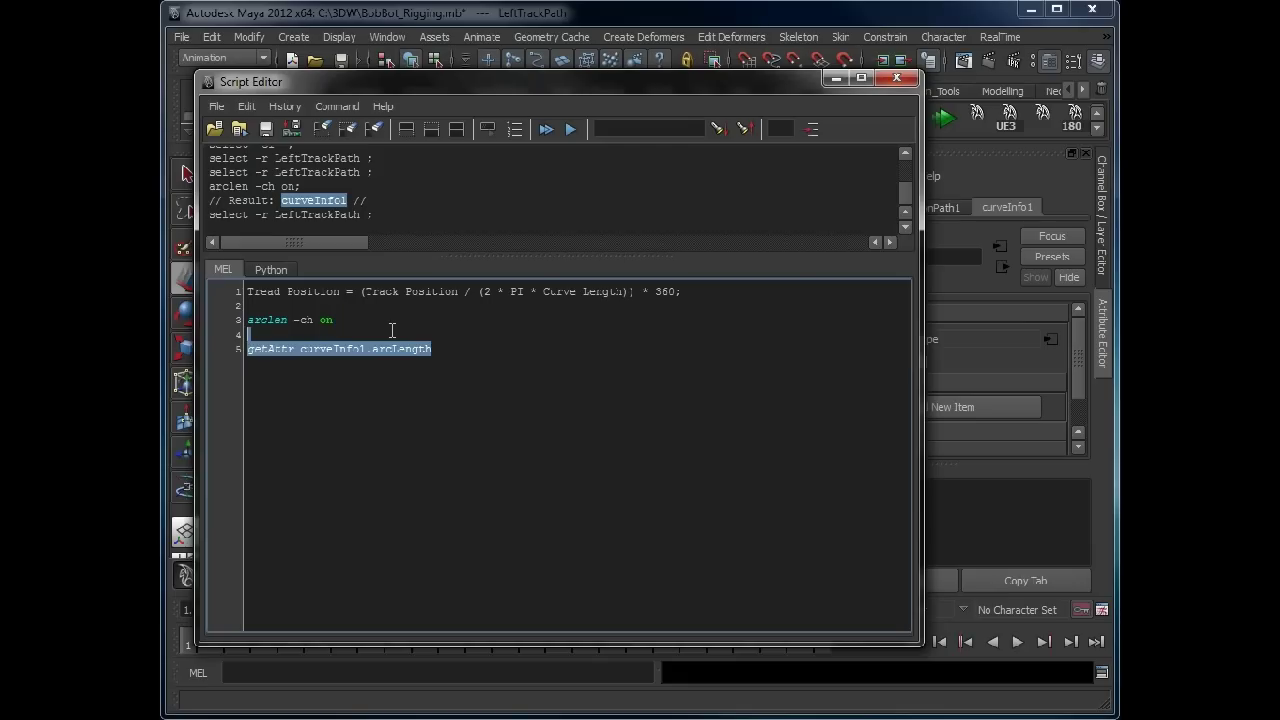
{"action": "key", "text": "ctrl+Return"}
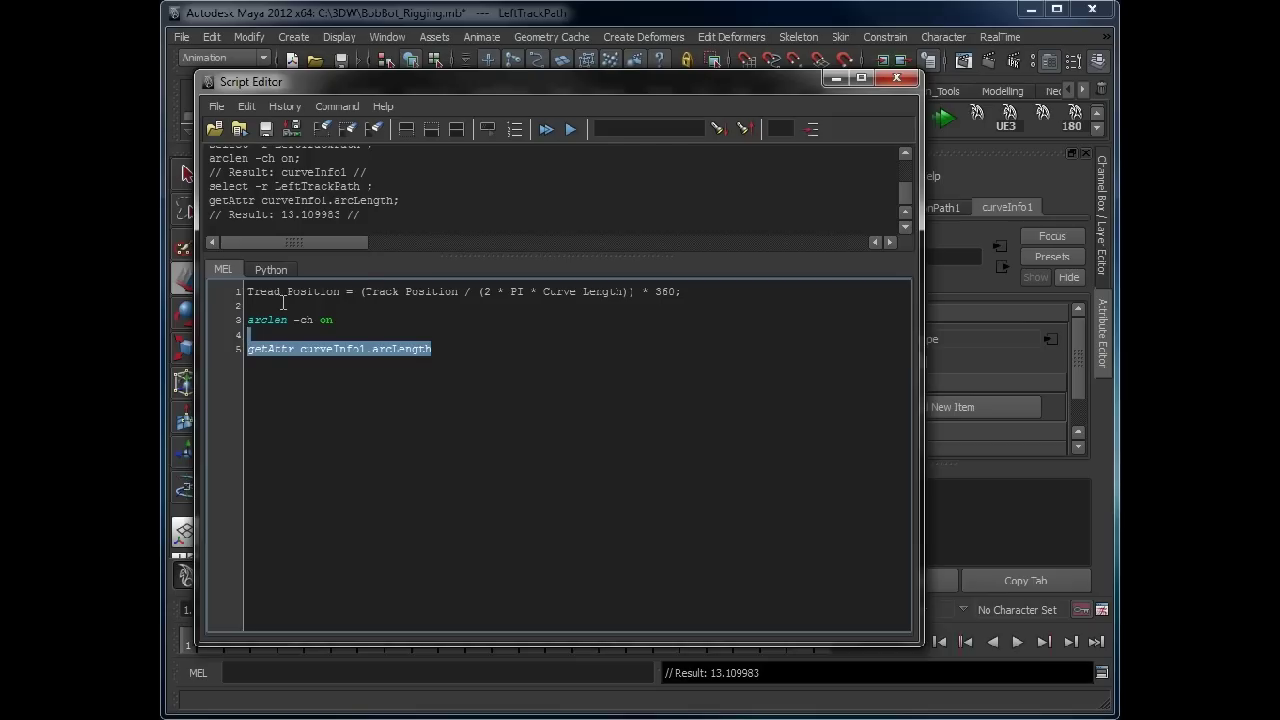
{"action": "left_click", "coordinate": [373, 291]}
{"action": "left_click_drag", "start_coordinate": [373, 291], "coordinate": [459, 290]}
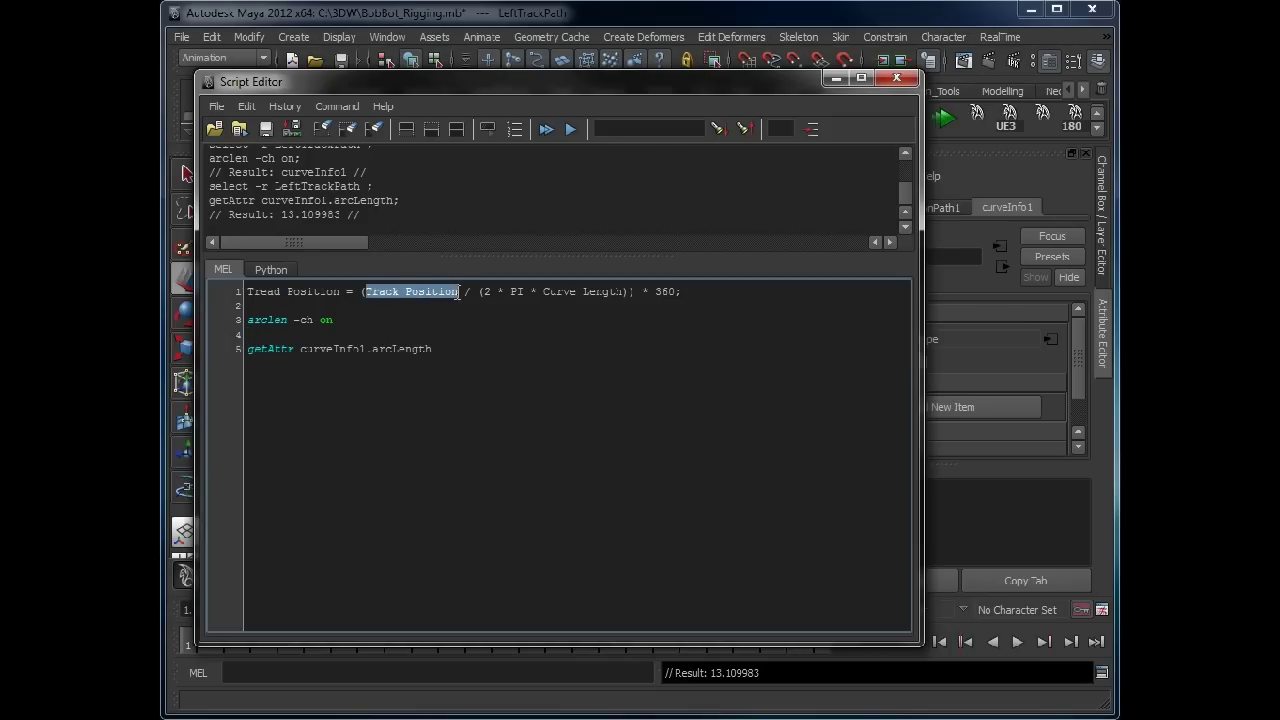
{"action": "double_click", "coordinate": [517, 291]}
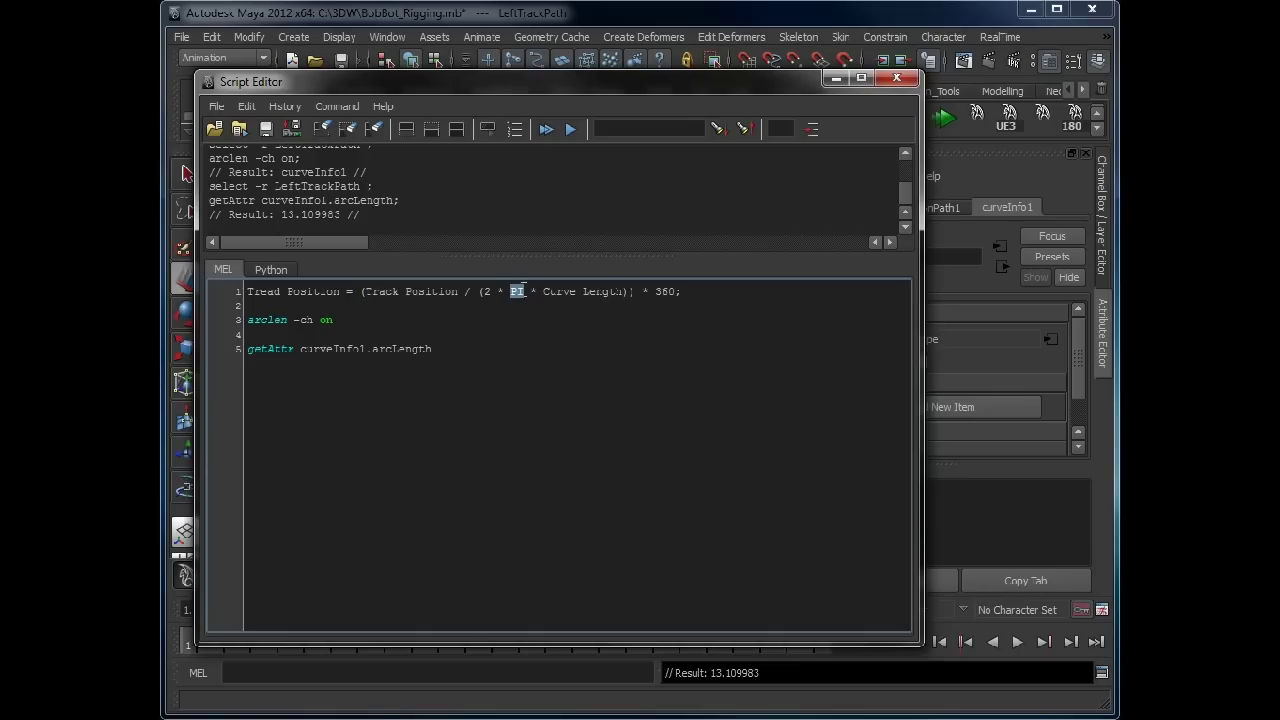
{"action": "left_click_drag", "start_coordinate": [543, 291], "coordinate": [624, 291]}
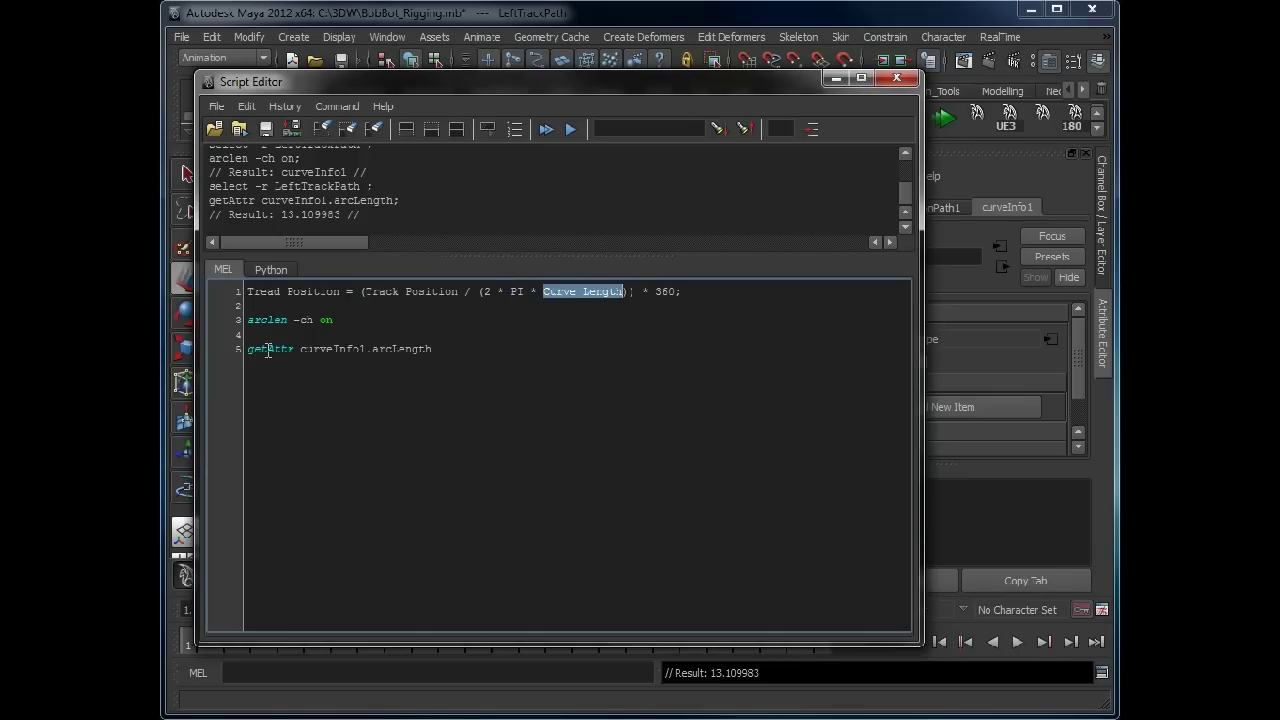